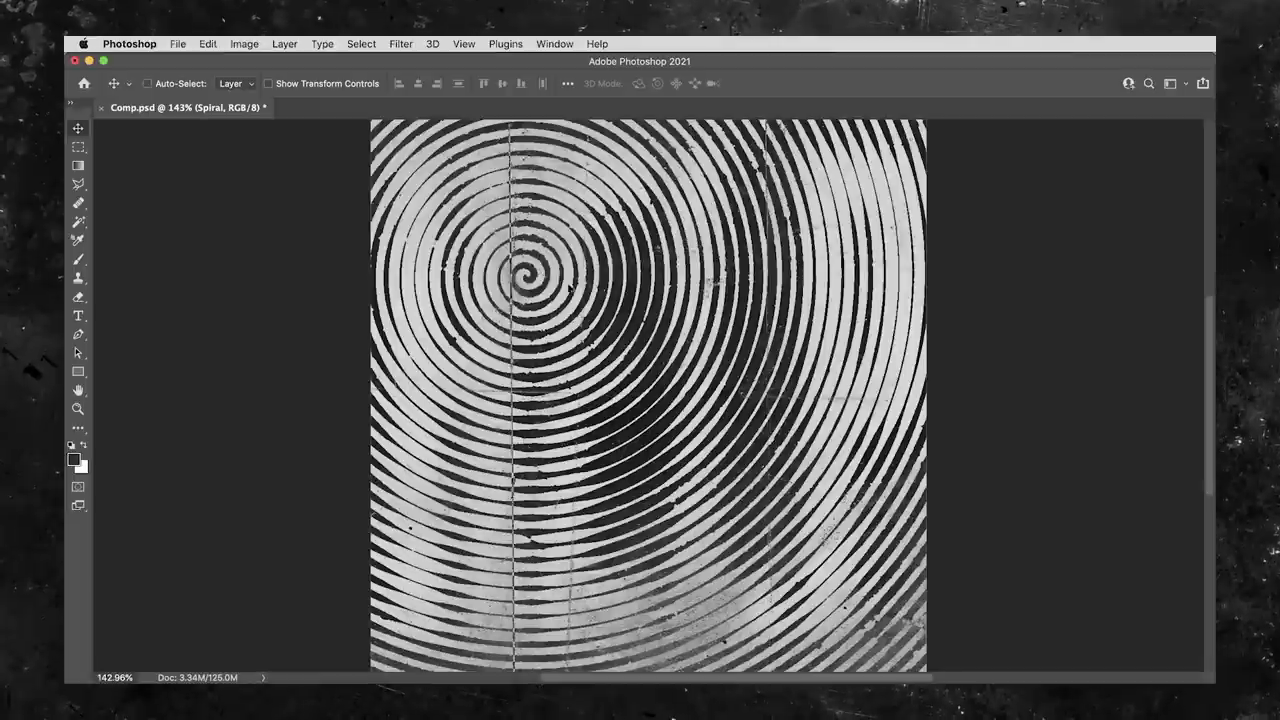
# Drag the spiral into Comp.psd's canvas centre and play the looping rotation preview
pyautogui.moveTo(543, 178); pyautogui.dragTo(620, 372)
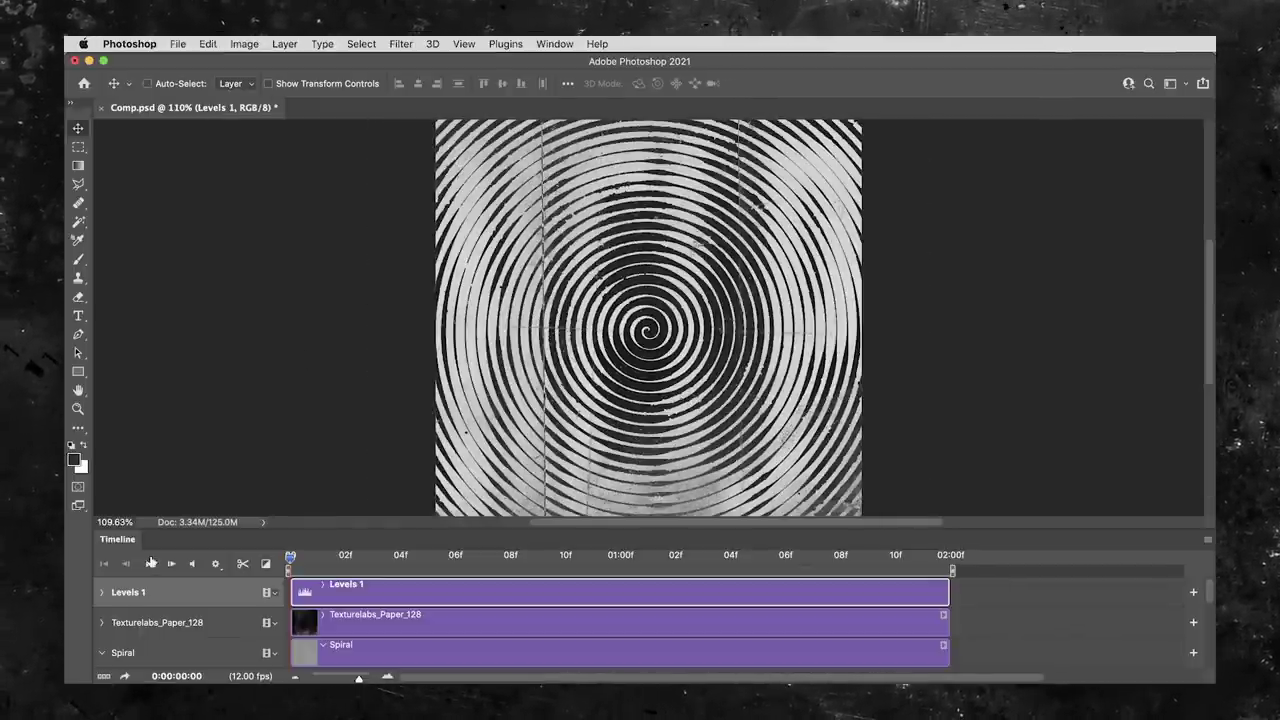
pyautogui.click(151, 564)
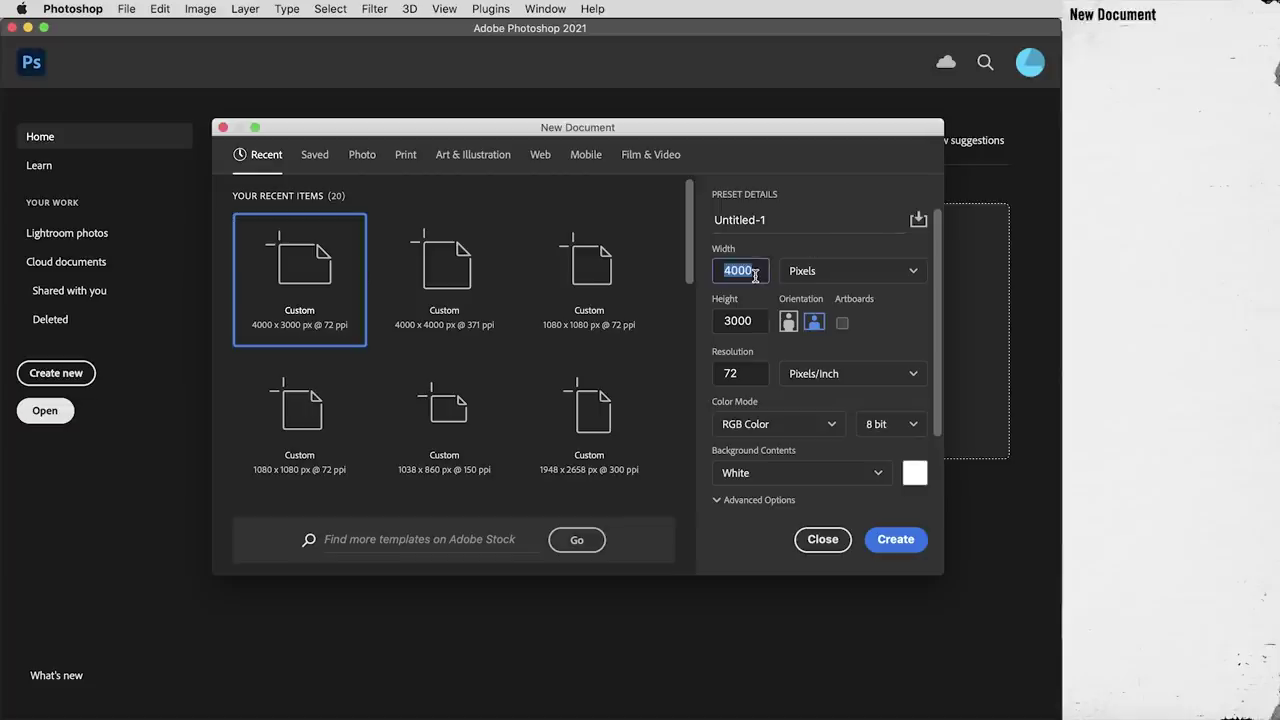
# Create a 1080×1080 document with a black background
pyautogui.write('1080')
pyautogui.press('Tab')
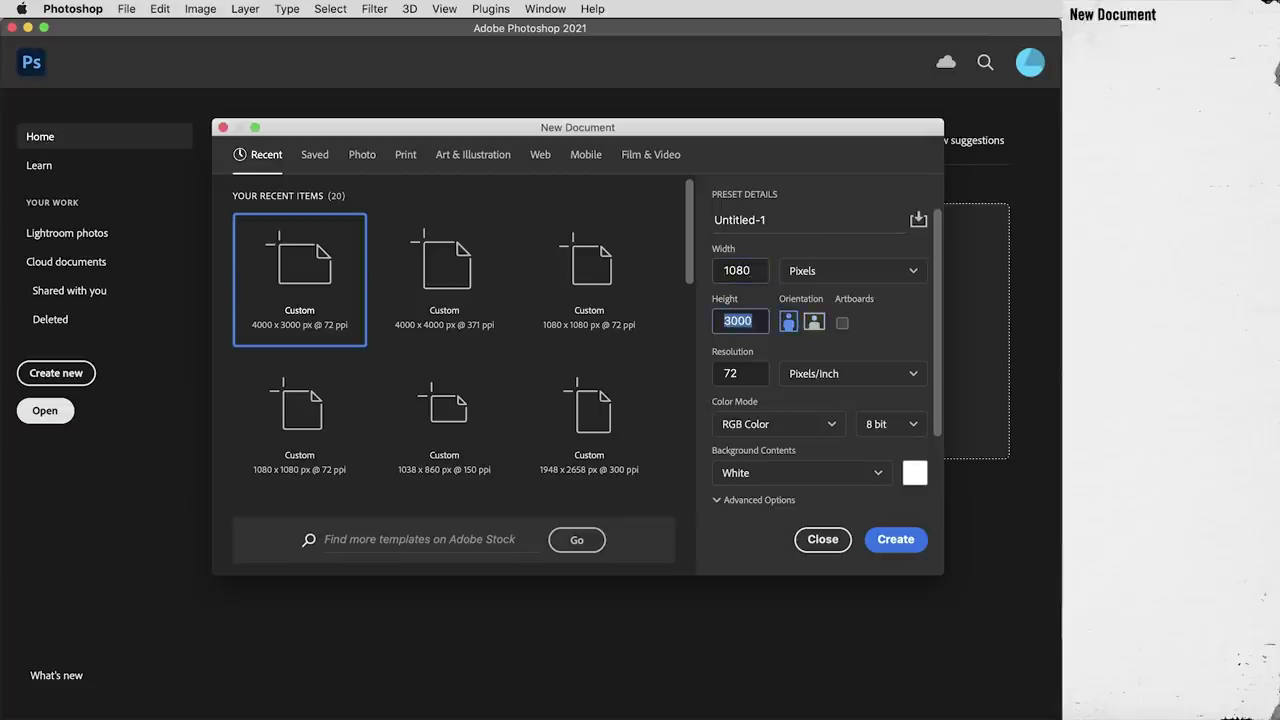
pyautogui.write('1080')
pyautogui.click(842, 472)
pyautogui.click(738, 527)
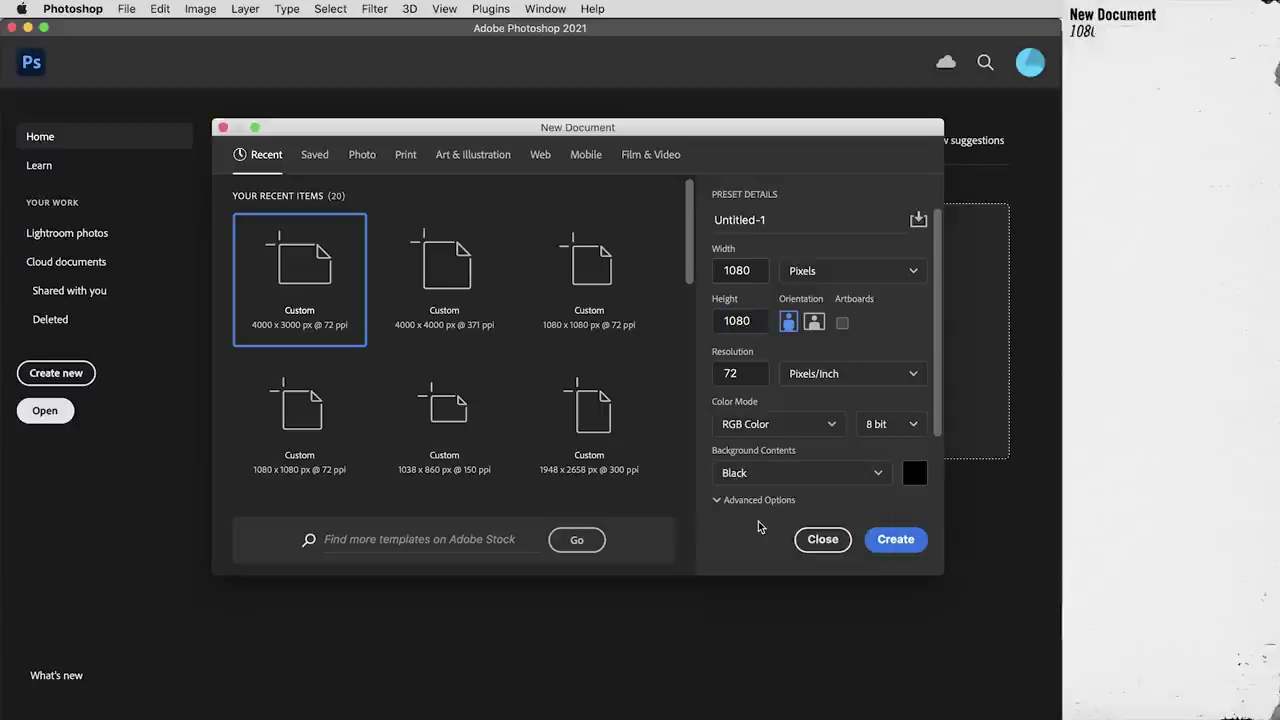
pyautogui.click(895, 539)
# Type HELP on the canvas and reposition it to fill the canvas
pyautogui.press('t')
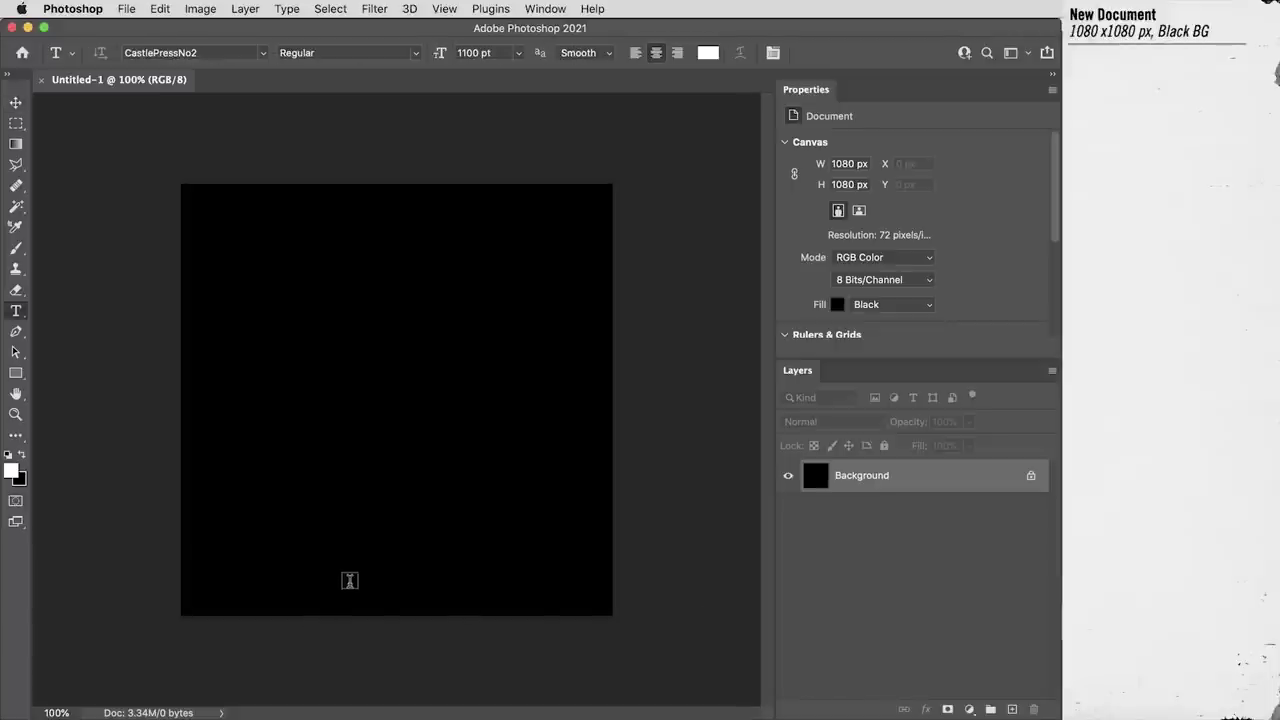
pyautogui.click(371, 574)
pyautogui.write('HEL')
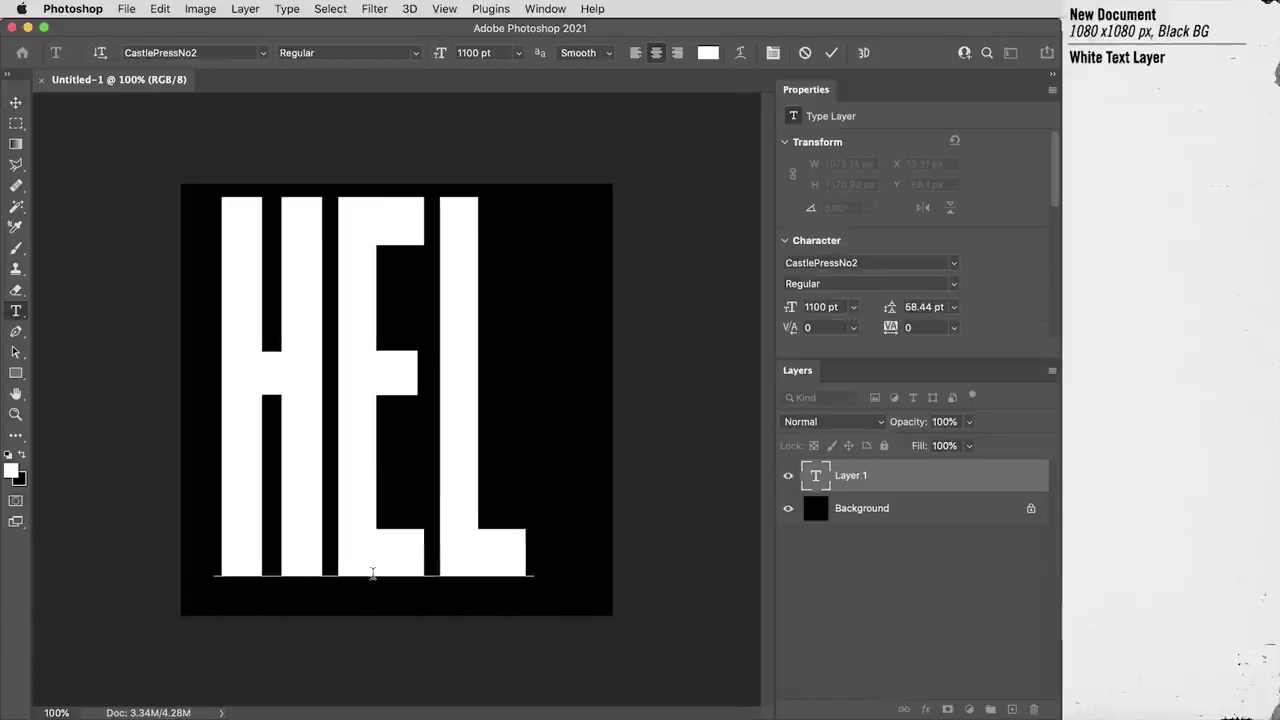
pyautogui.write('P')
pyautogui.hotkey('ctrl', 'Return')
pyautogui.press('v')
pyautogui.moveTo(466, 571); pyautogui.dragTo(437, 569)
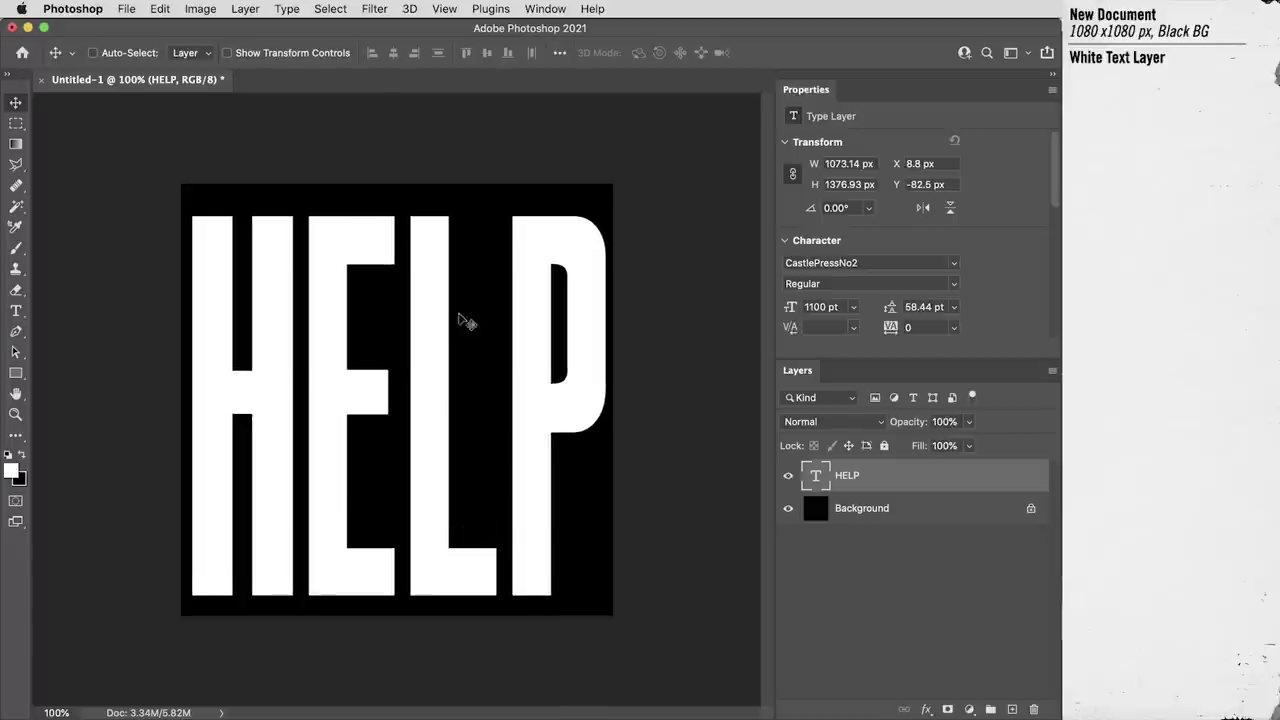
# Convert HELP to a smart object and apply a 20 px Gaussian Blur
pyautogui.click(373, 9)
pyautogui.moveTo(462, 224)
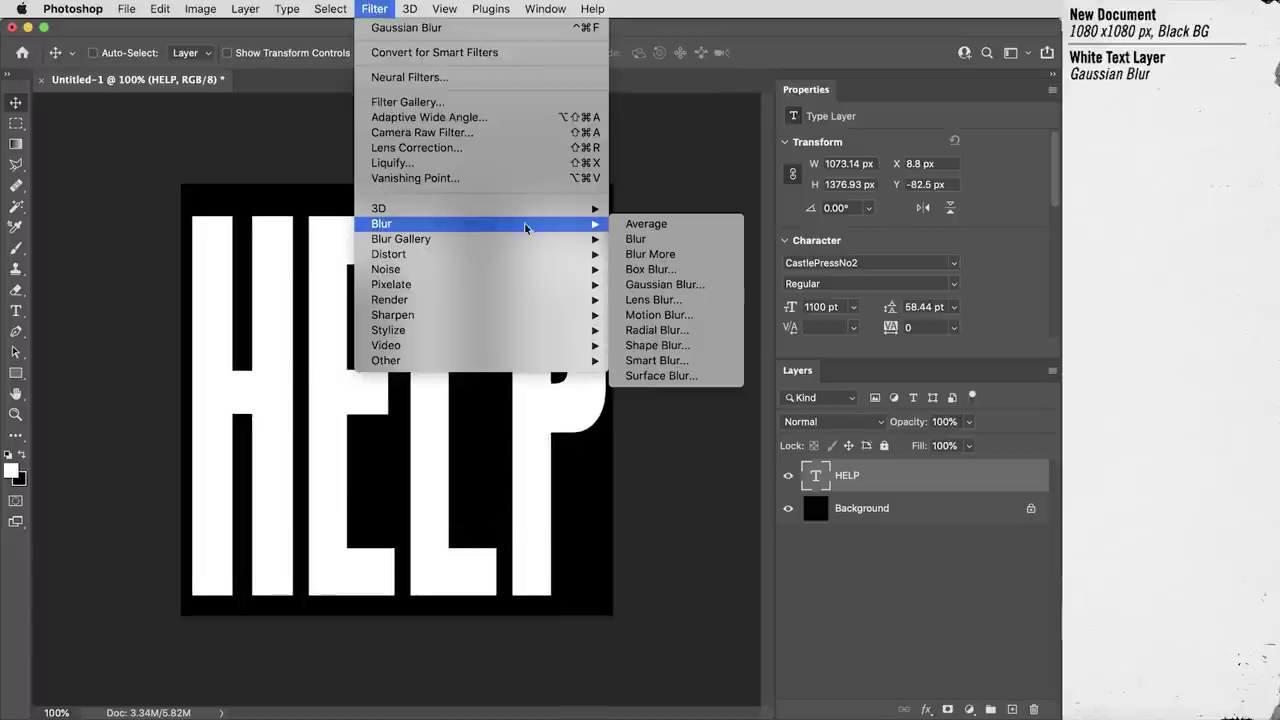
pyautogui.click(714, 290)
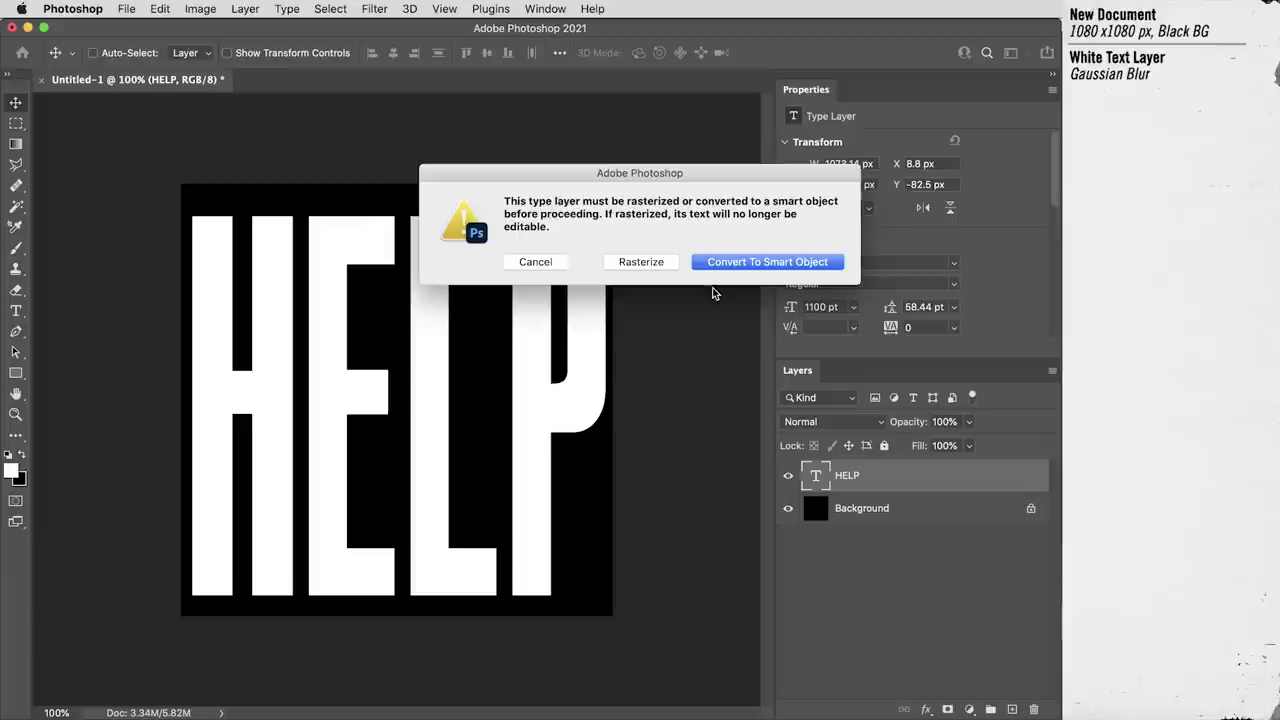
pyautogui.click(777, 262)
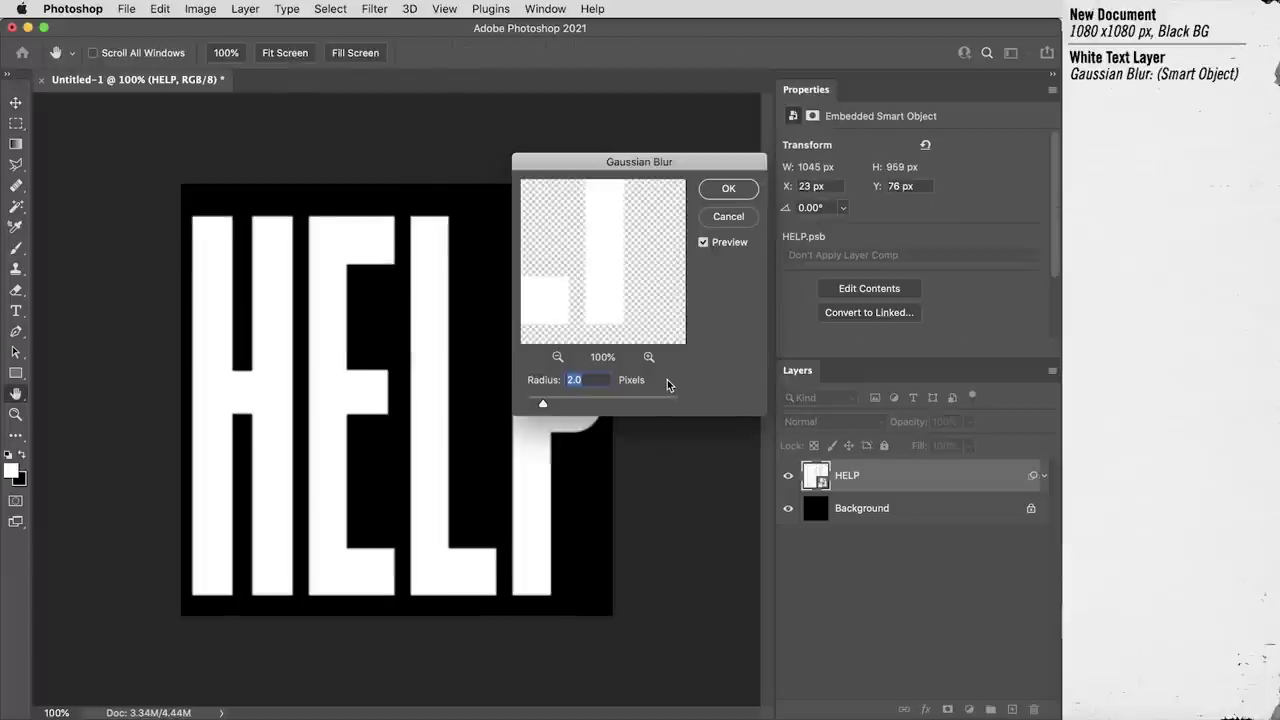
pyautogui.write('20')
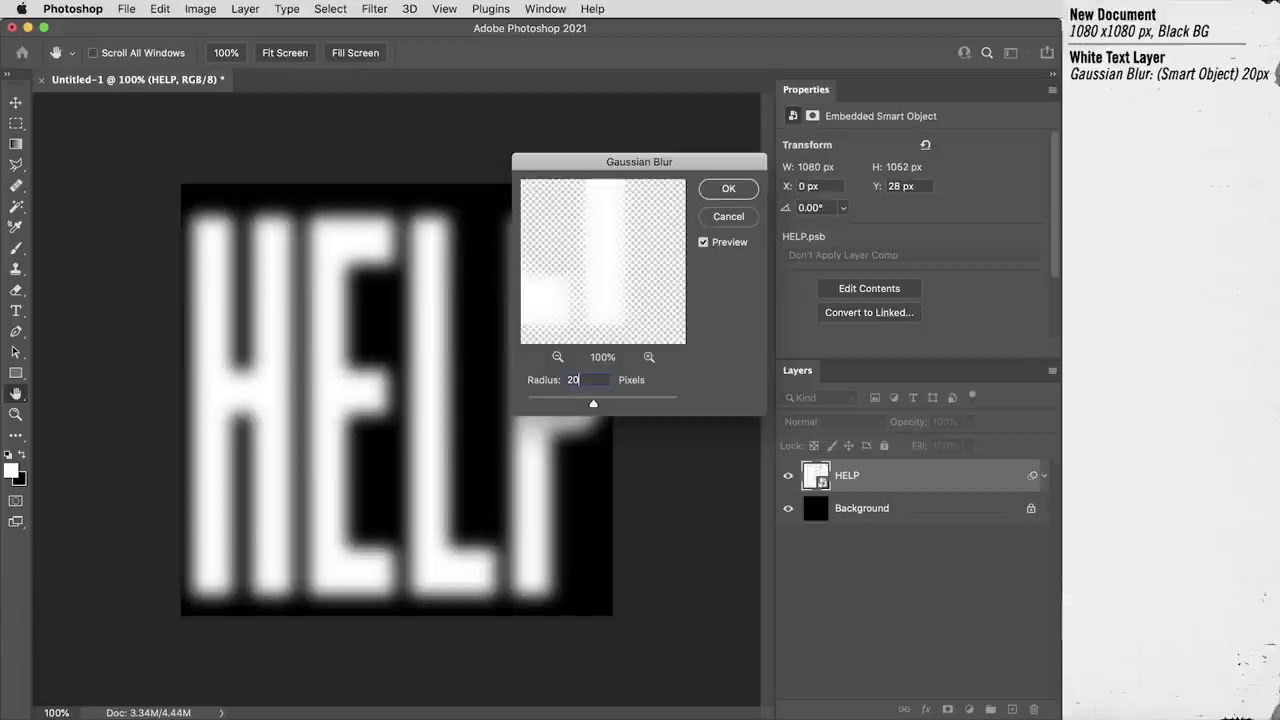
pyautogui.click(729, 188)
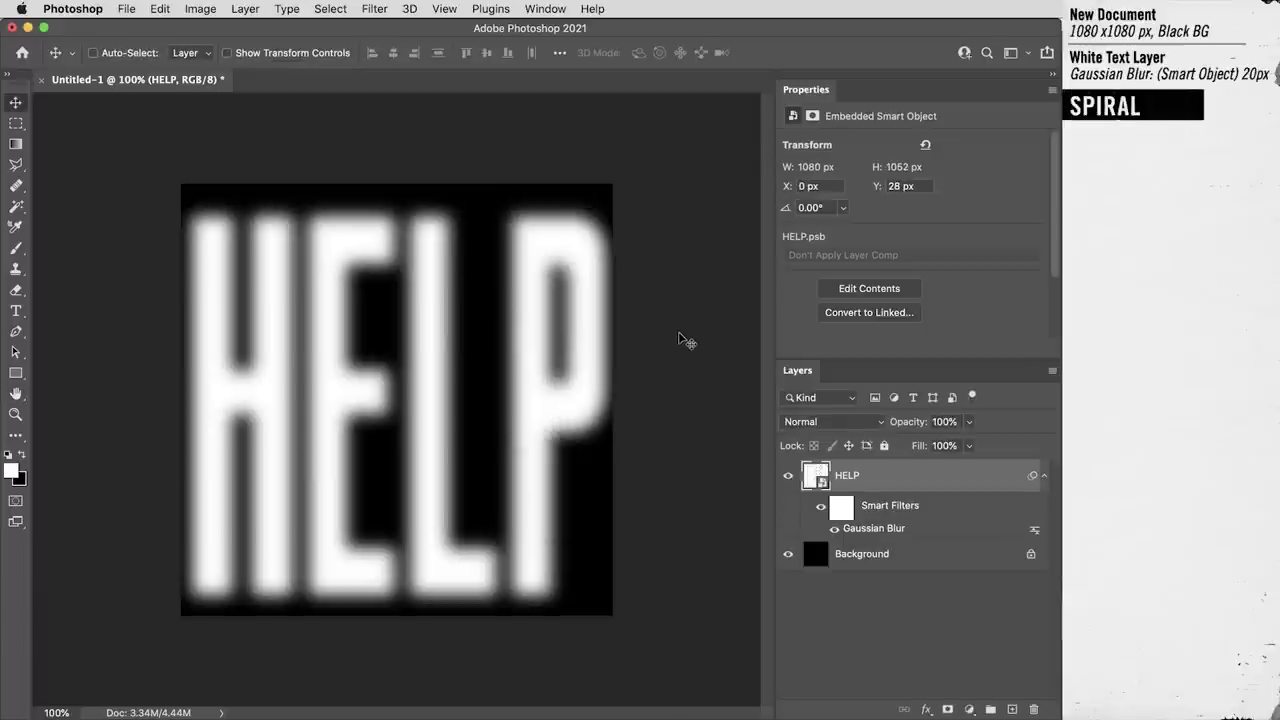
# Create a 4000×4000 px white-background document and reset colours to default black and white
pyautogui.press('super+n')
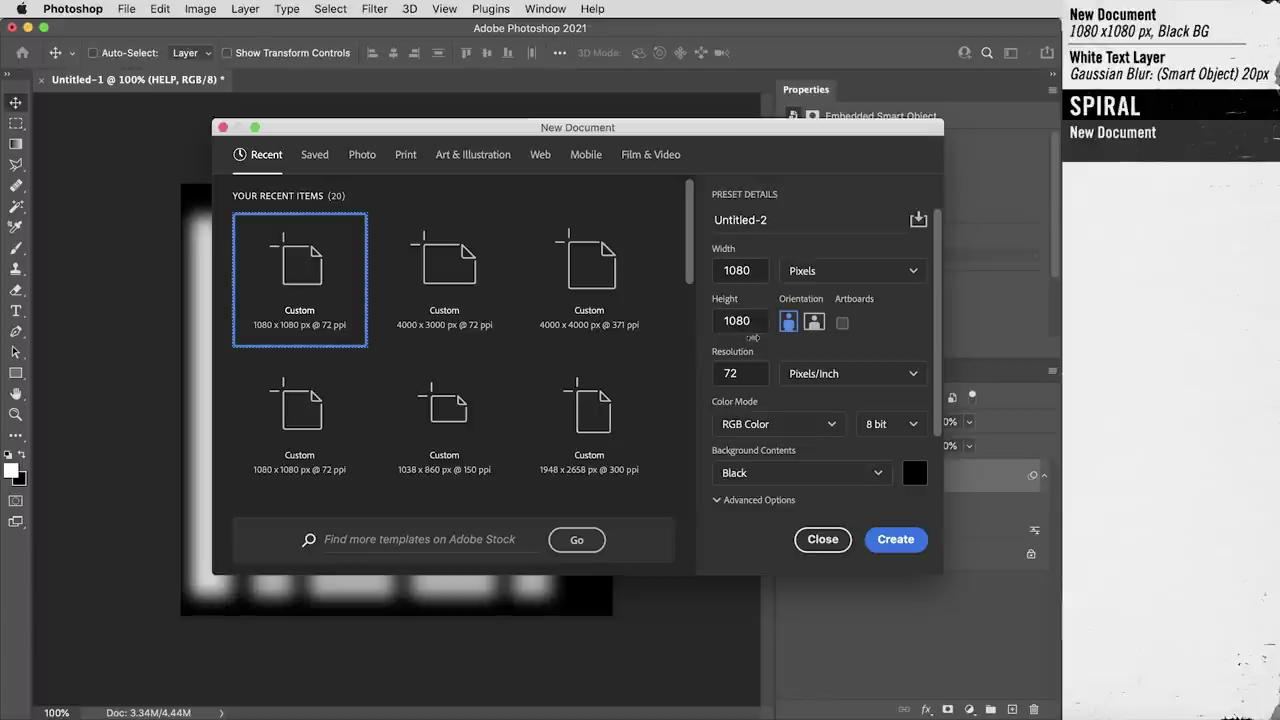
pyautogui.doubleClick(758, 270)
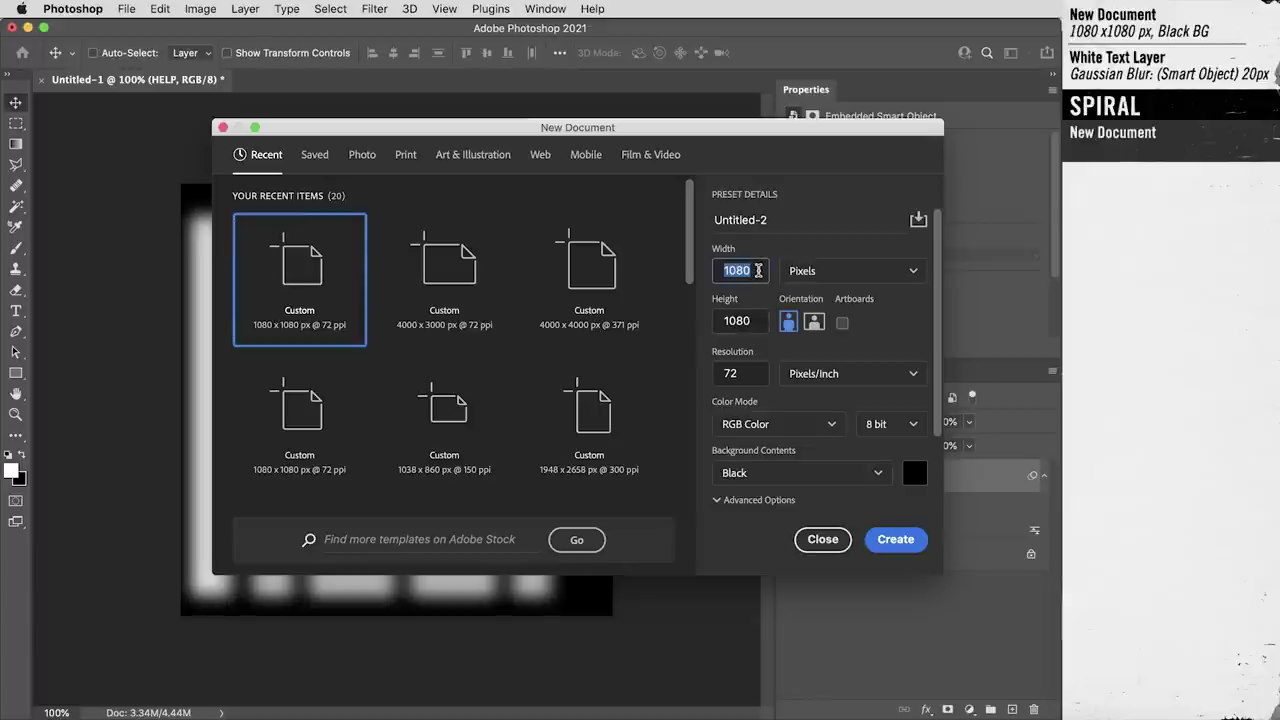
pyautogui.write('4000')
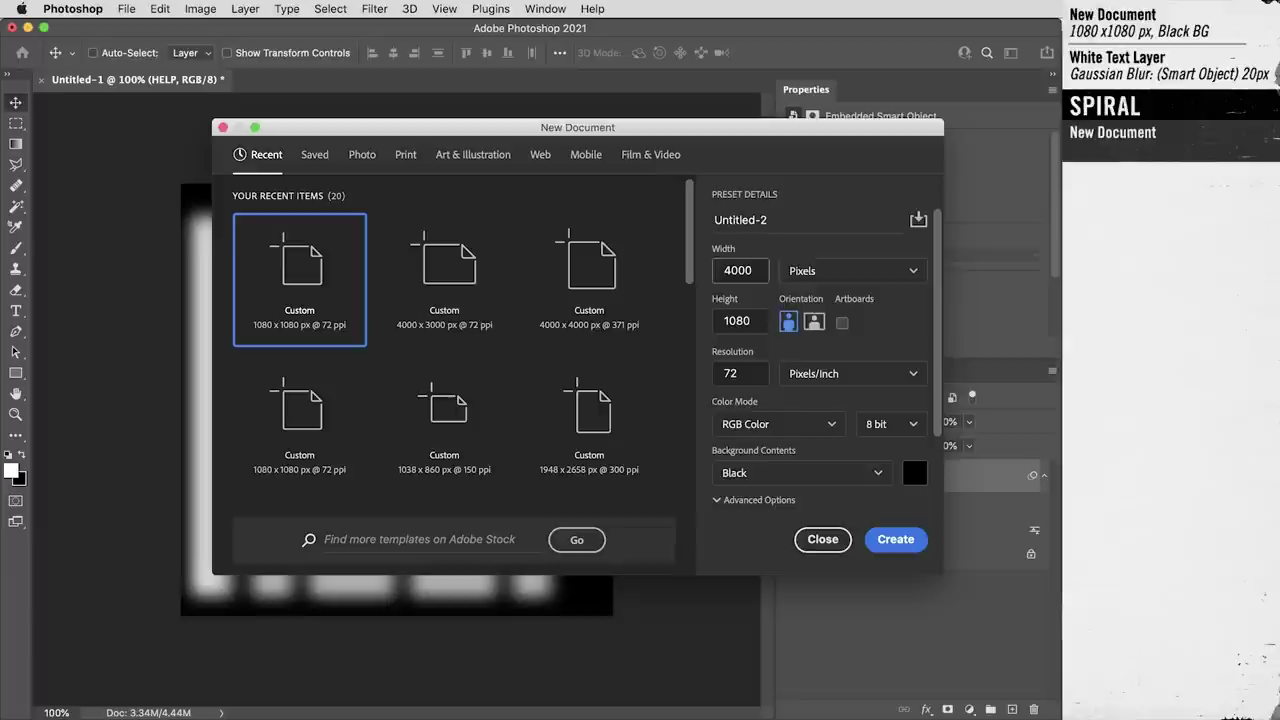
pyautogui.press('Tab')
pyautogui.write('40')
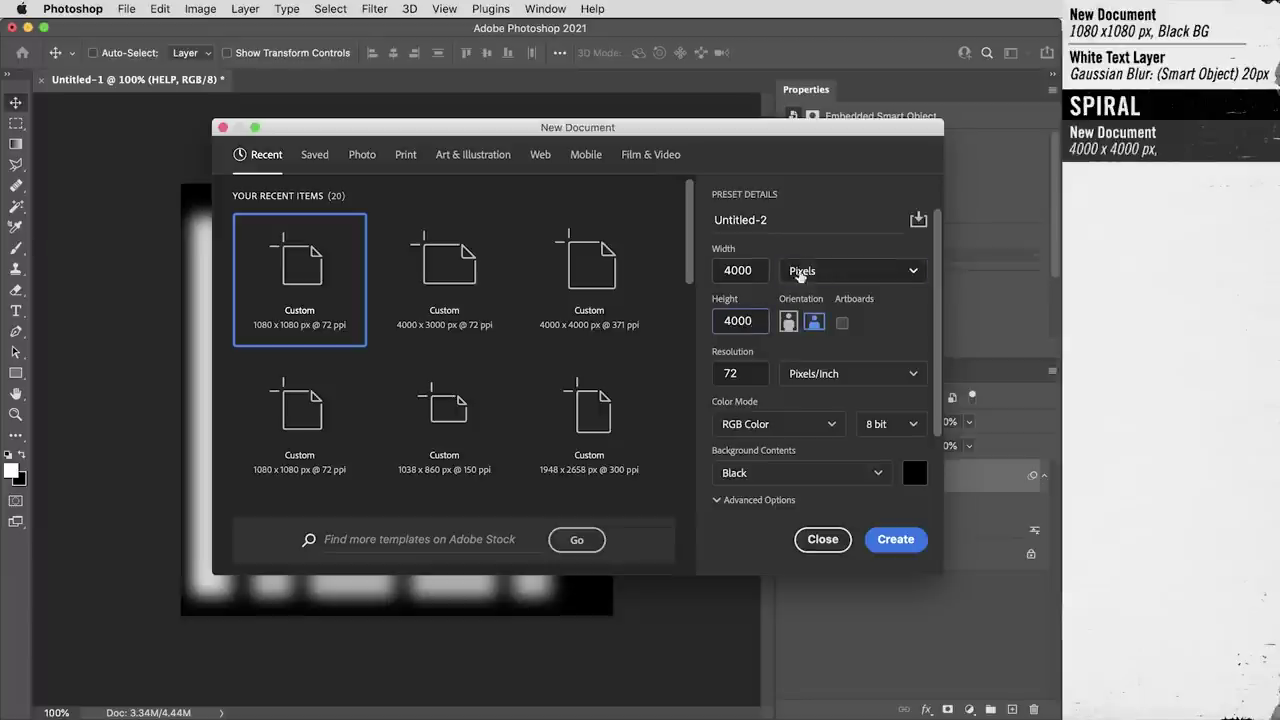
pyautogui.click(800, 472)
pyautogui.click(805, 504)
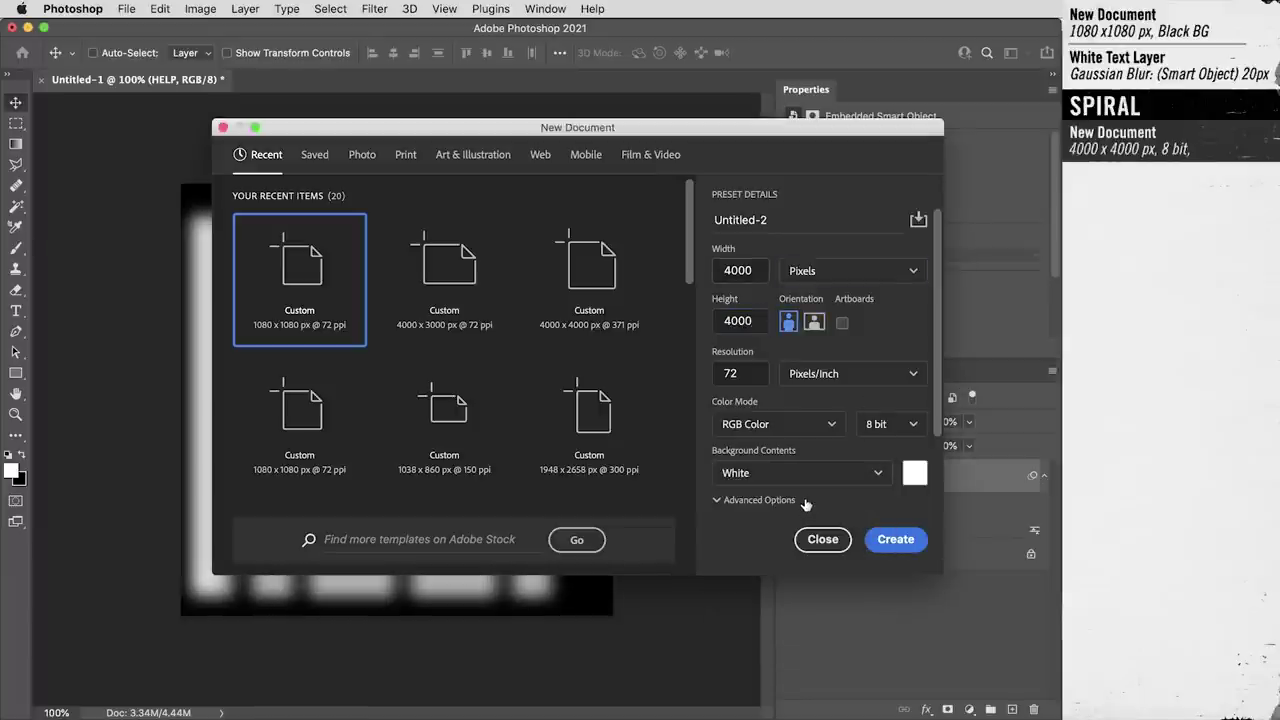
pyautogui.click(895, 539)
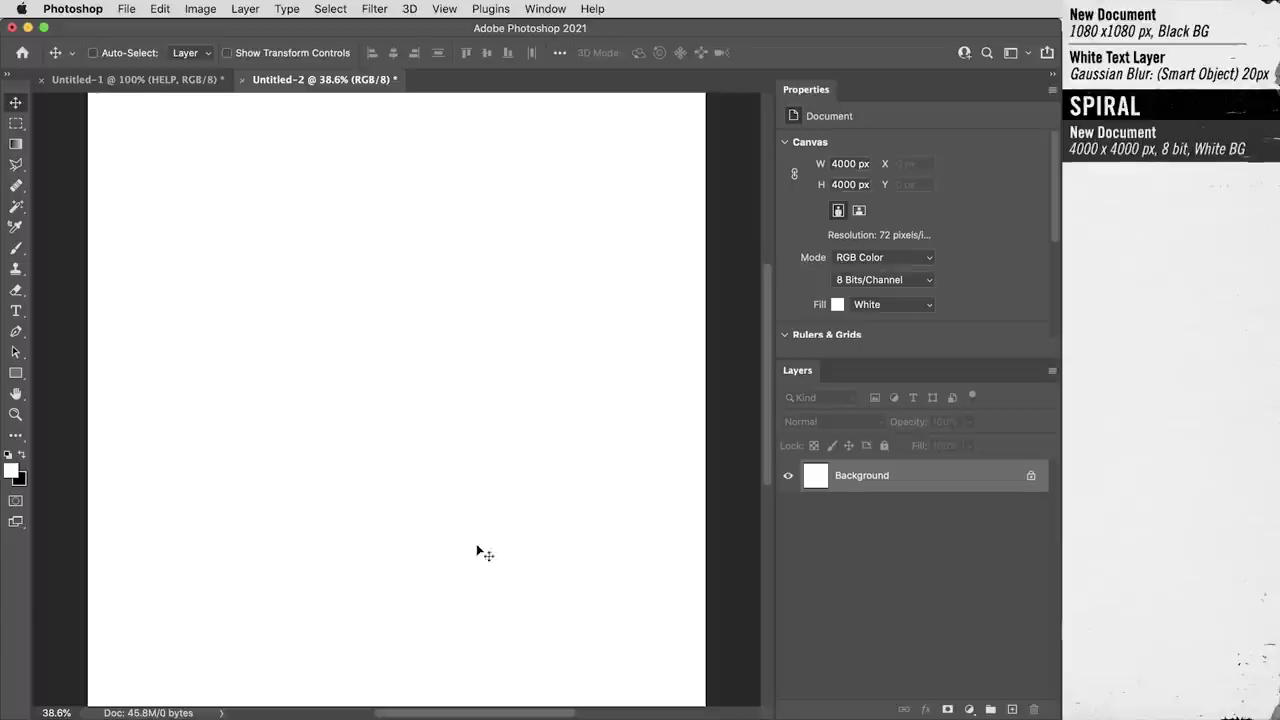
pyautogui.press('d')
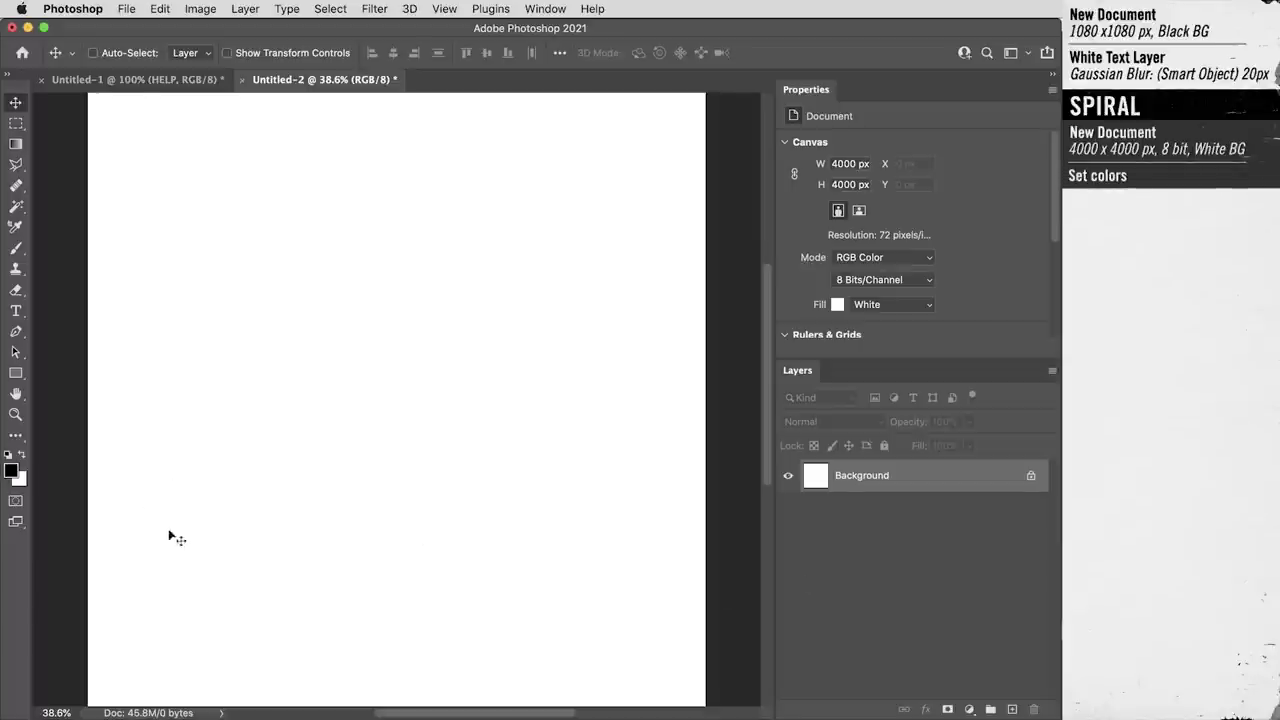
# Apply the Sketch Halftone Pattern filter with Size 10, Contrast 50 and Line pattern type
pyautogui.click(380, 4)
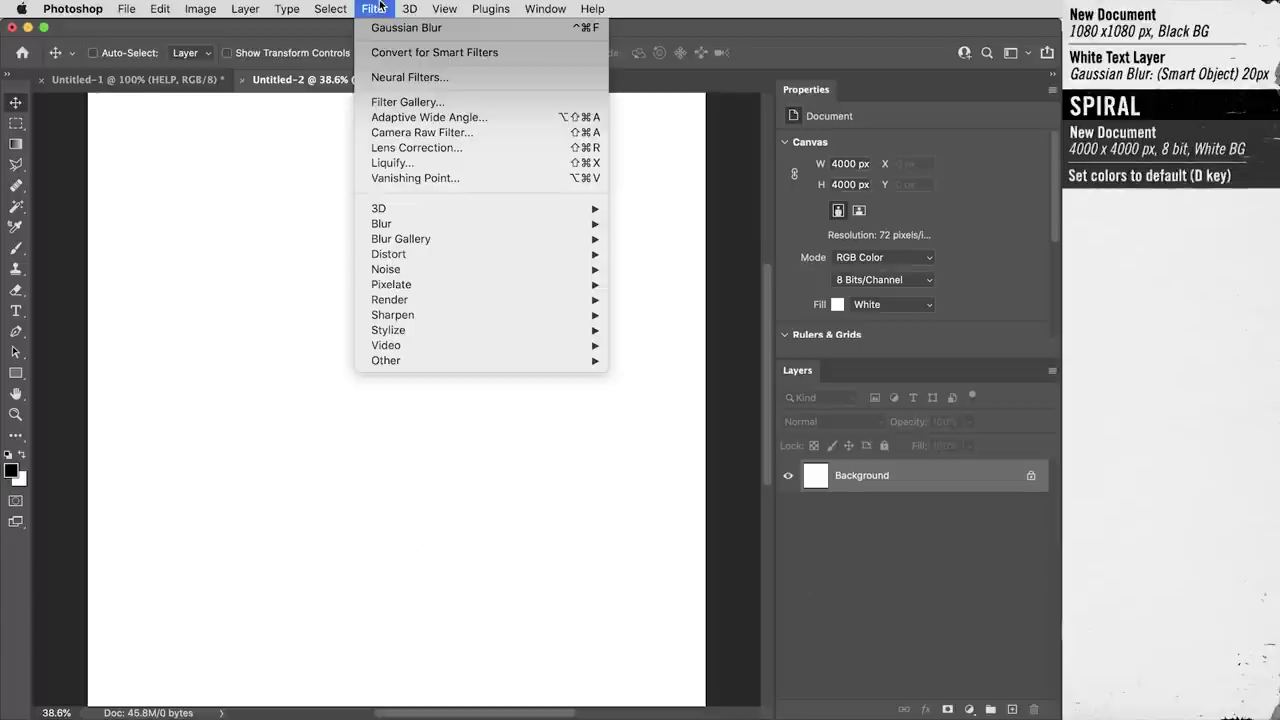
pyautogui.click(418, 104)
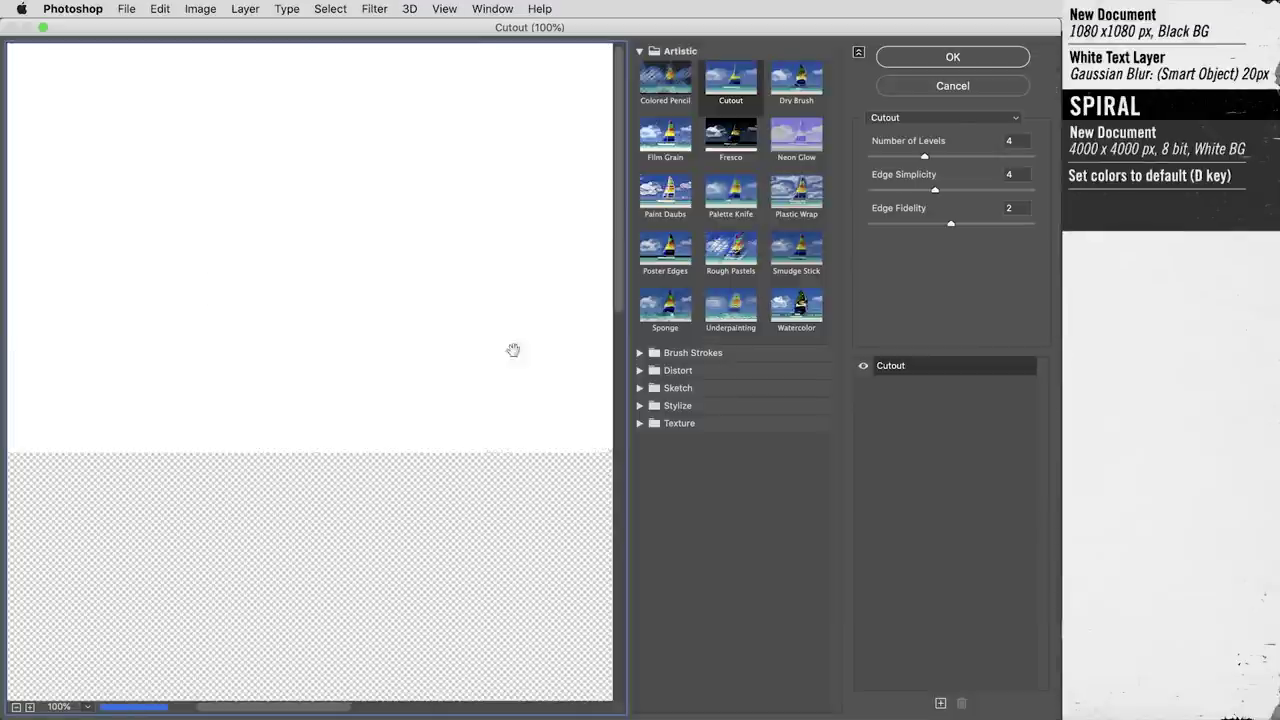
pyautogui.click(641, 388)
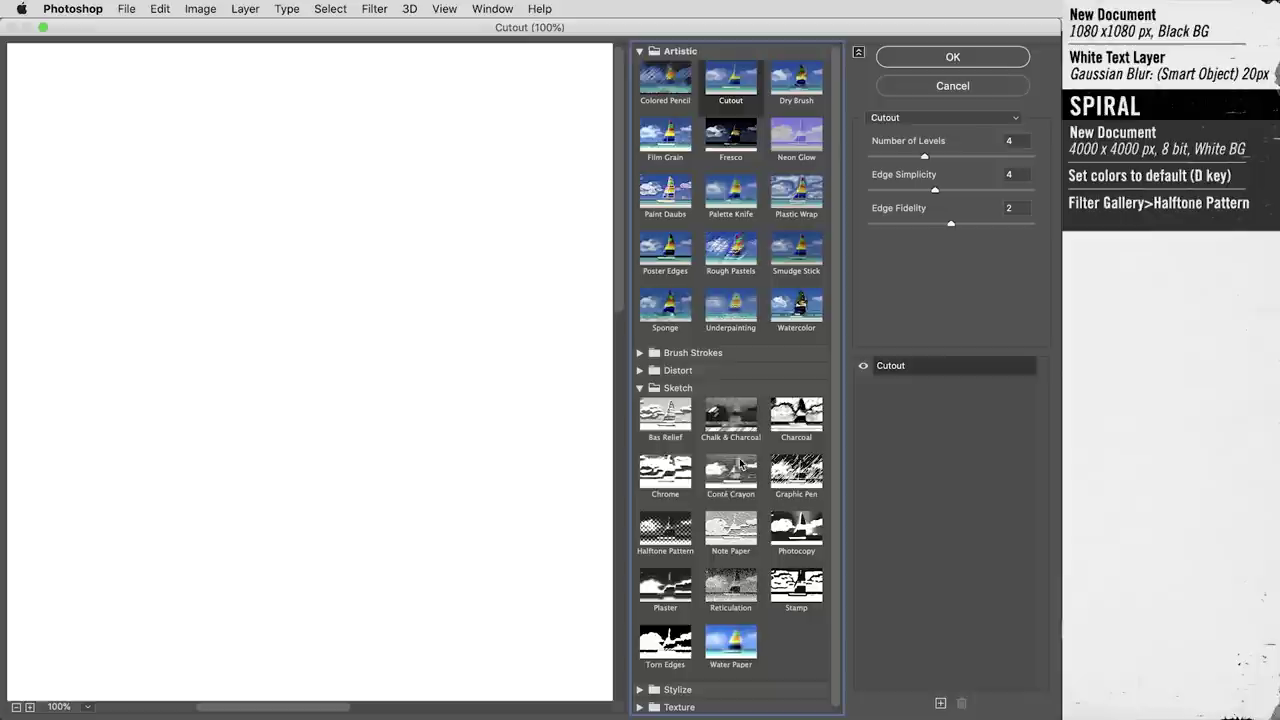
pyautogui.click(675, 533)
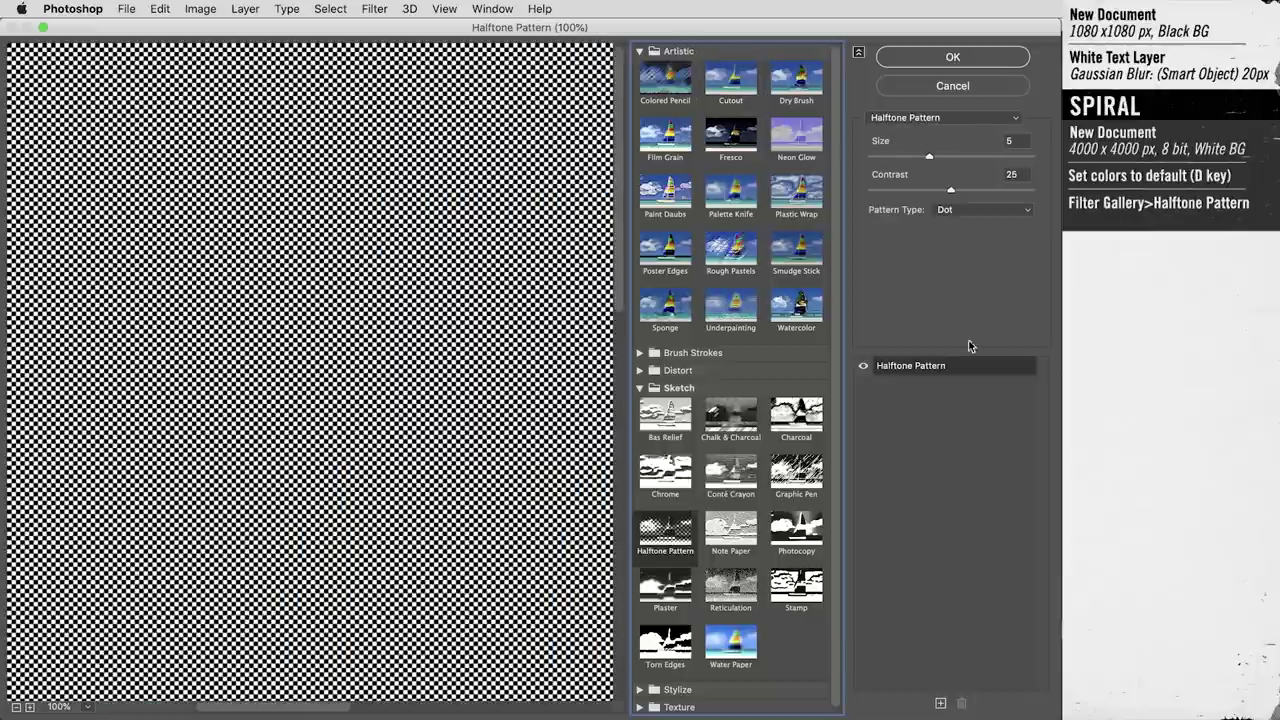
pyautogui.doubleClick(1016, 142)
pyautogui.write('10')
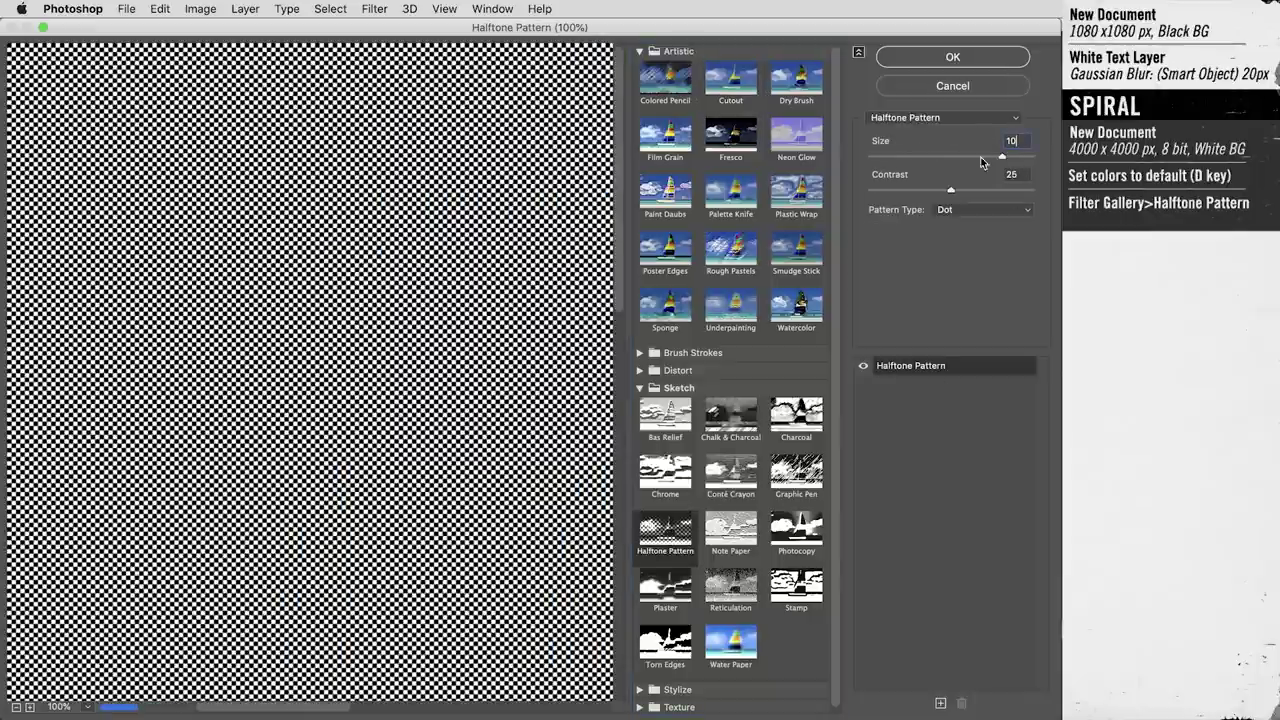
pyautogui.moveTo(958, 195); pyautogui.dragTo(1040, 197)
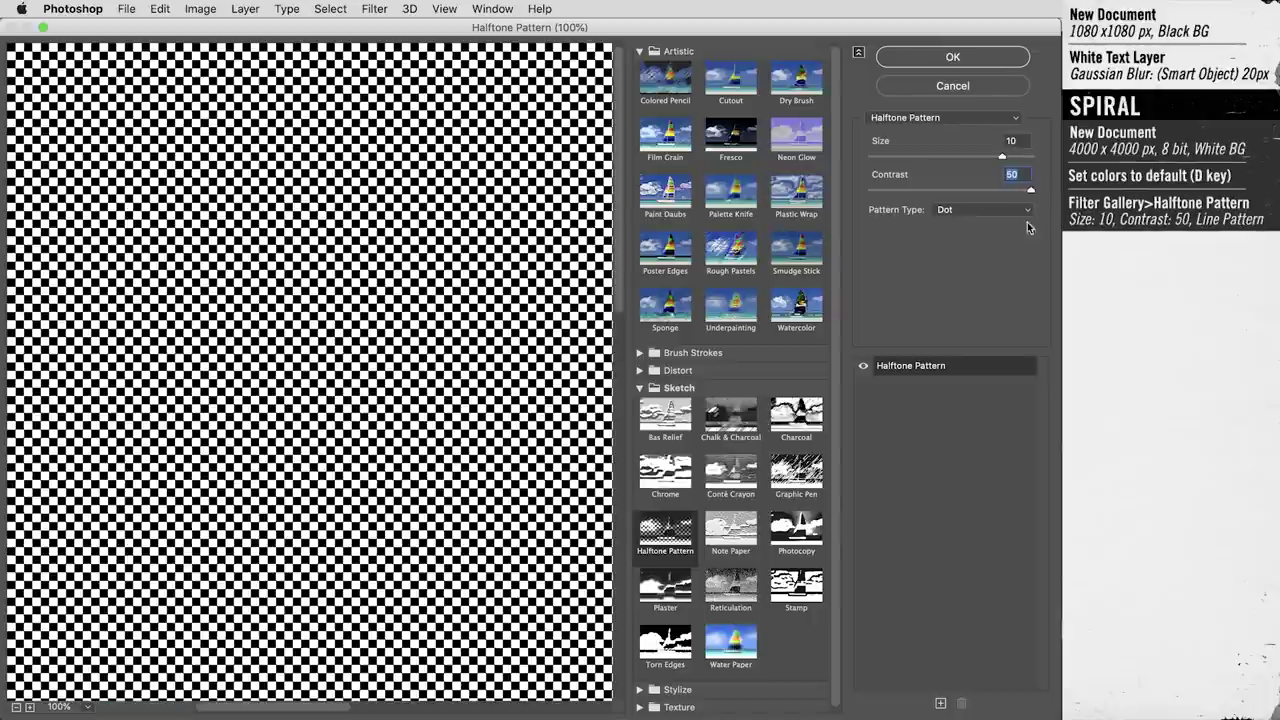
pyautogui.click(1000, 212)
pyautogui.click(995, 223)
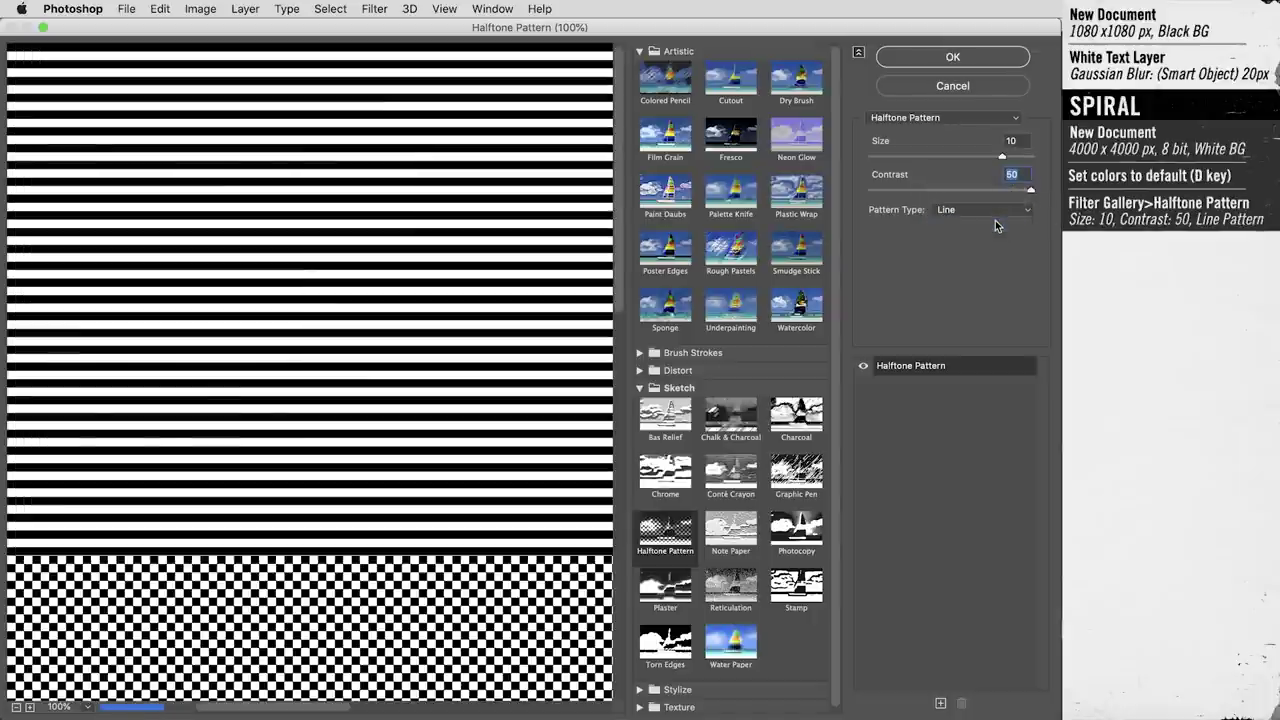
pyautogui.click(950, 57)
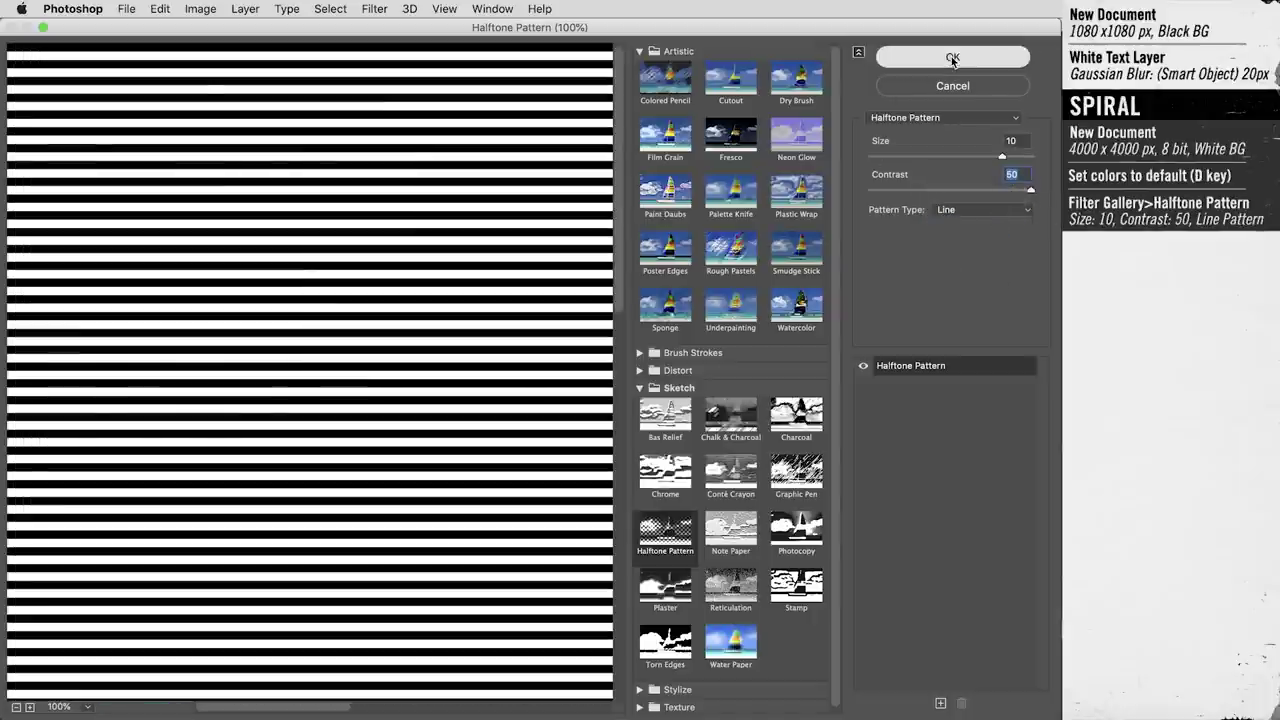
pyautogui.moveTo(553, 314); pyautogui.dragTo(666, 409)
# Soften the stripes with a Motion Blur at 90° angle and 20 px distance
pyautogui.press('v')
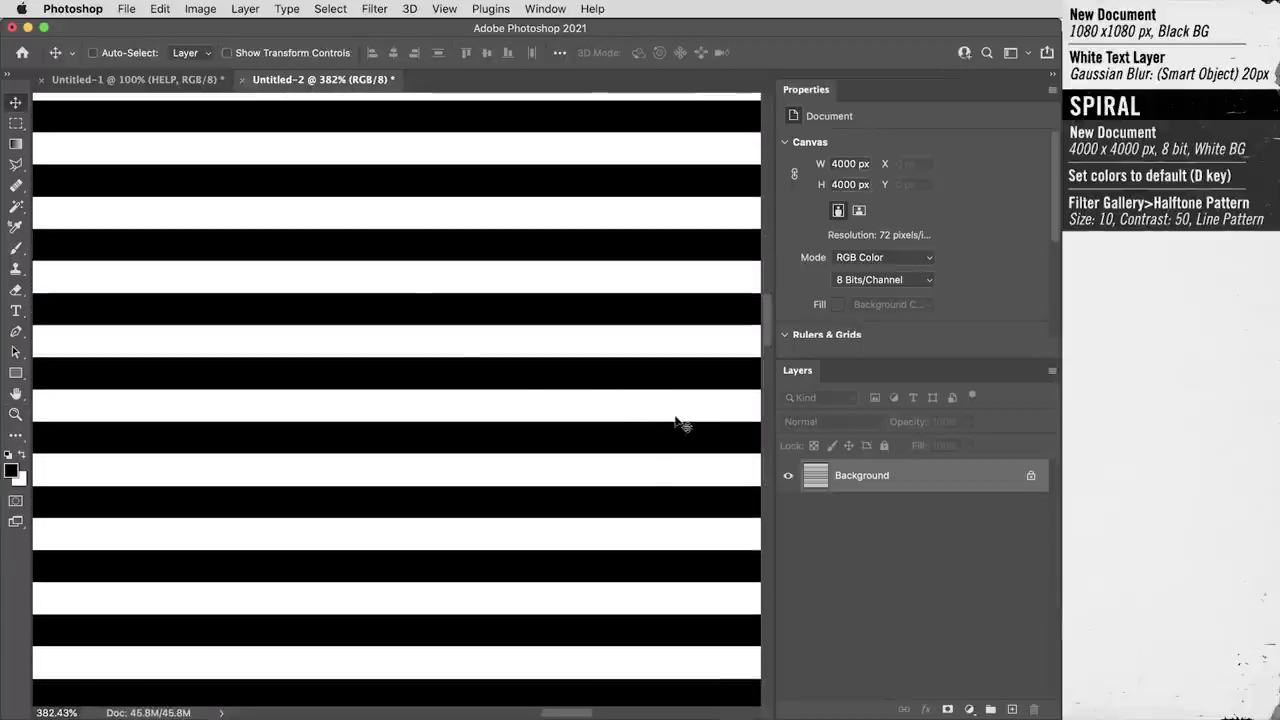
pyautogui.click(374, 9)
pyautogui.moveTo(437, 221)
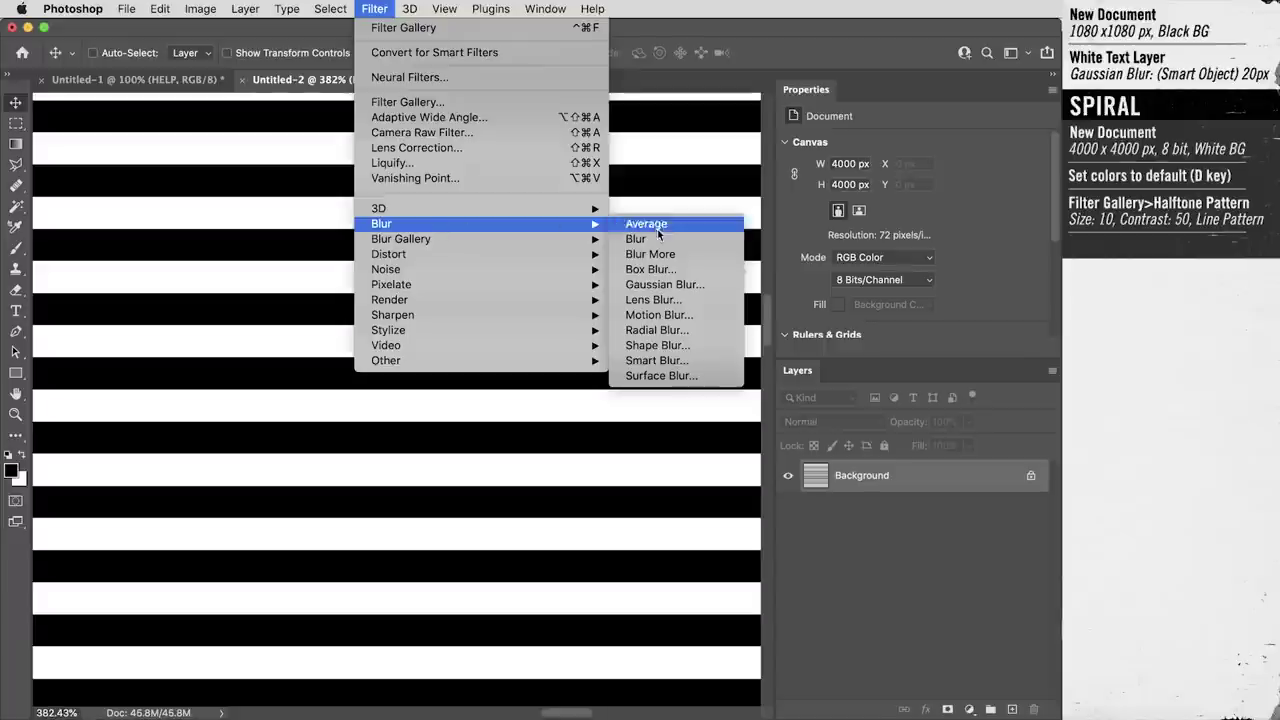
pyautogui.click(690, 316)
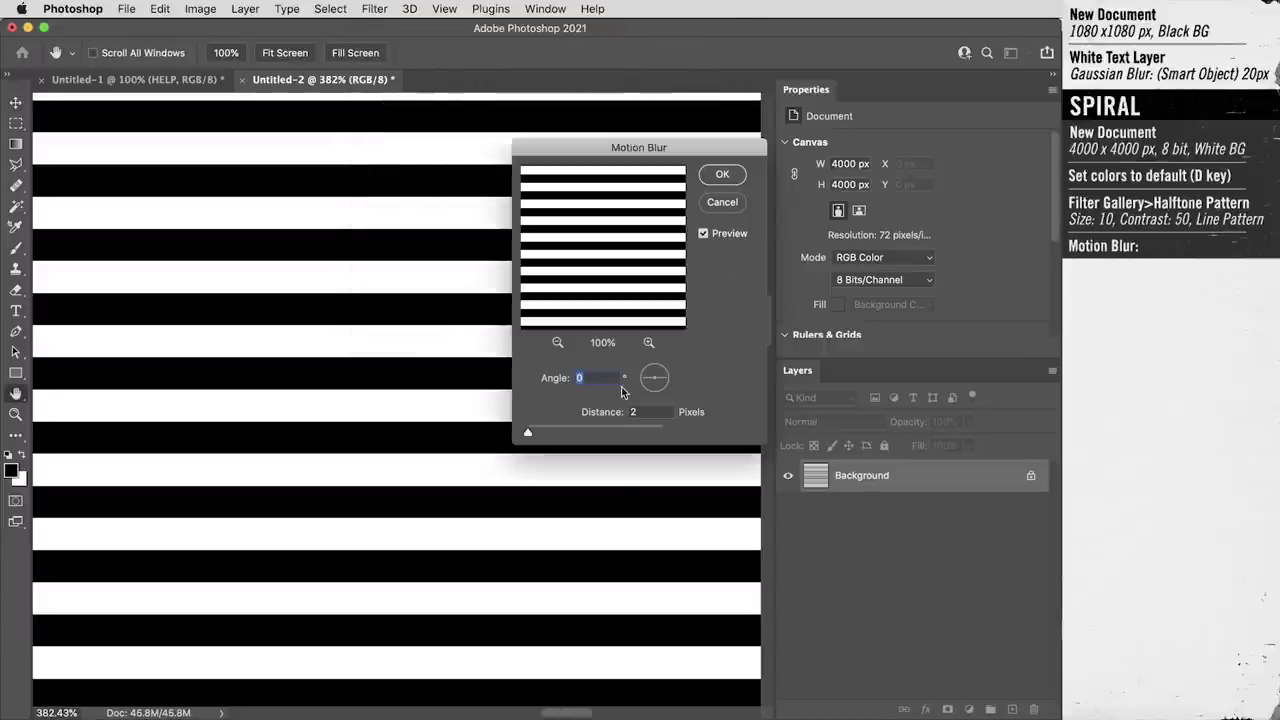
pyautogui.write('90')
pyautogui.press('Tab')
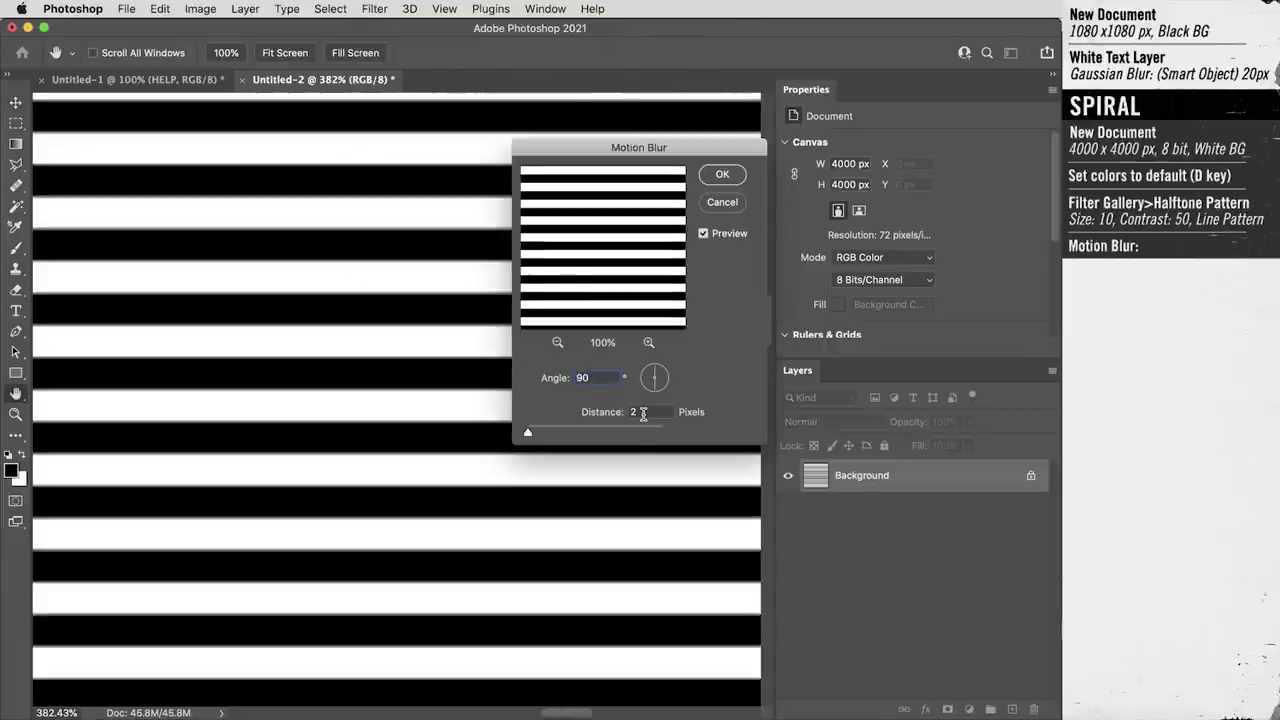
pyautogui.write('20')
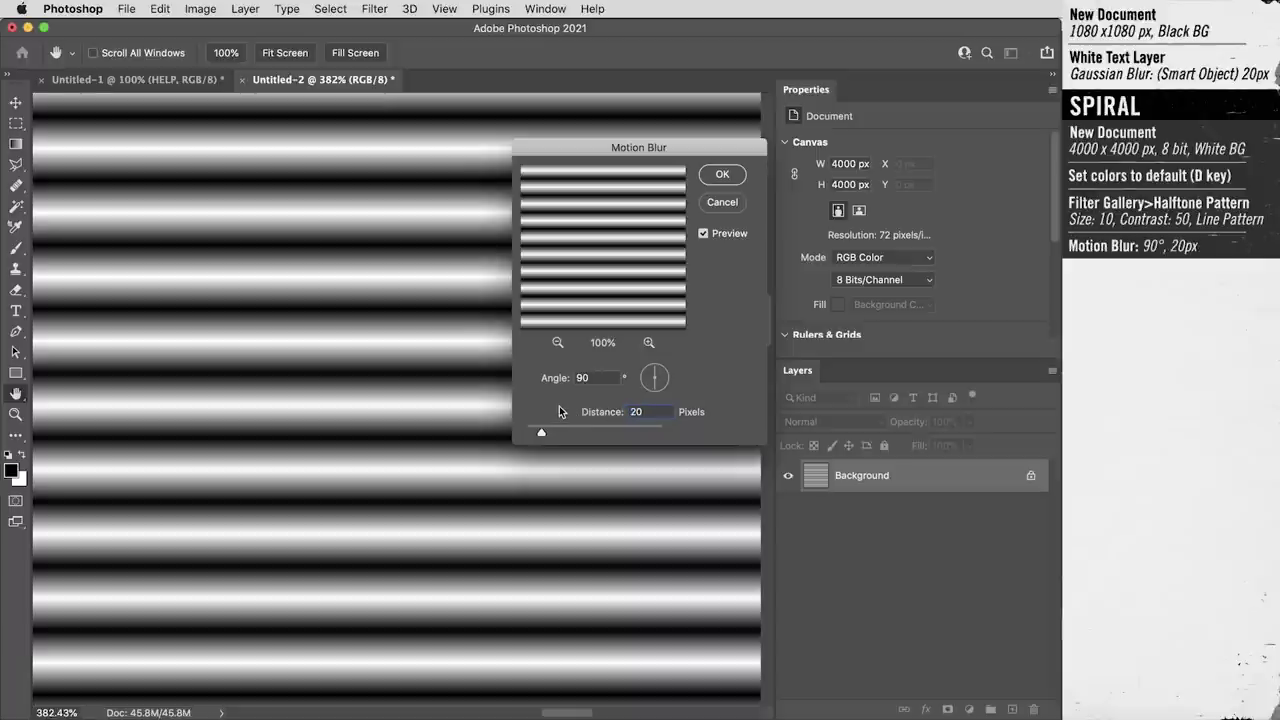
pyautogui.click(722, 174)
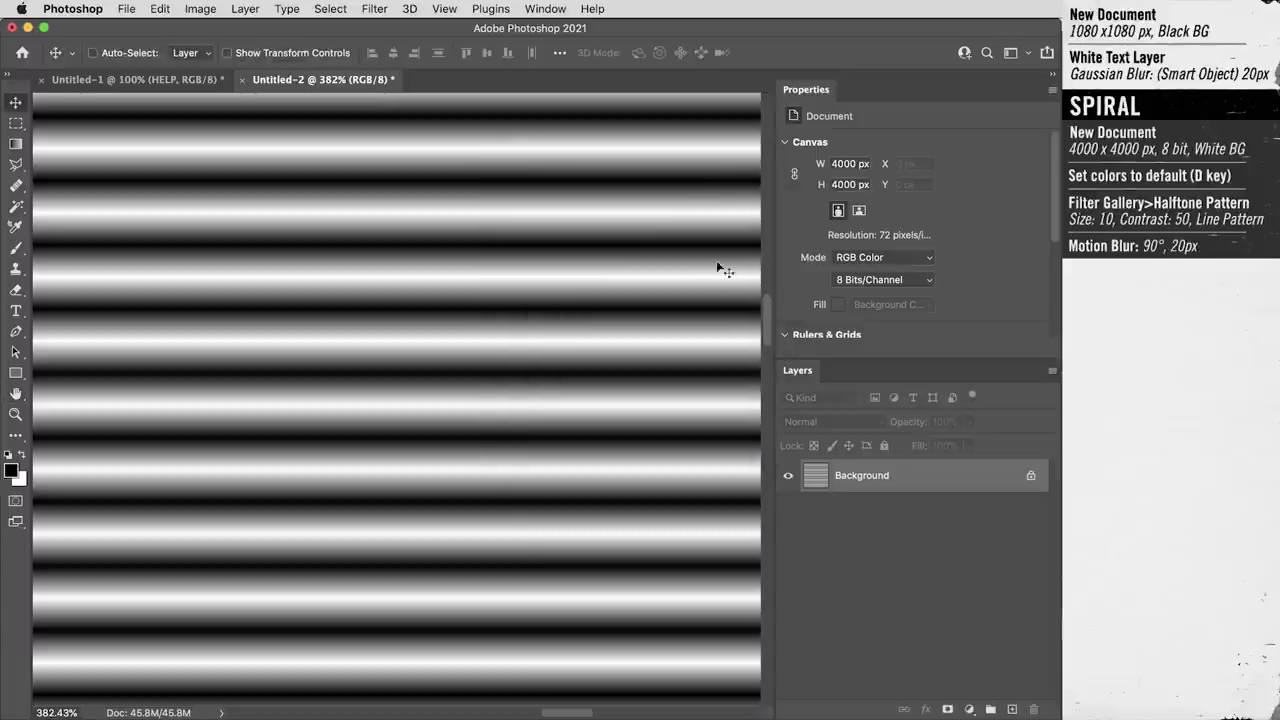
pyautogui.press('super+space')
pyautogui.moveTo(508, 302); pyautogui.dragTo(566, 354)
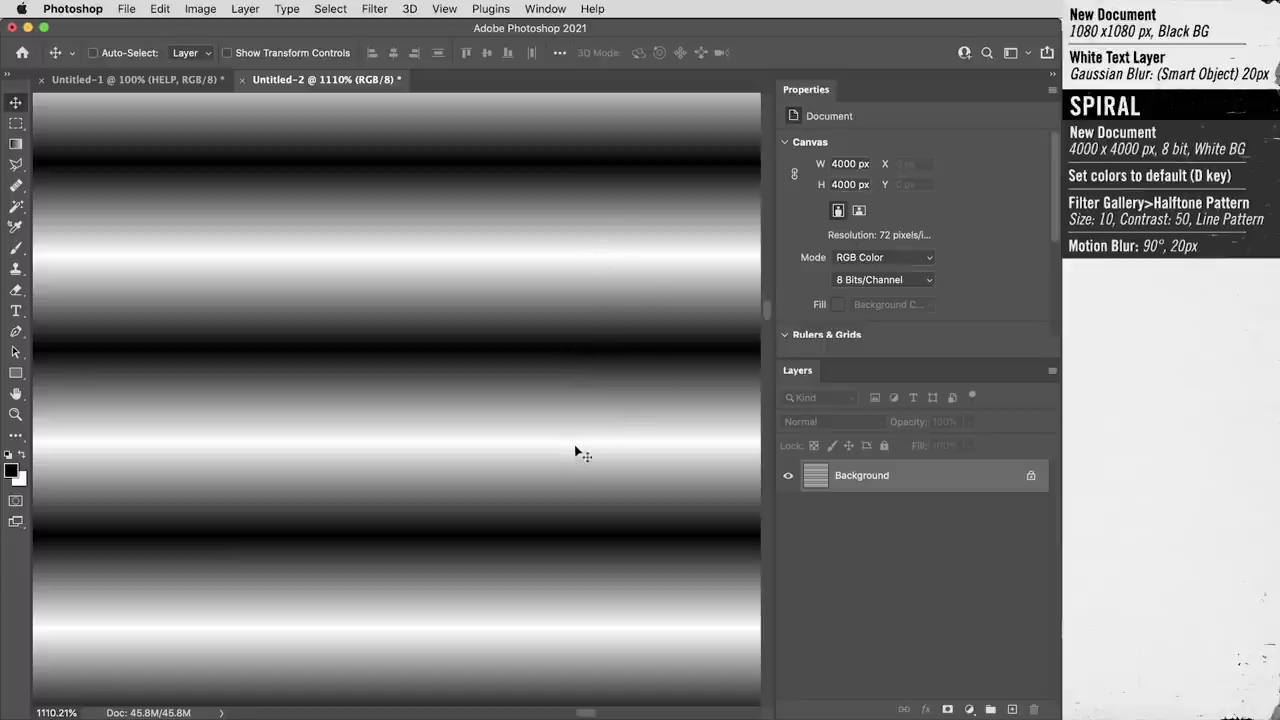
pyautogui.press('super+0')
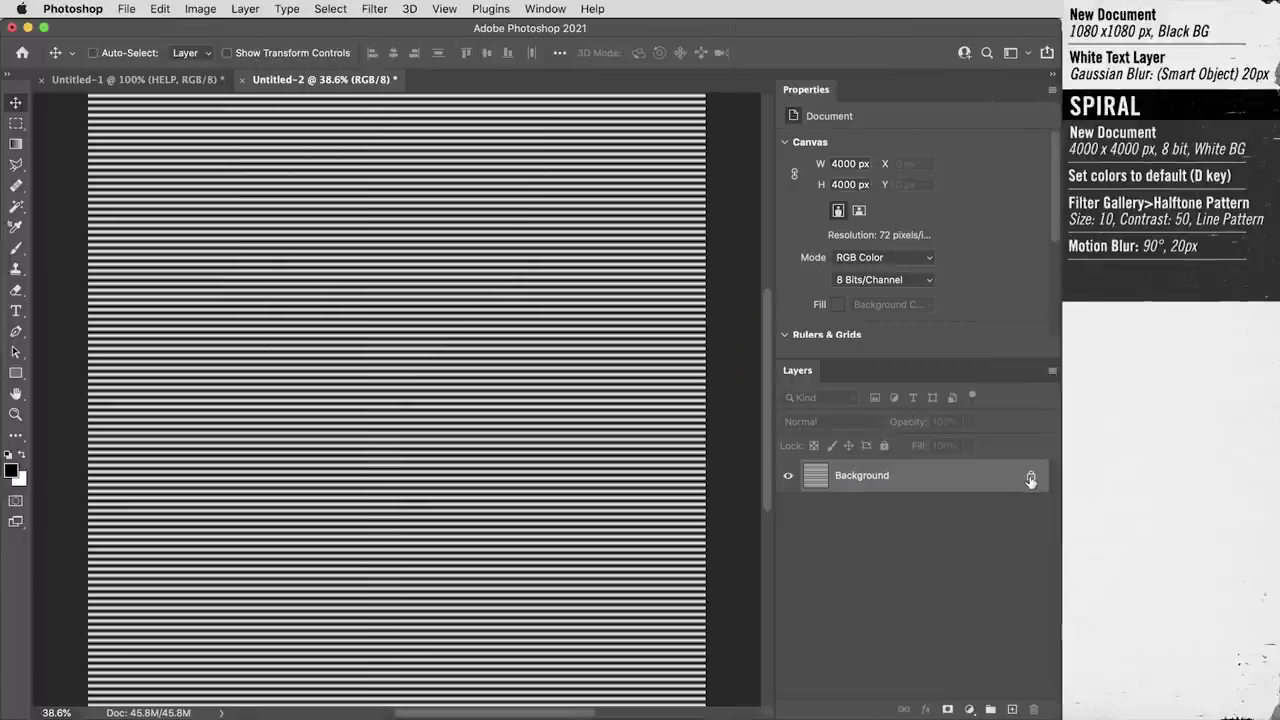
# Unlock the background layer and skew the stripes 0.60° vertically
pyautogui.click(1030, 479)
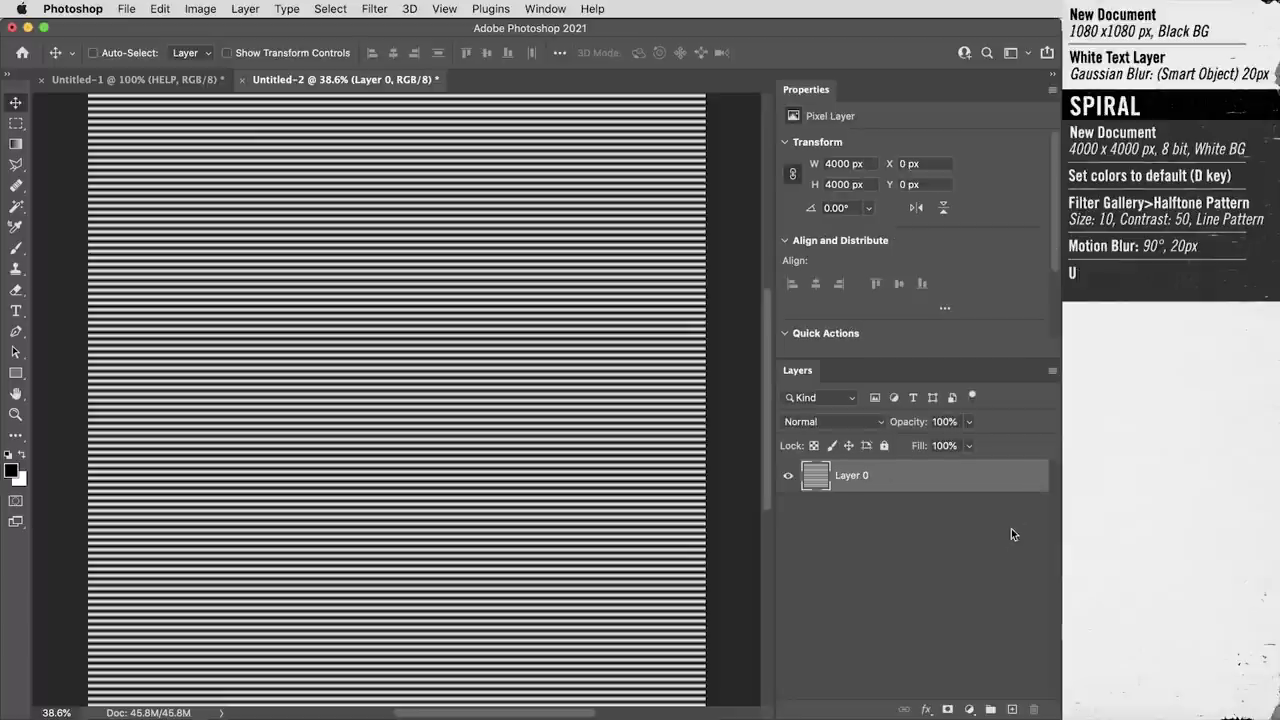
pyautogui.press('super+minus')
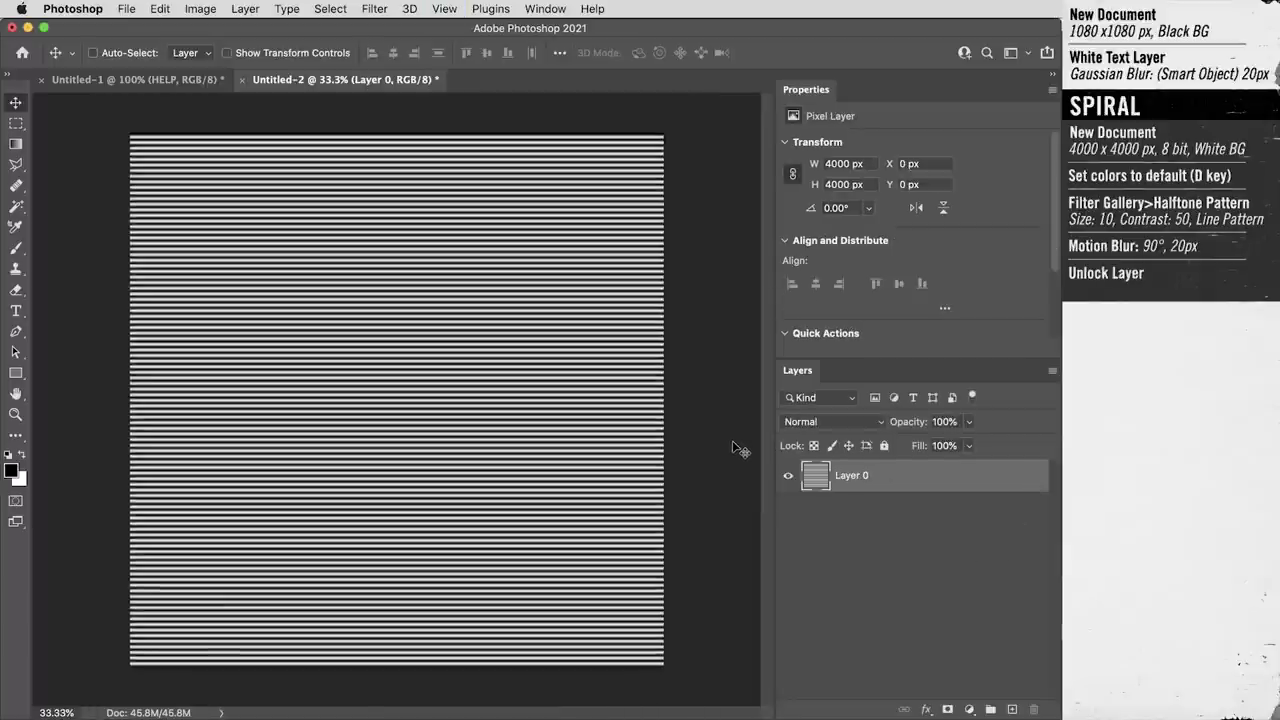
pyautogui.press('super+t')
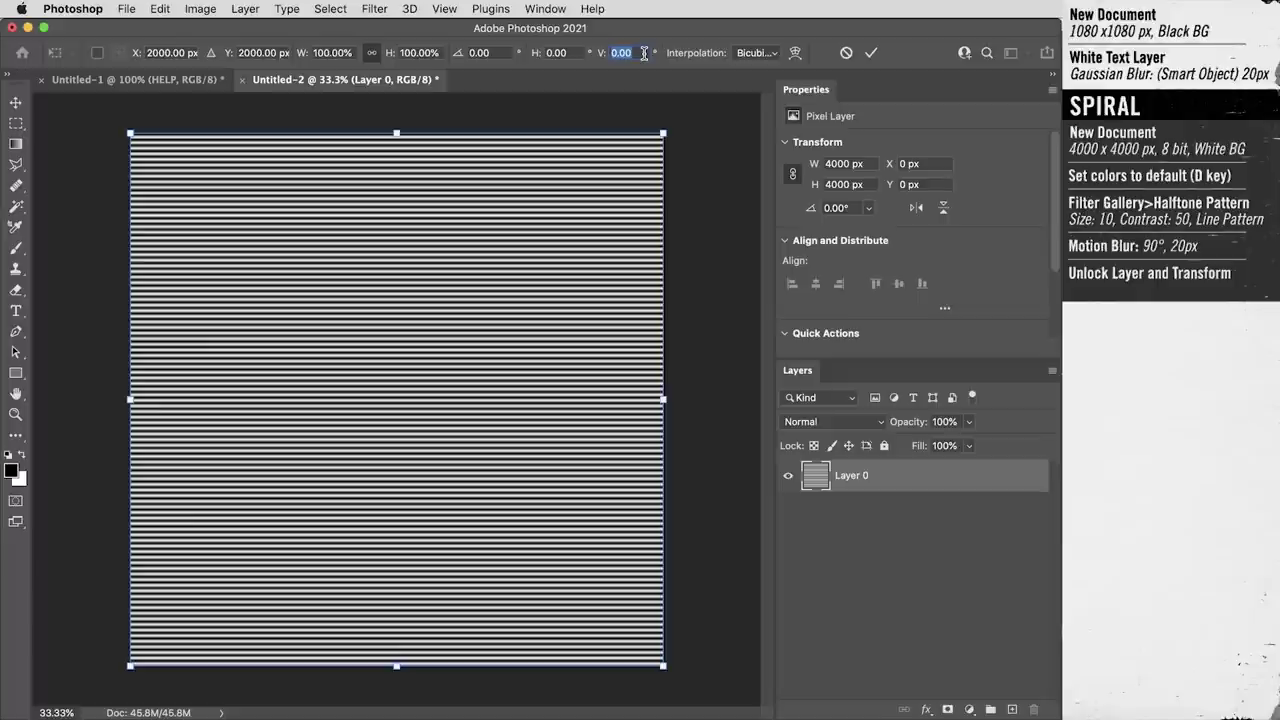
pyautogui.write('40')
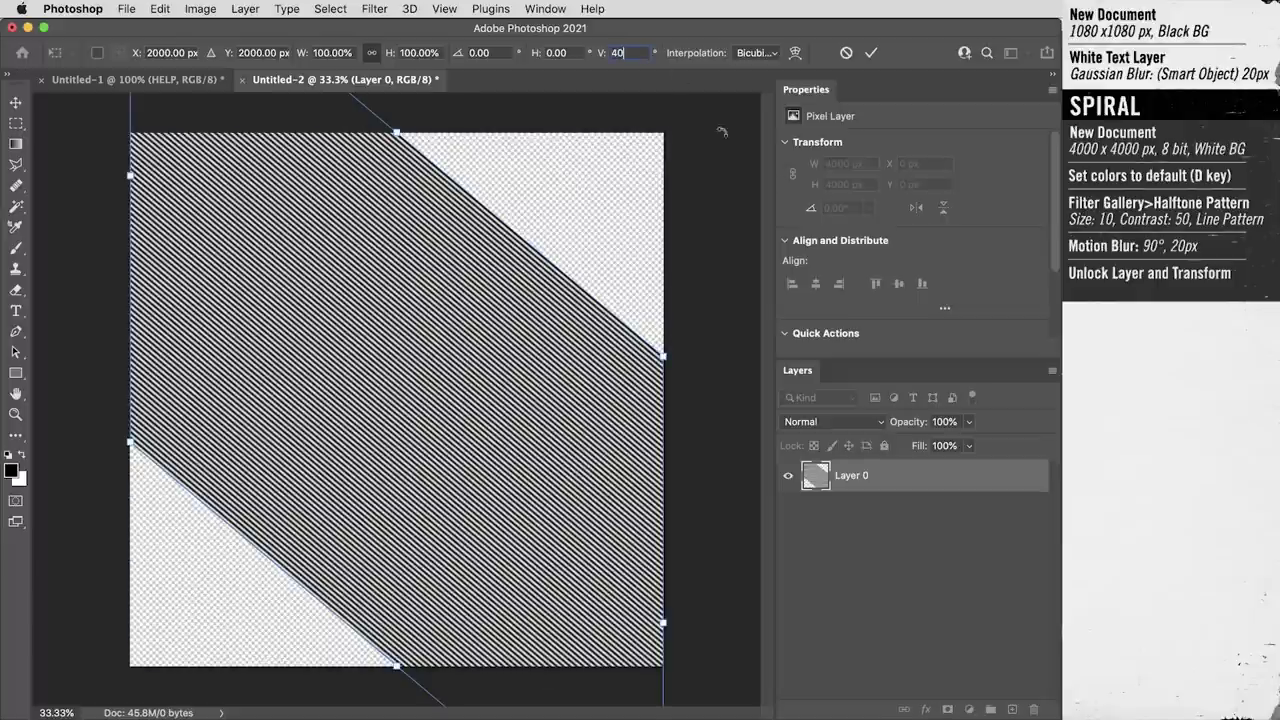
pyautogui.doubleClick(617, 52)
pyautogui.write('.06')
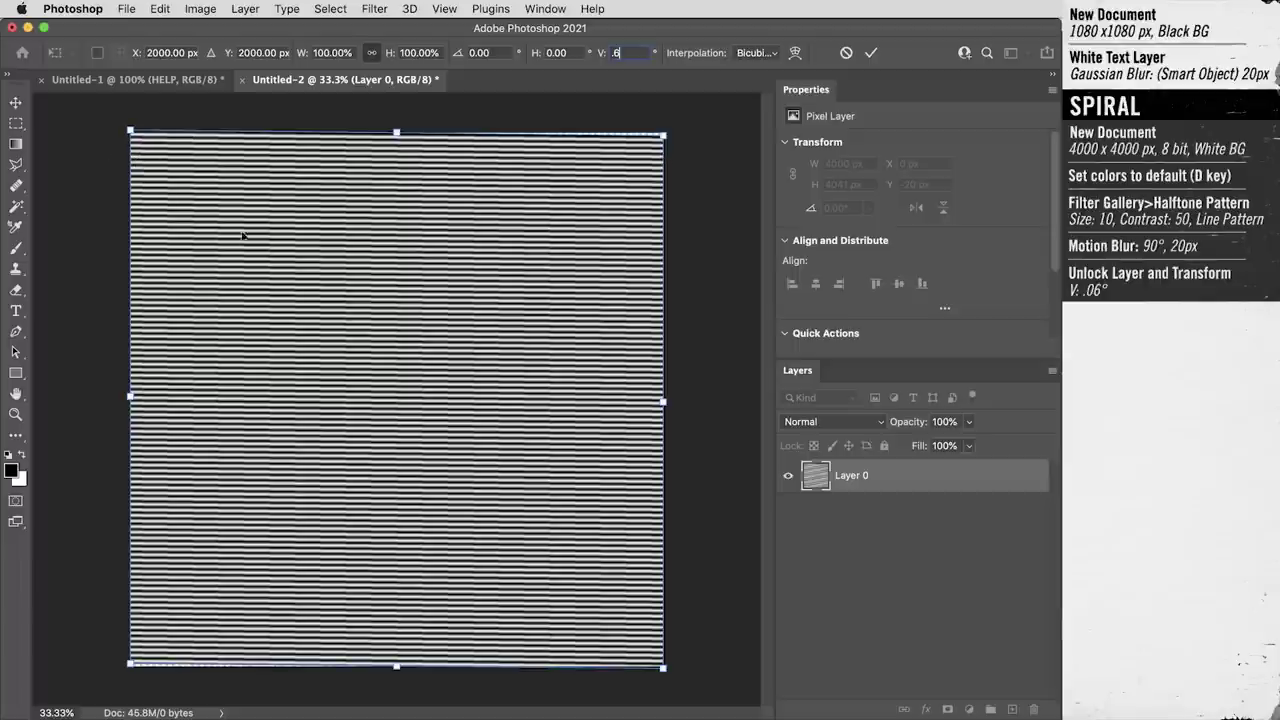
pyautogui.press('Return')
# Shift the skewed stripes up to Y 1979.06 to close the gap at the top edge
pyautogui.press('super+plus')
pyautogui.press('super+plus')
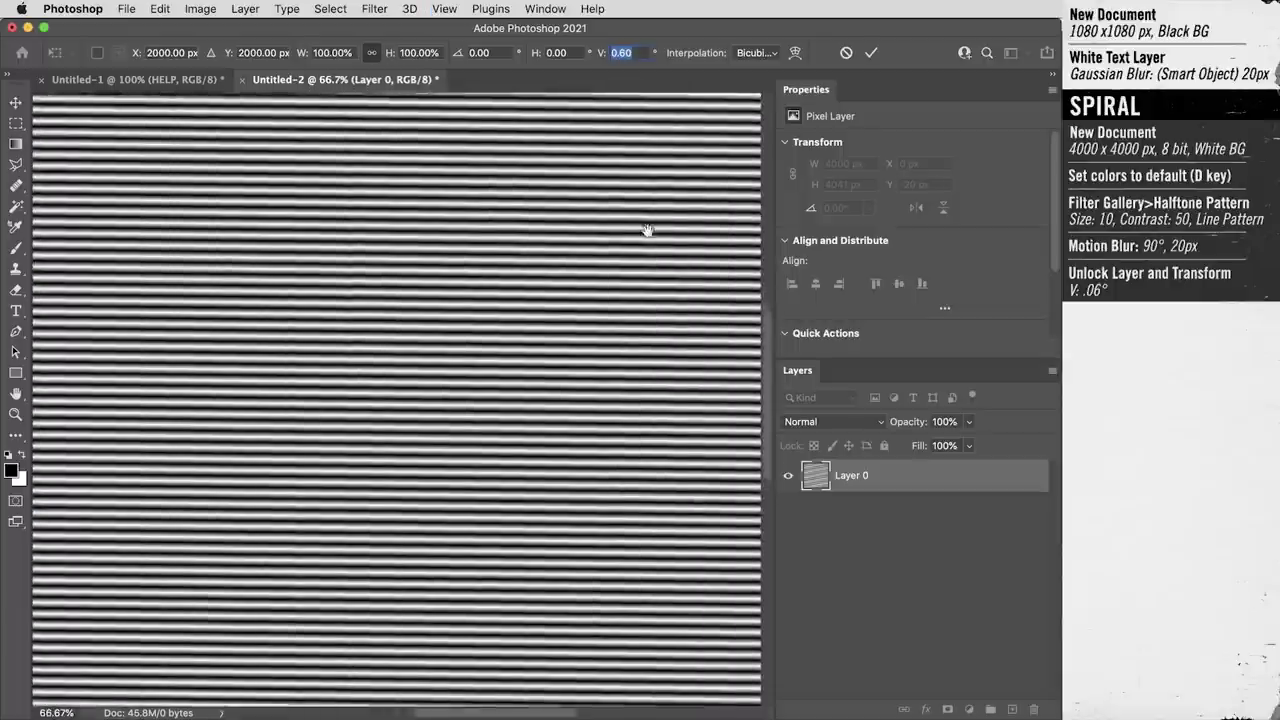
pyautogui.moveTo(649, 229); pyautogui.dragTo(342, 598)
pyautogui.press('super+plus')
pyautogui.press('super+plus')
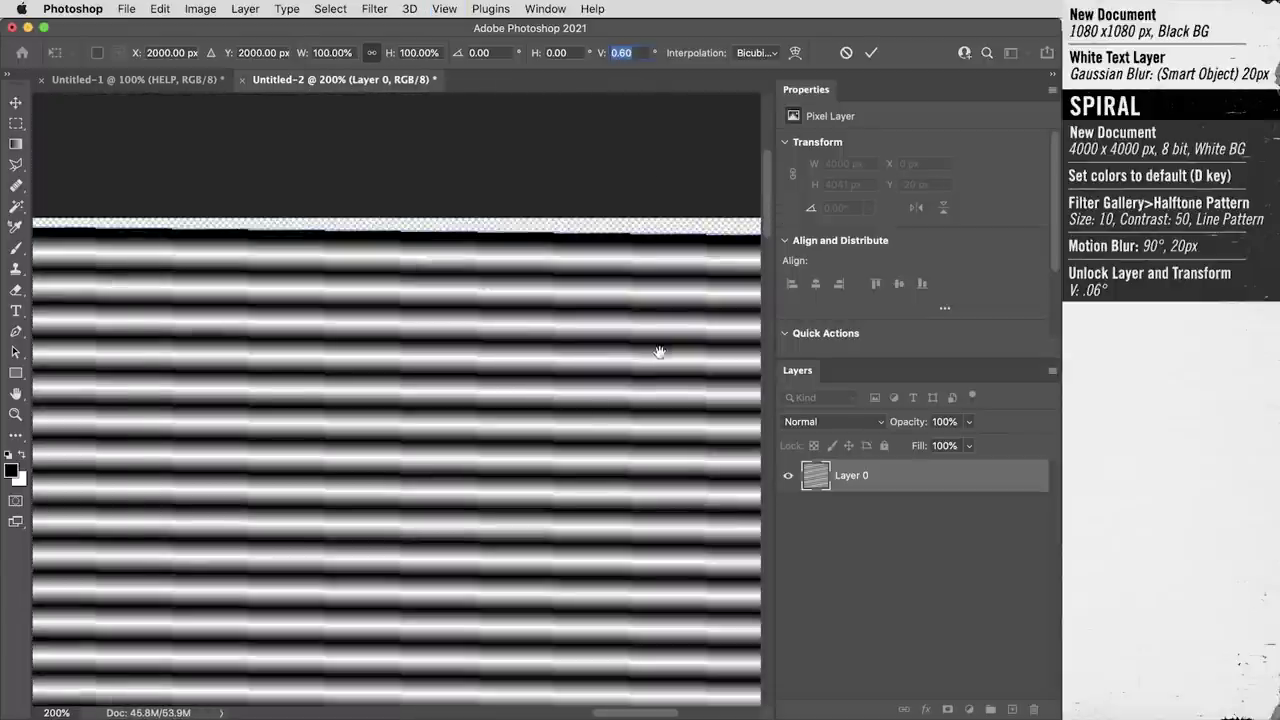
pyautogui.moveTo(657, 351); pyautogui.dragTo(308, 450)
pyautogui.moveTo(409, 409); pyautogui.dragTo(455, 403)
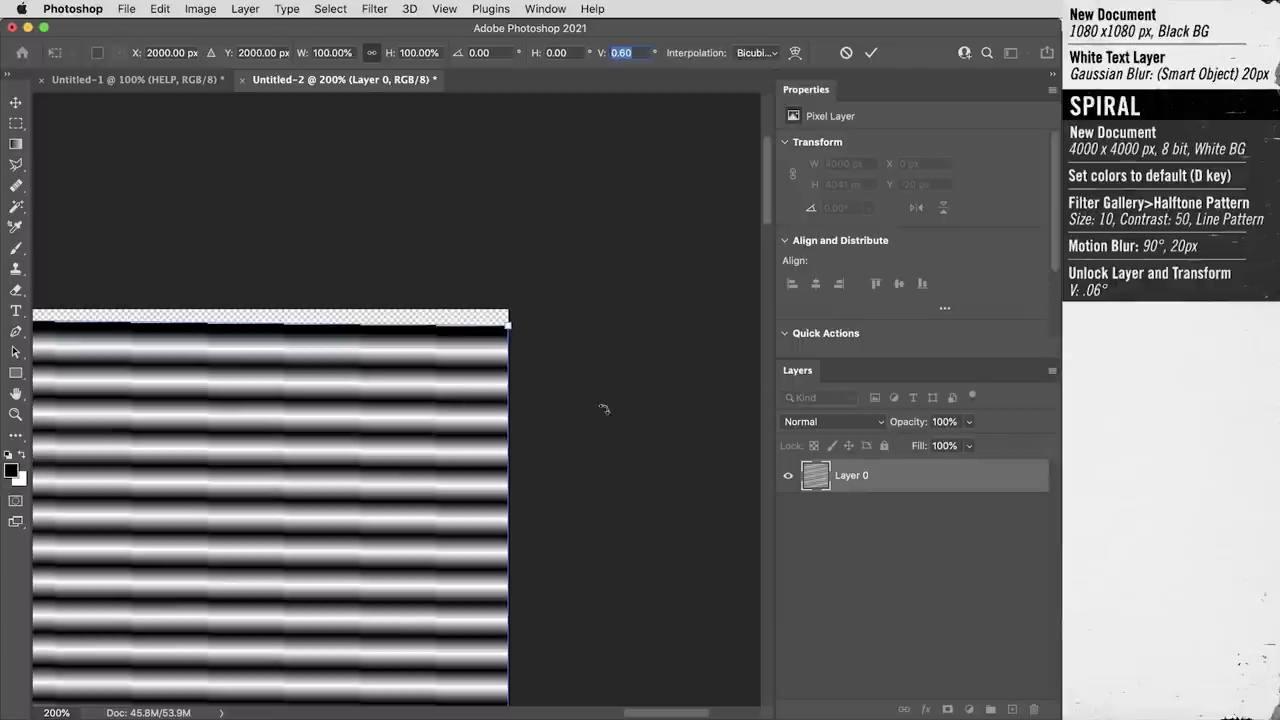
pyautogui.moveTo(450, 477); pyautogui.dragTo(451, 466)
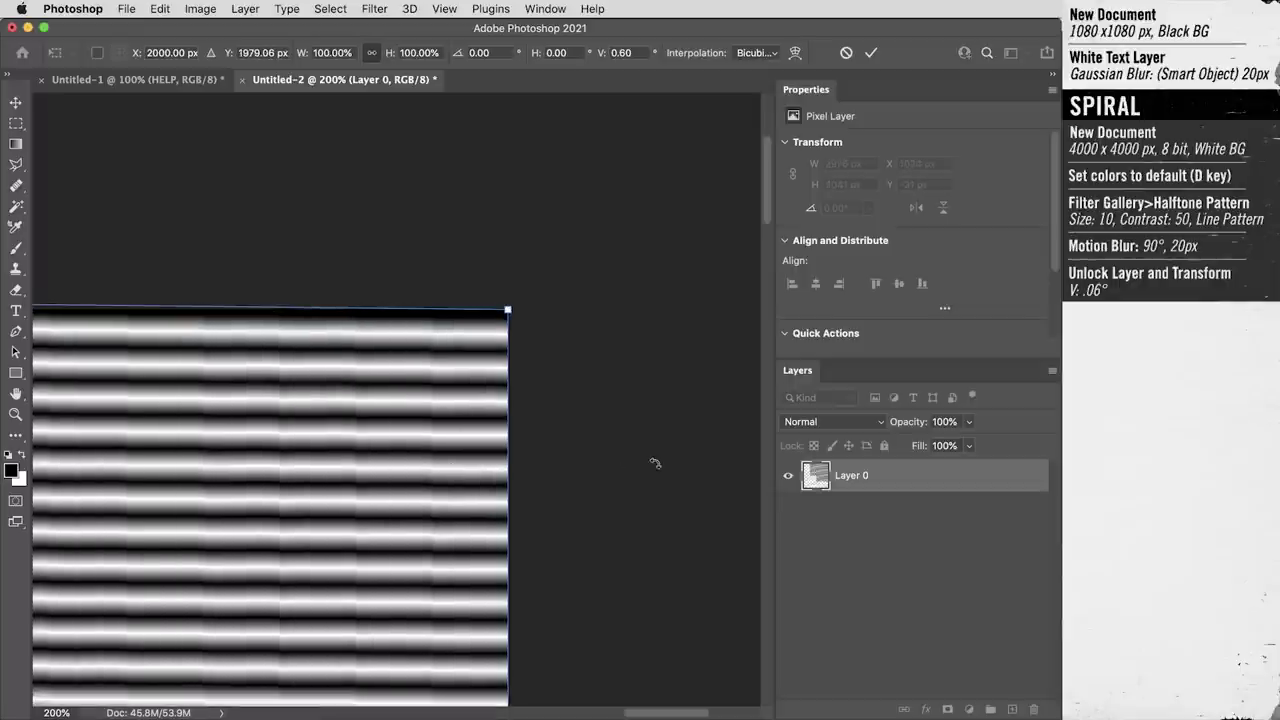
pyautogui.click(252, 53)
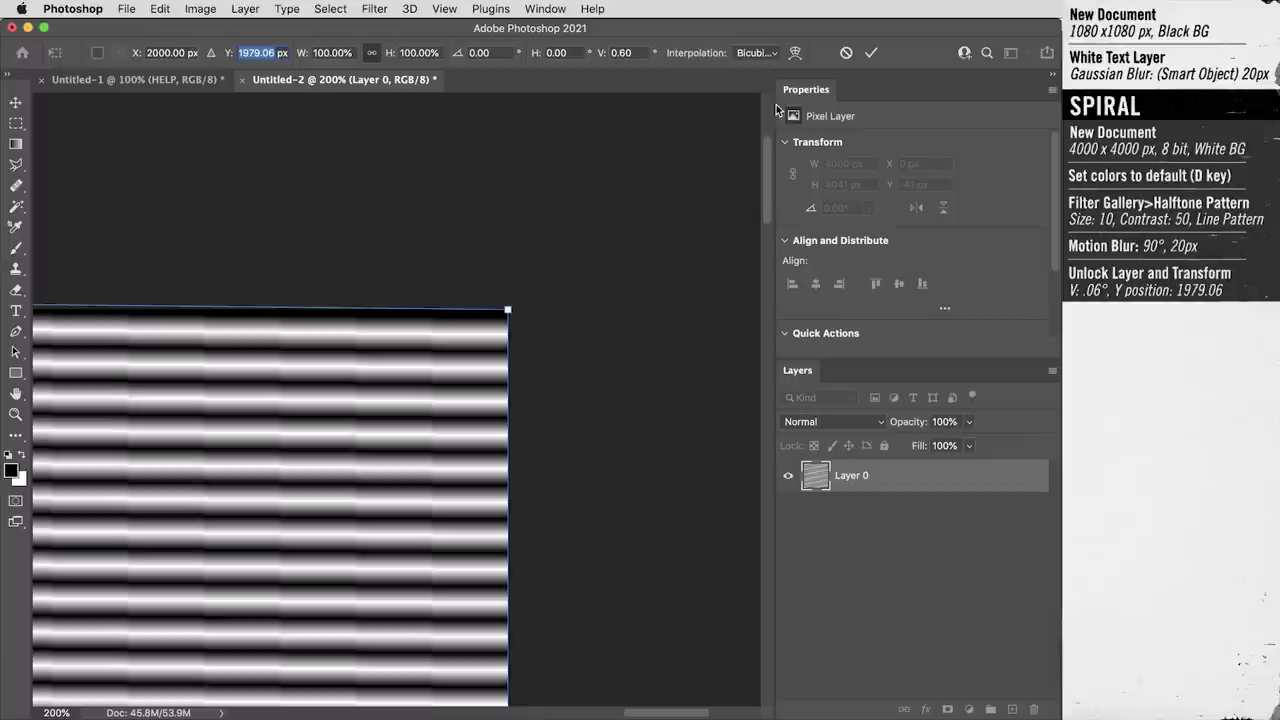
pyautogui.press('super+minus')
pyautogui.press('super+minus')
pyautogui.press('super+minus')
pyautogui.press('super+minus')
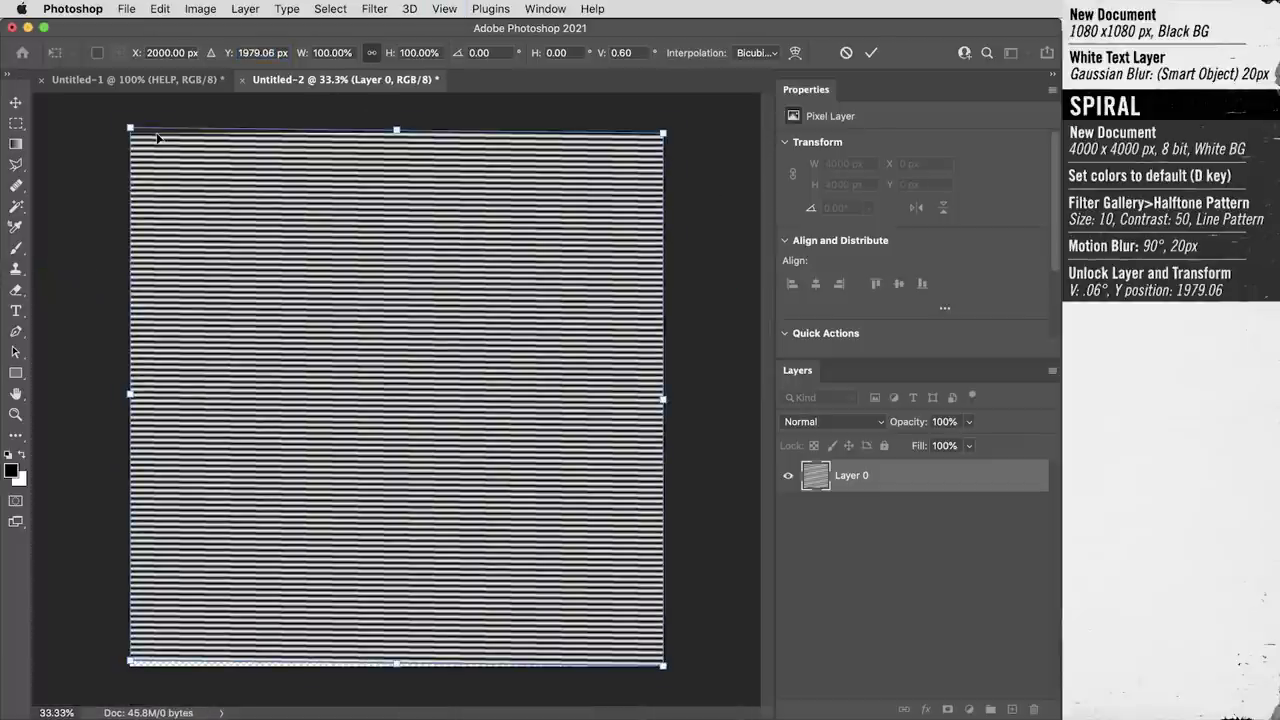
pyautogui.press('super+plus')
pyautogui.press('super+plus')
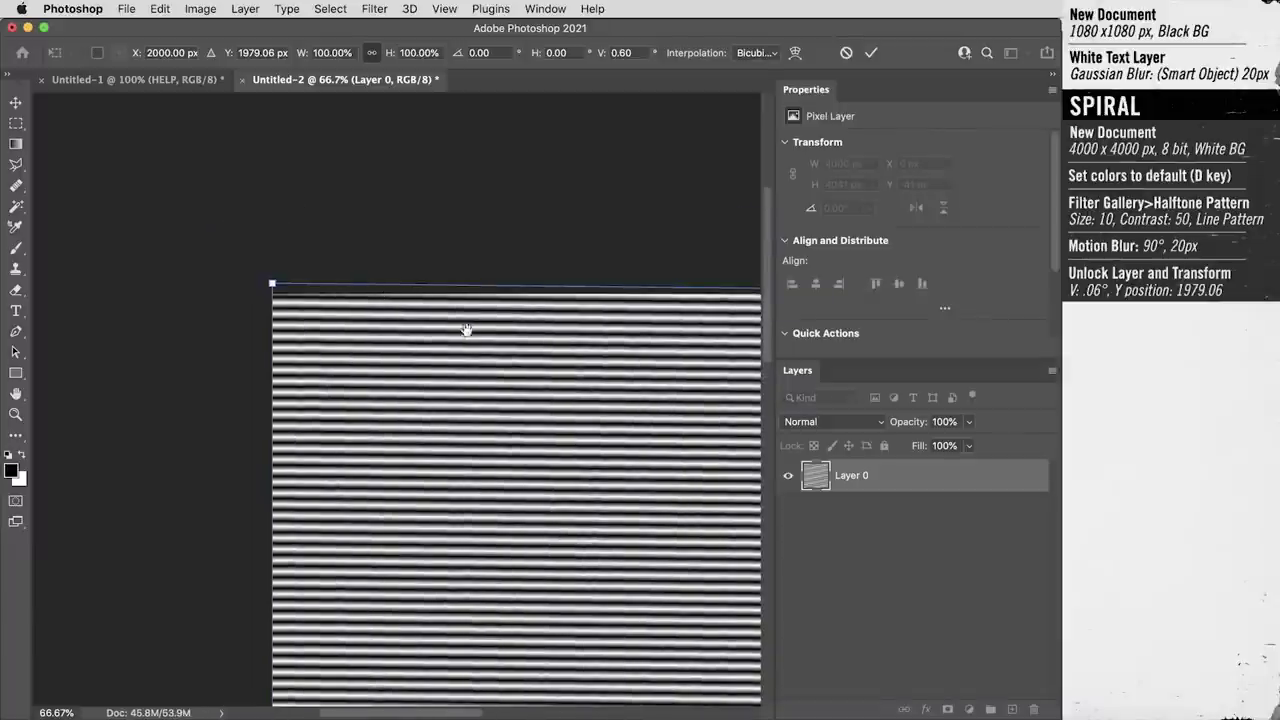
pyautogui.moveTo(466, 331); pyautogui.dragTo(346, 334)
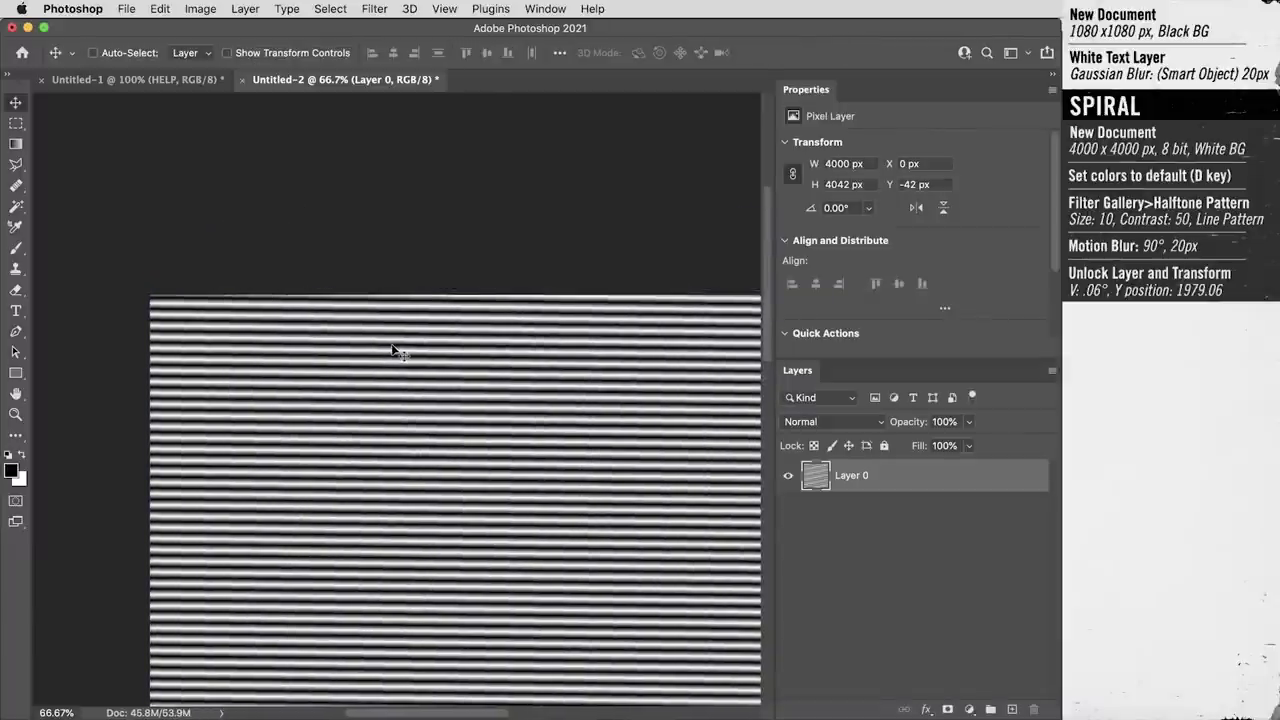
pyautogui.press('super+minus')
pyautogui.press('super+minus')
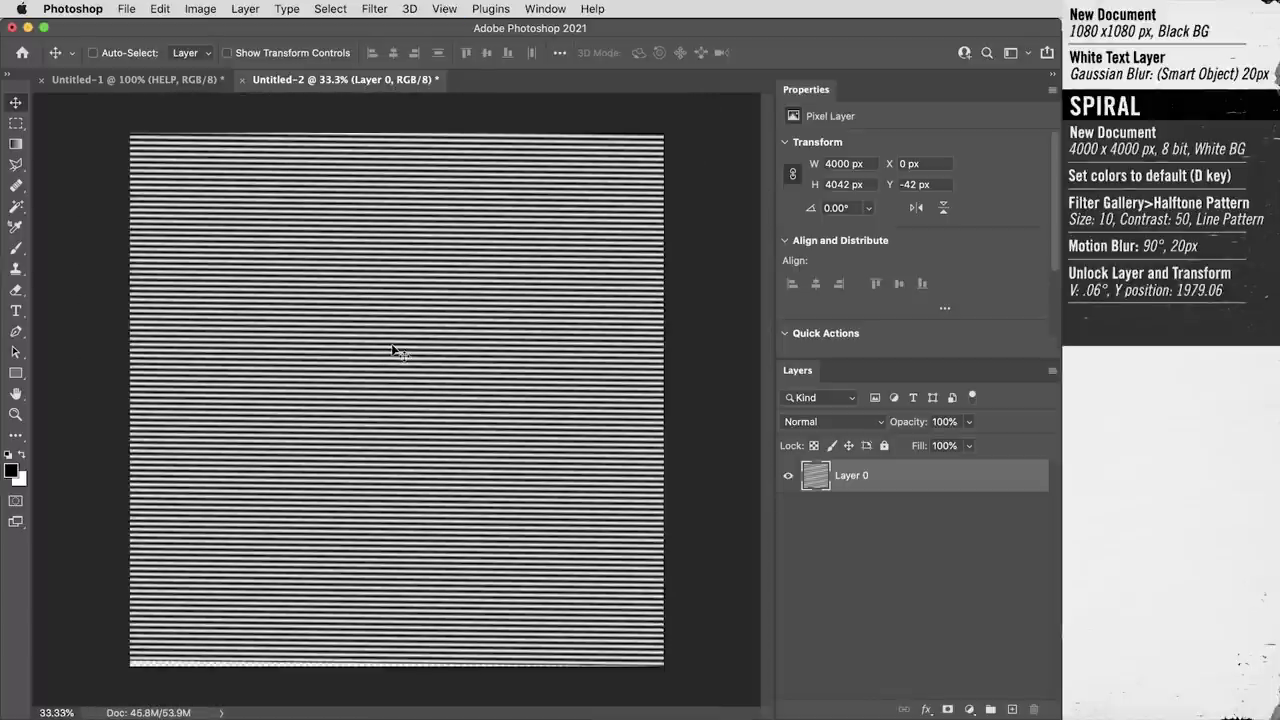
# Copy the full canvas onto a new Layer 1 and delete the original Layer 0
pyautogui.press('super+a')
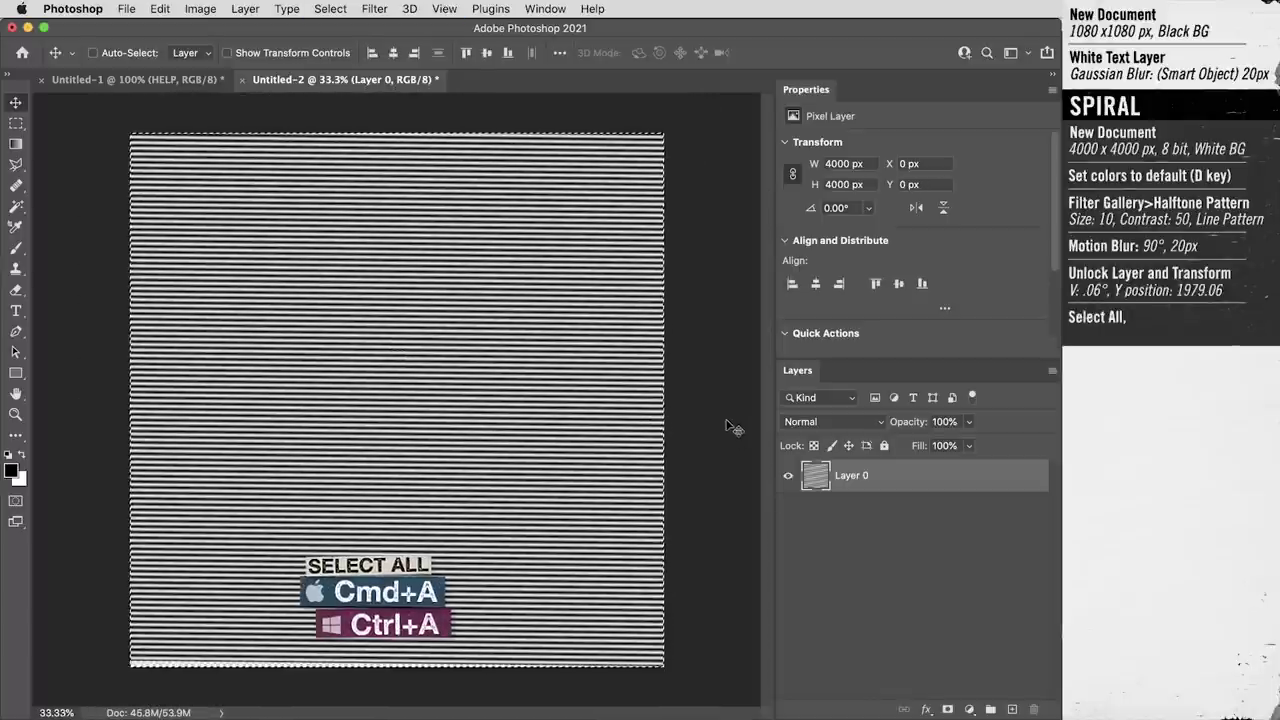
pyautogui.press('super+j')
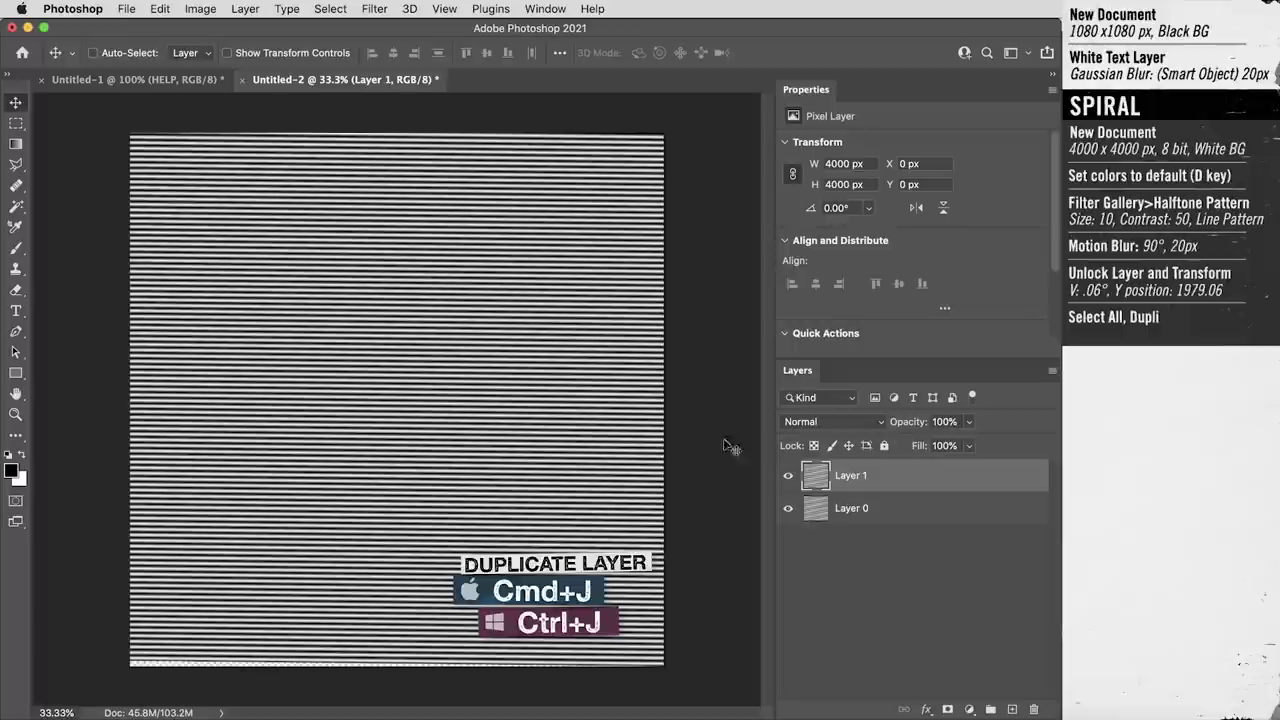
pyautogui.click(920, 515)
pyautogui.press('Delete')
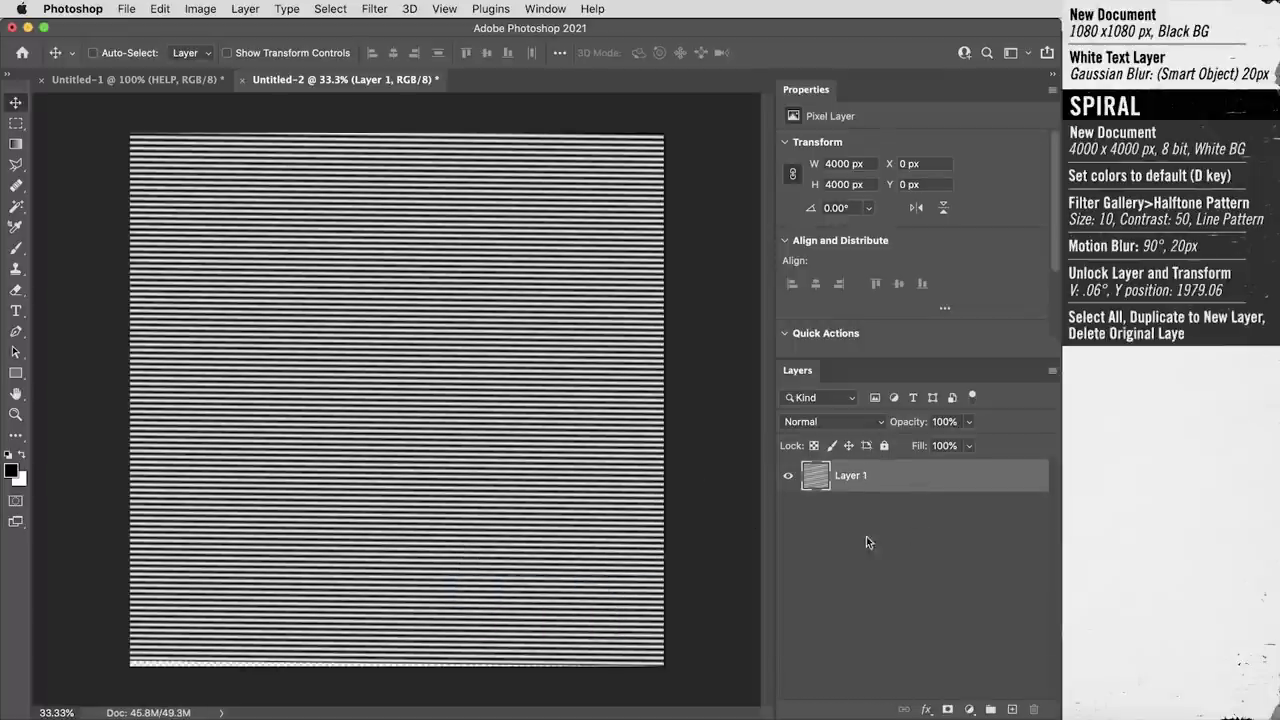
# Apply Polar Coordinates with Rectangular to Polar, turning the stripes into a spiral
pyautogui.click(372, 9)
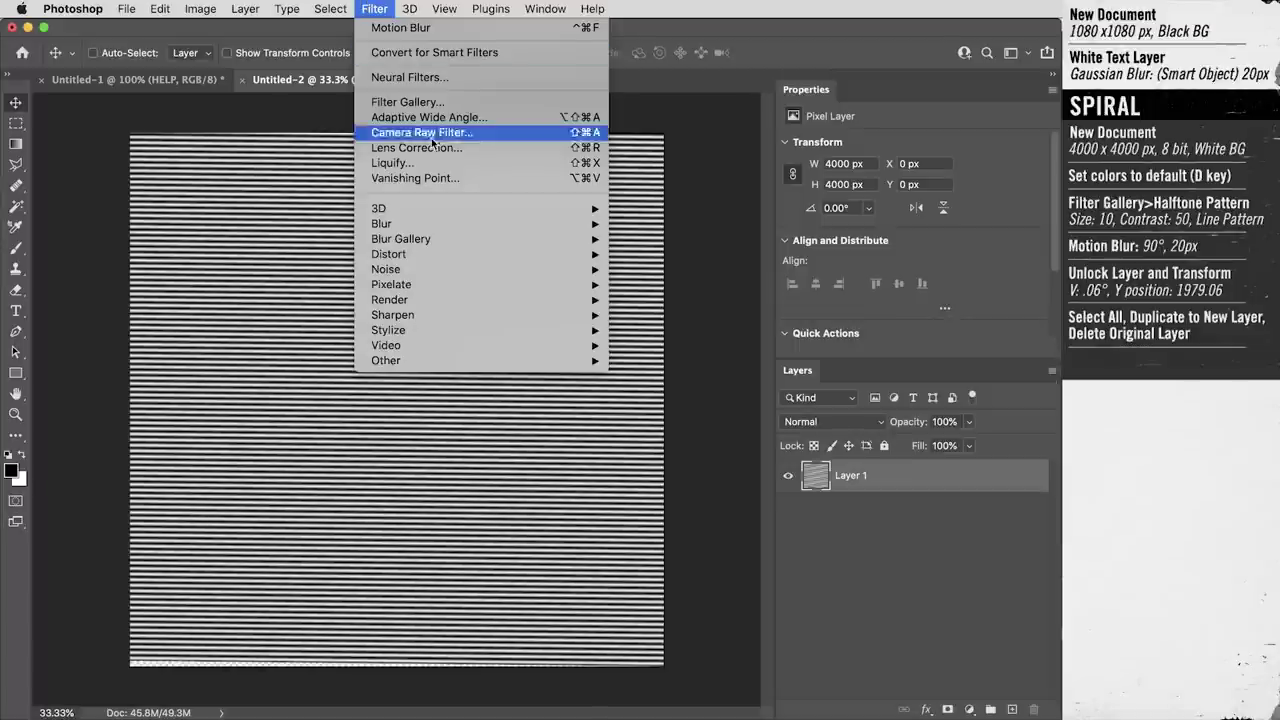
pyautogui.moveTo(611, 258)
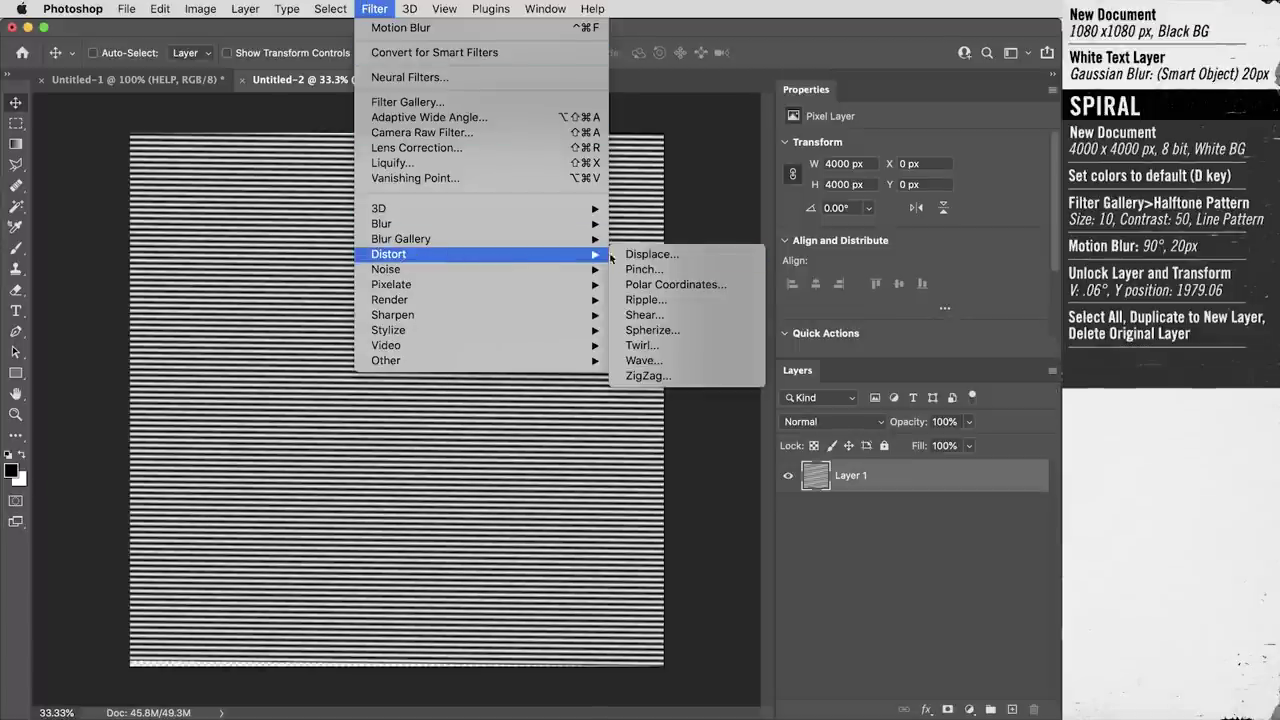
pyautogui.click(690, 285)
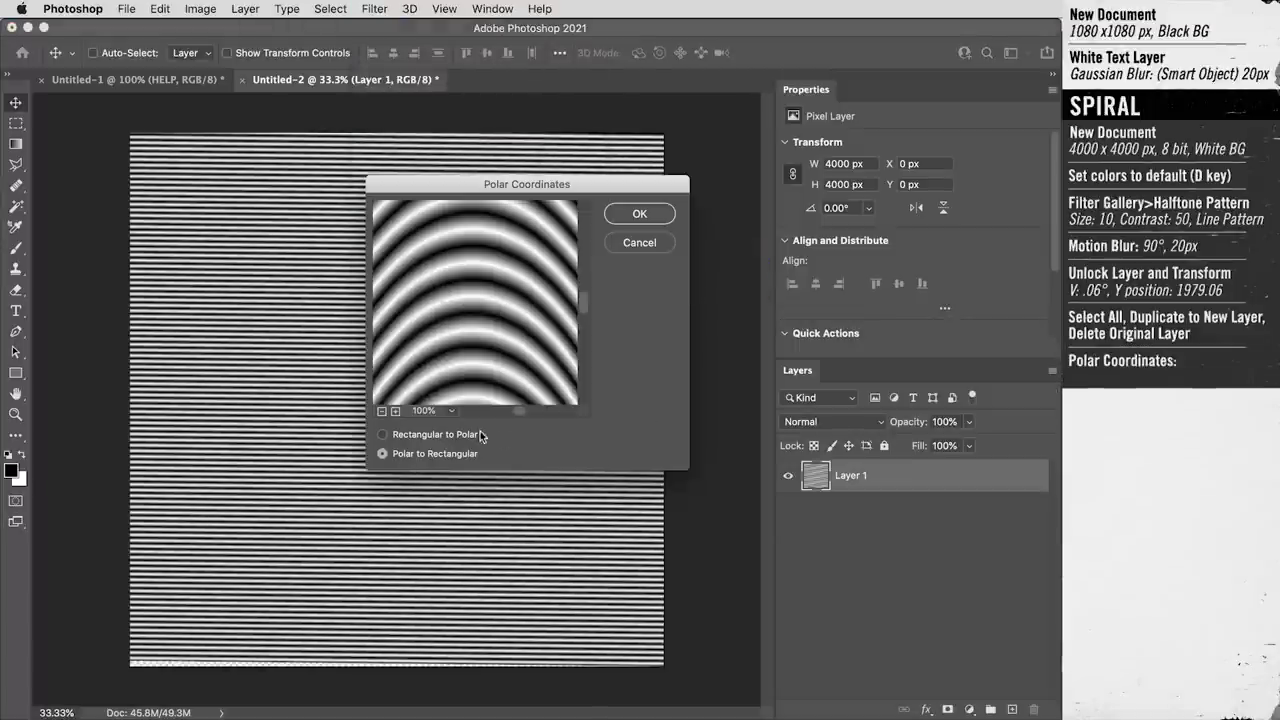
pyautogui.click(399, 436)
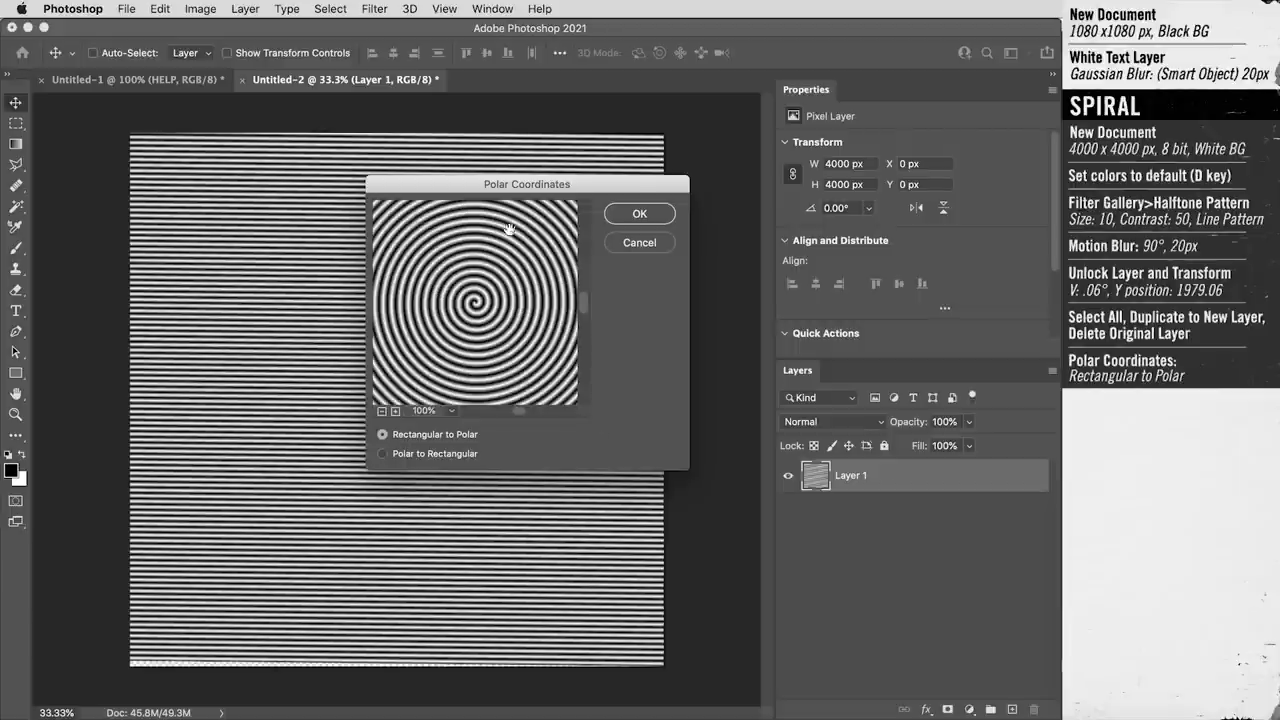
pyautogui.click(639, 214)
pyautogui.press('z')
pyautogui.moveTo(371, 386); pyautogui.dragTo(271, 251)
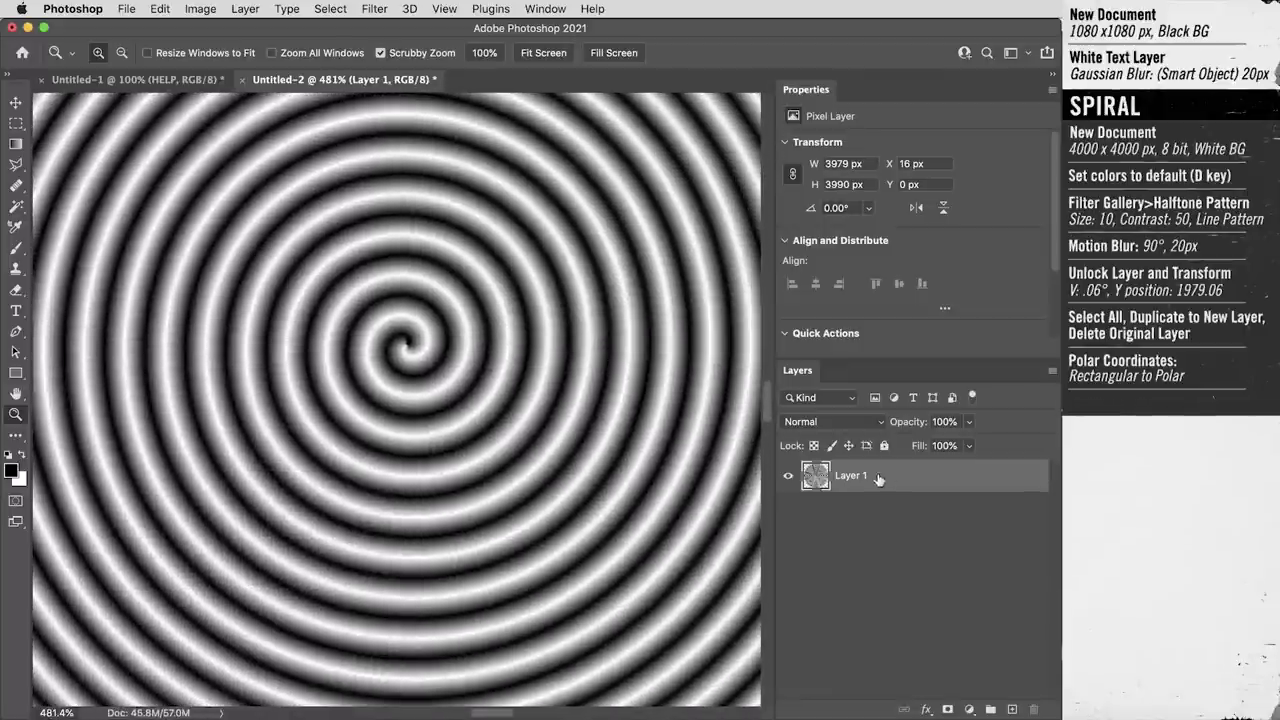
# Rename the layer to Spiral
pyautogui.write('Spiral')
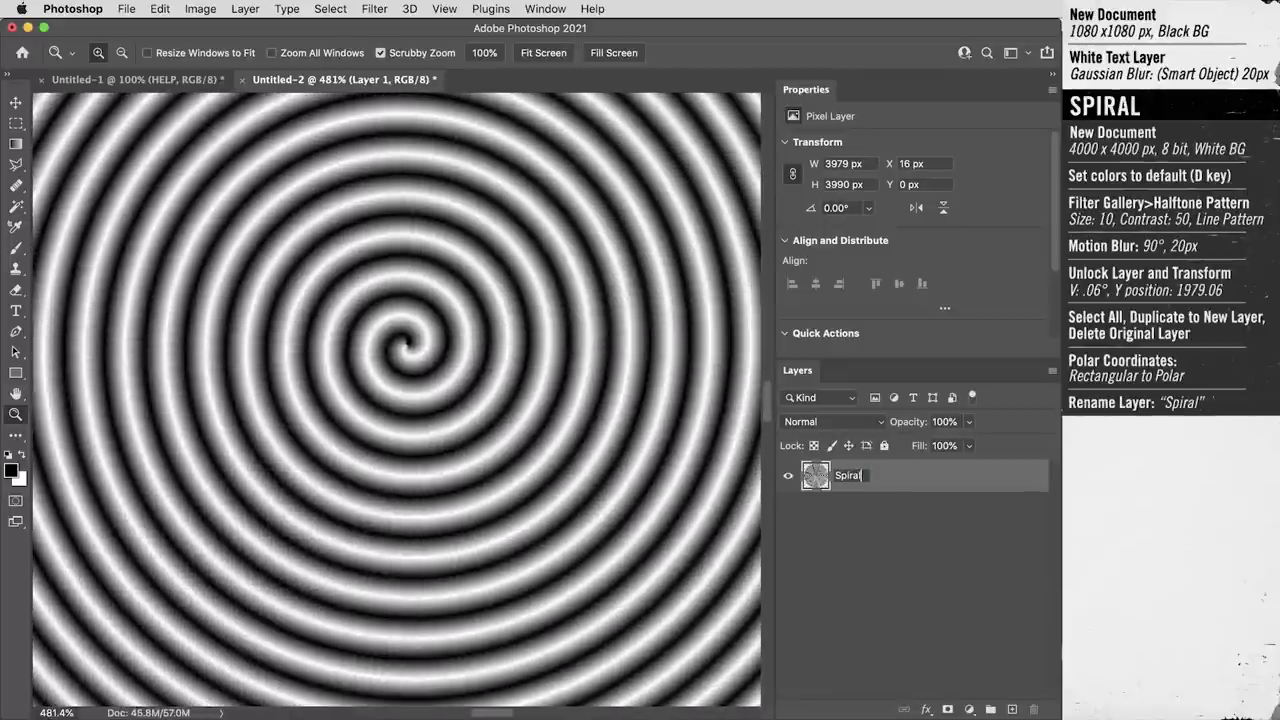
pyautogui.press('Return')
pyautogui.press('v')
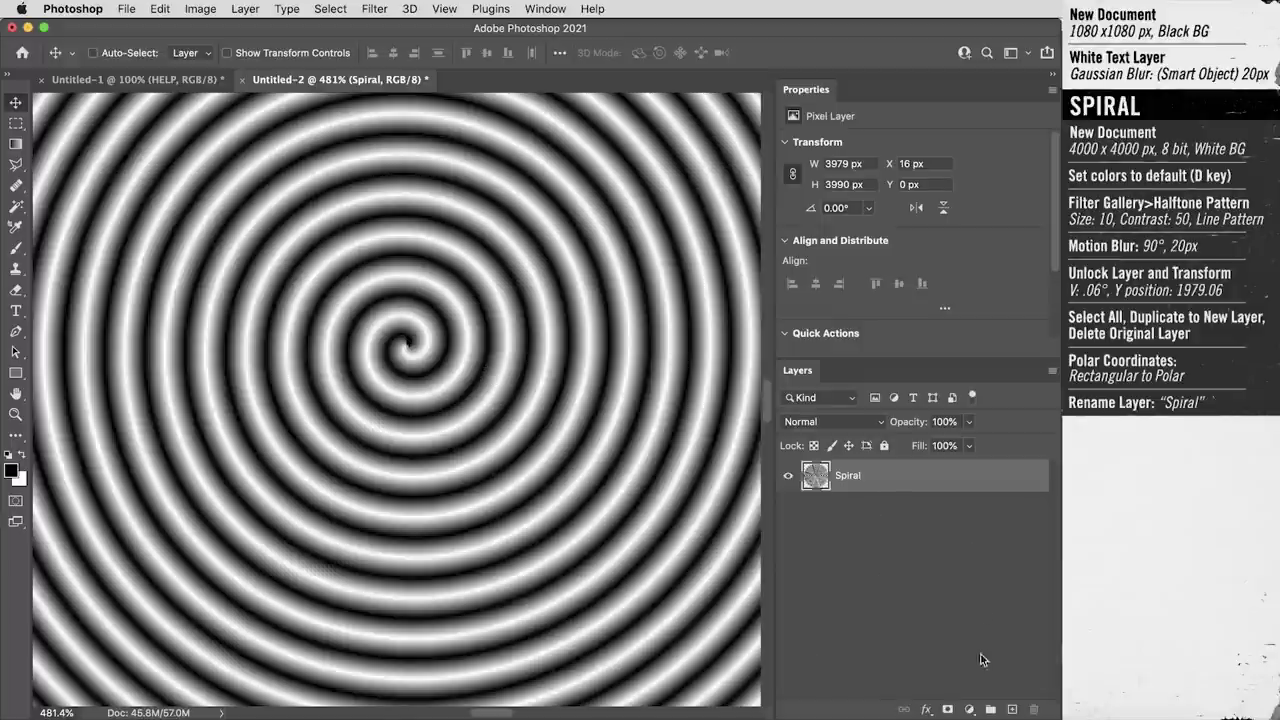
pyautogui.click(969, 709)
pyautogui.click(995, 401)
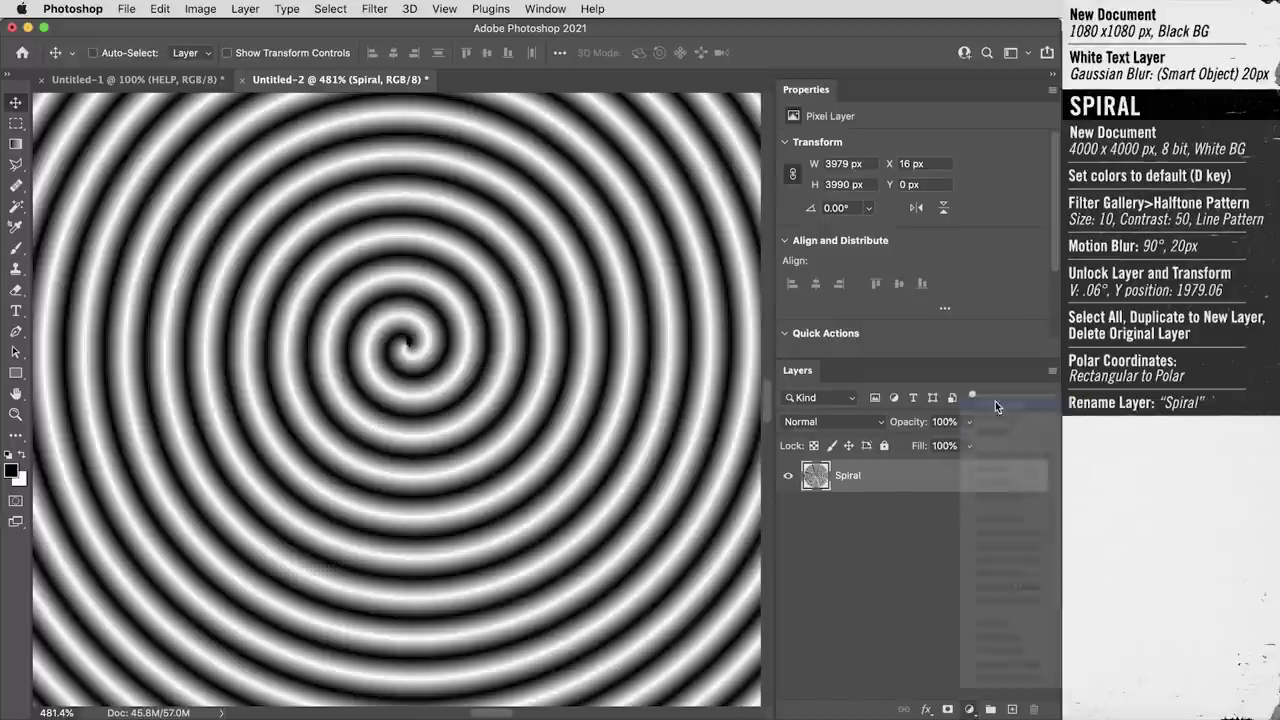
pyautogui.click(878, 430)
pyautogui.click(812, 423)
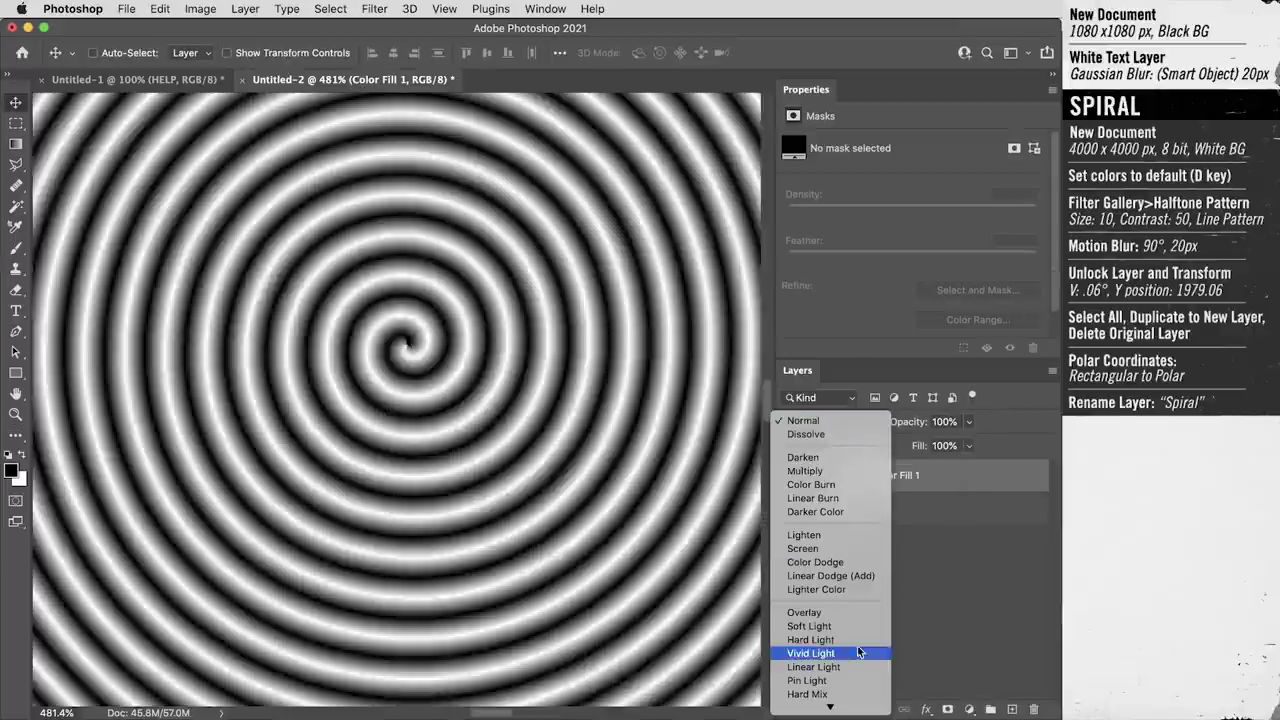
pyautogui.click(858, 695)
pyautogui.click(943, 445)
pyautogui.write('90')
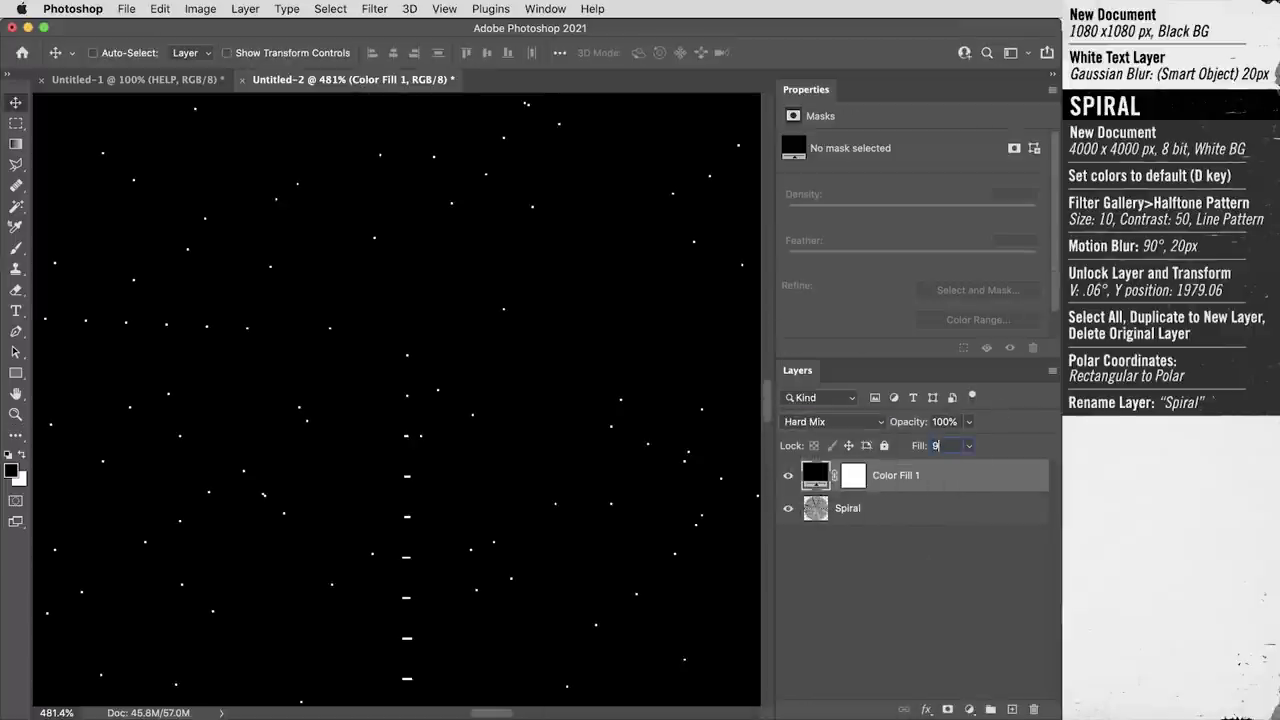
pyautogui.press('Return')
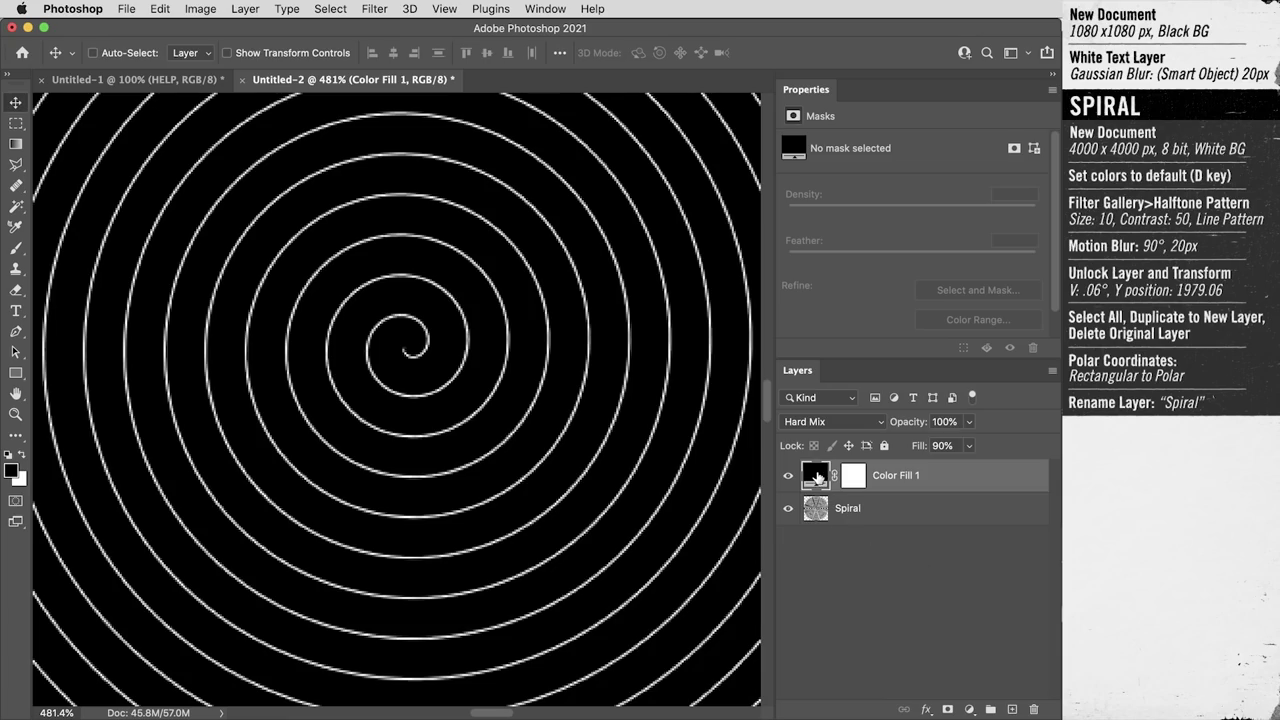
pyautogui.doubleClick(816, 476)
pyautogui.moveTo(525, 606)
pyautogui.mouseDown()
pyautogui.moveTo(530, 470)
pyautogui.moveTo(560, 455)
pyautogui.moveTo(607, 522)
pyautogui.moveTo(634, 531)
pyautogui.moveTo(494, 541)
pyautogui.mouseUp()
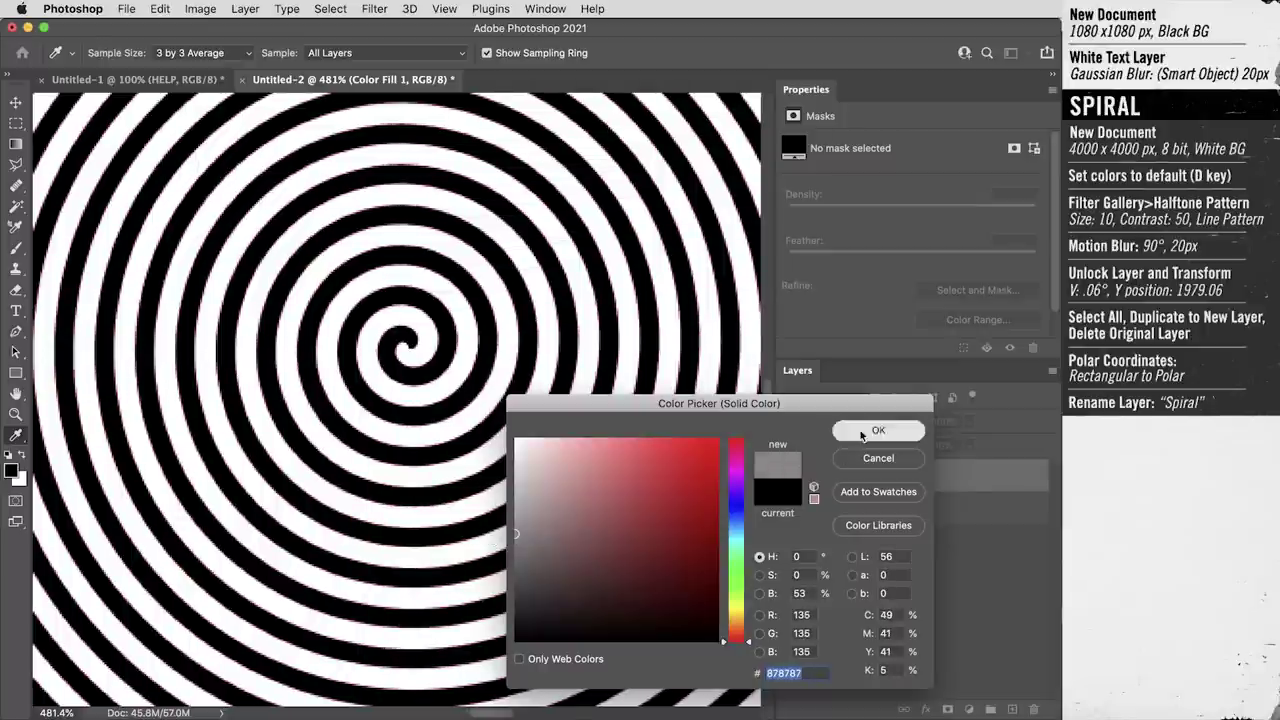
pyautogui.click(906, 430)
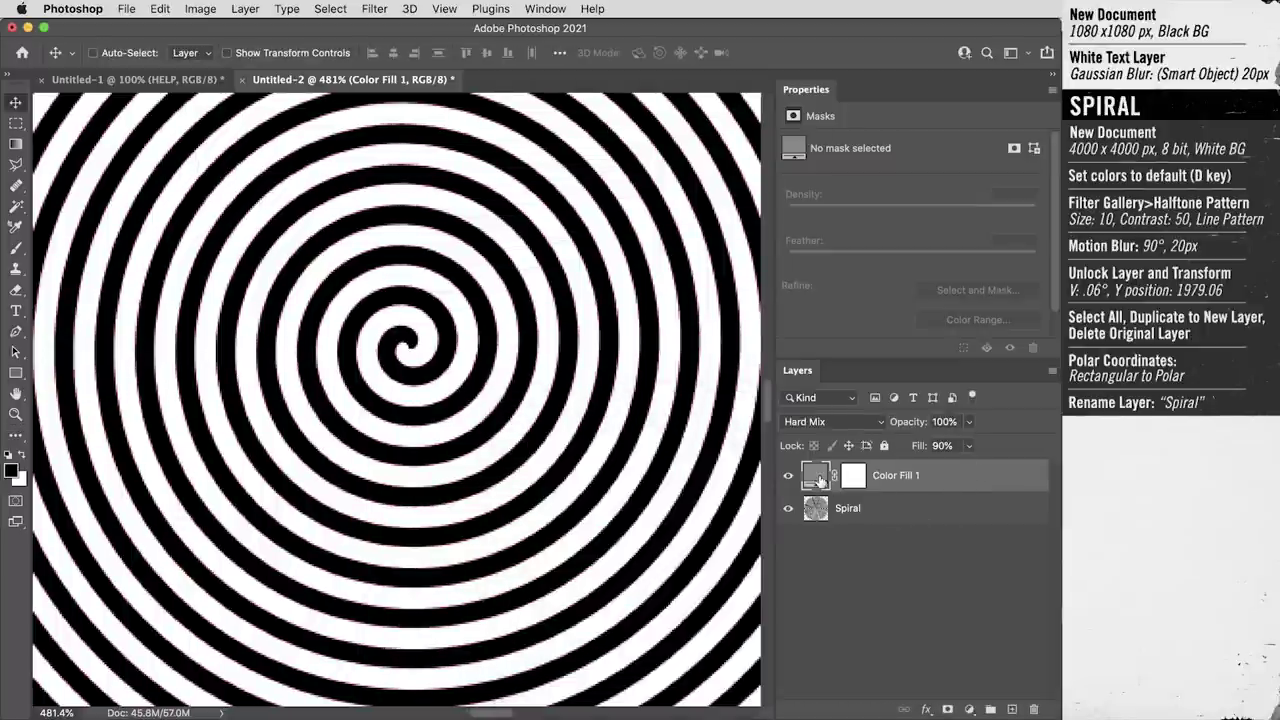
pyautogui.press('Delete')
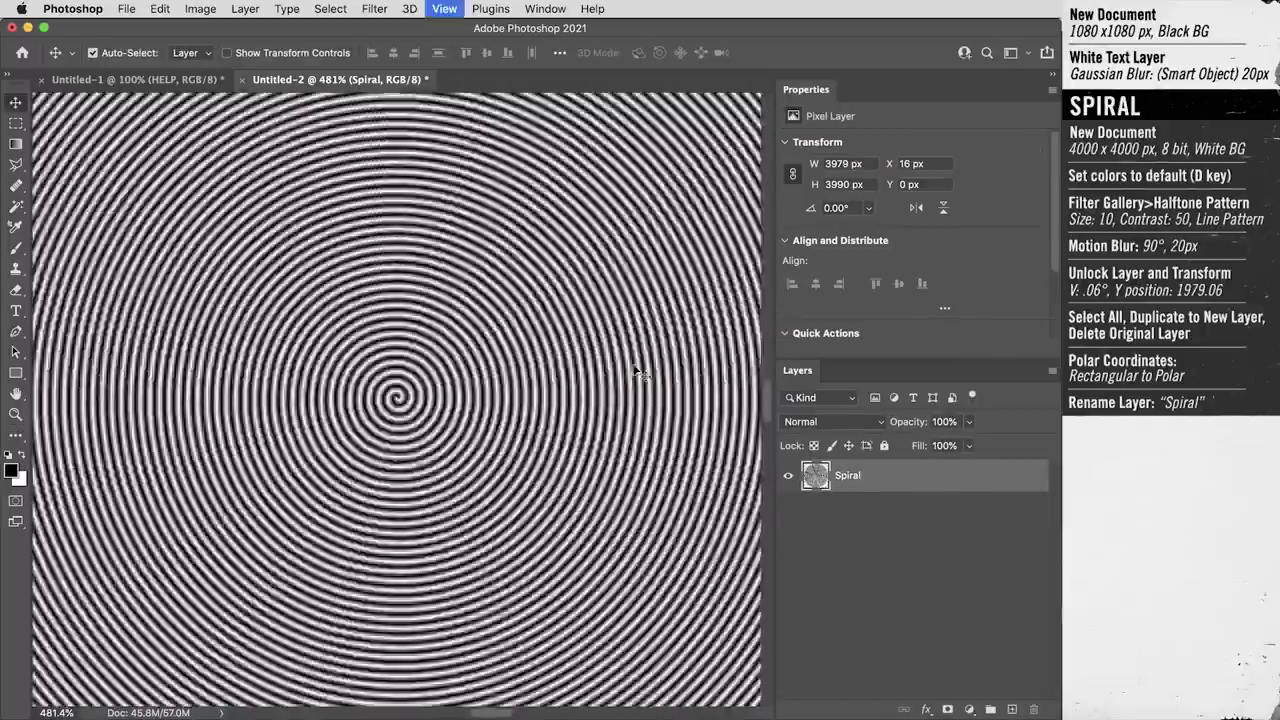
# Zoom in on the spiral's edges to inspect the transparent corners, then fit the view
pyautogui.press('super+0')
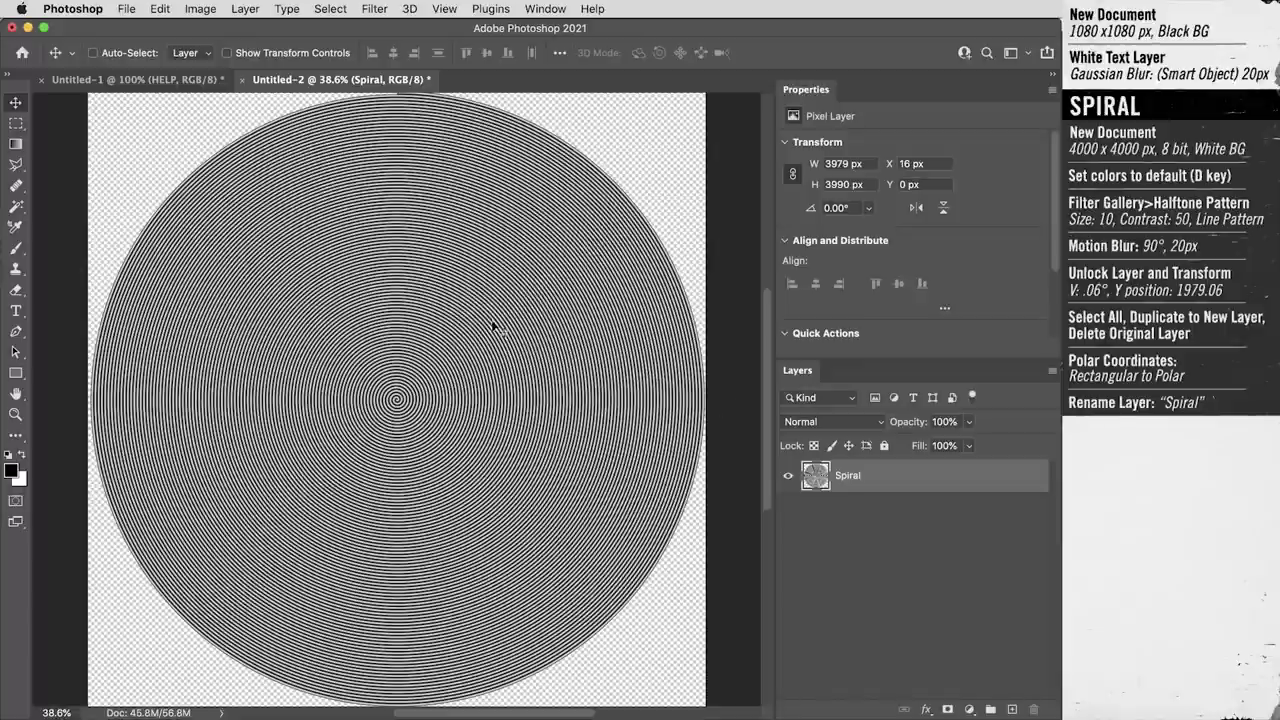
pyautogui.press('super+minus')
pyautogui.press('z')
pyautogui.moveTo(394, 131); pyautogui.dragTo(423, 158)
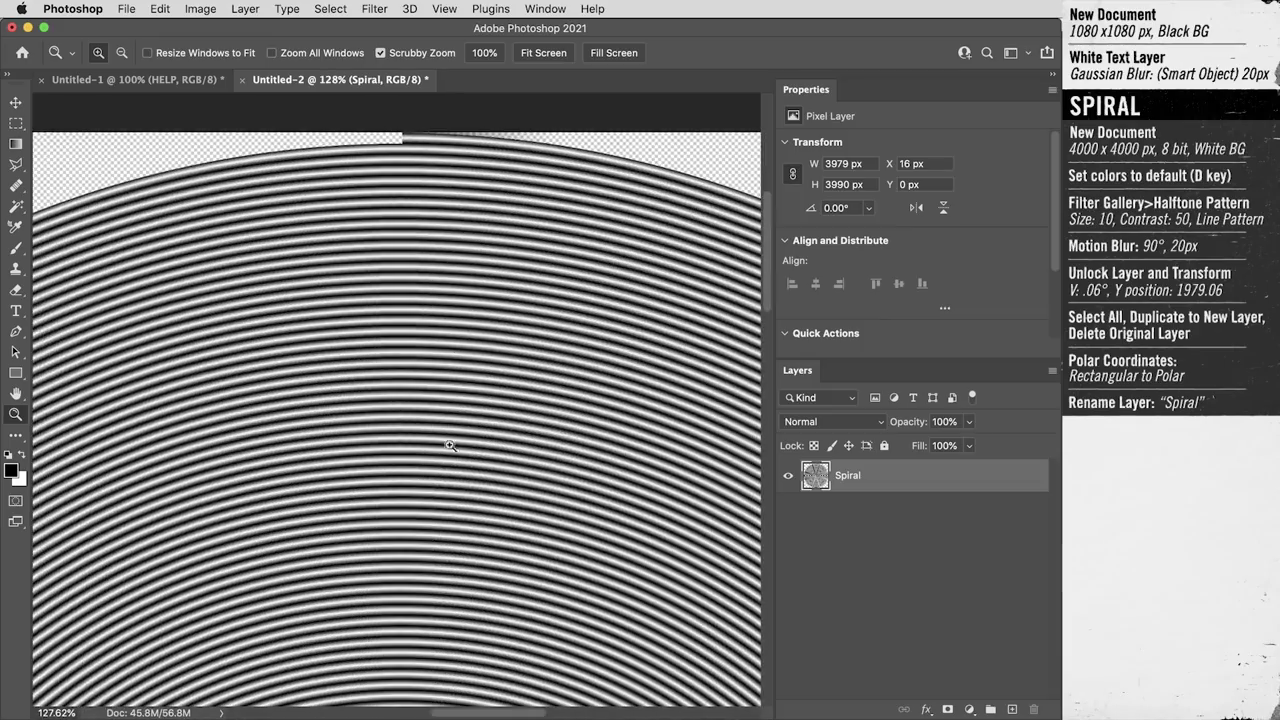
pyautogui.scroll(-20, 450, 445)
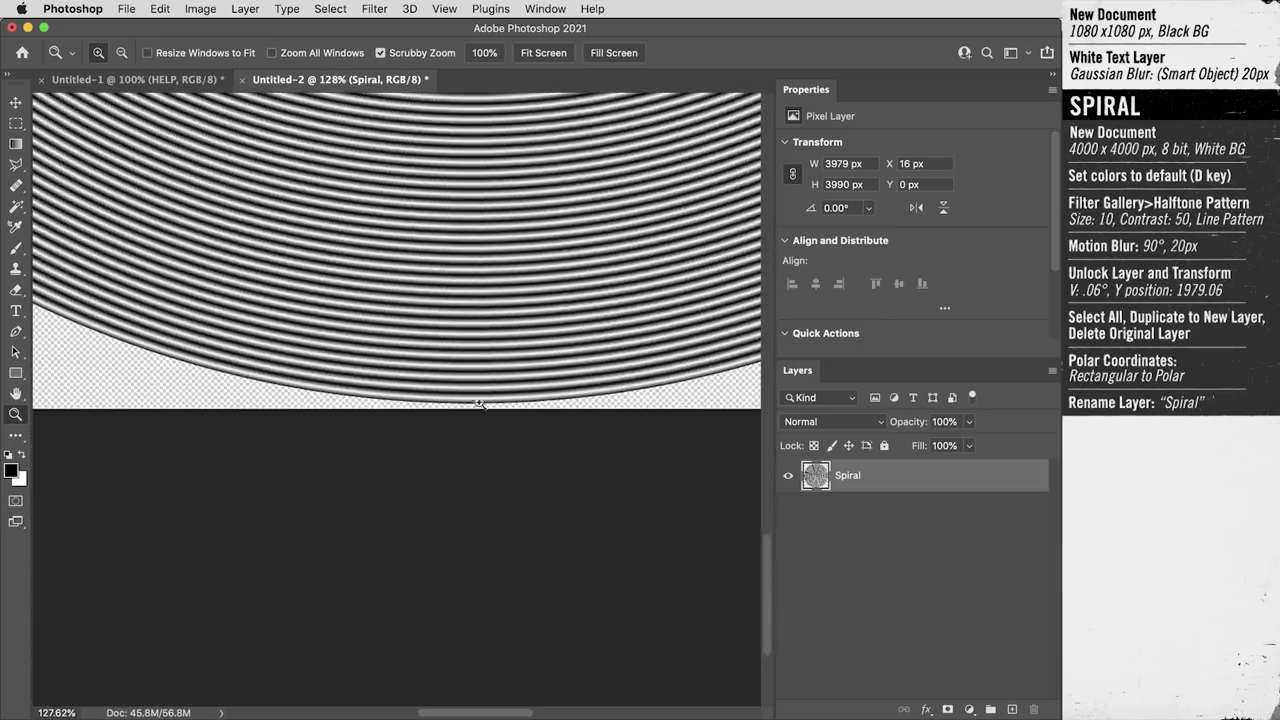
pyautogui.press('super+0')
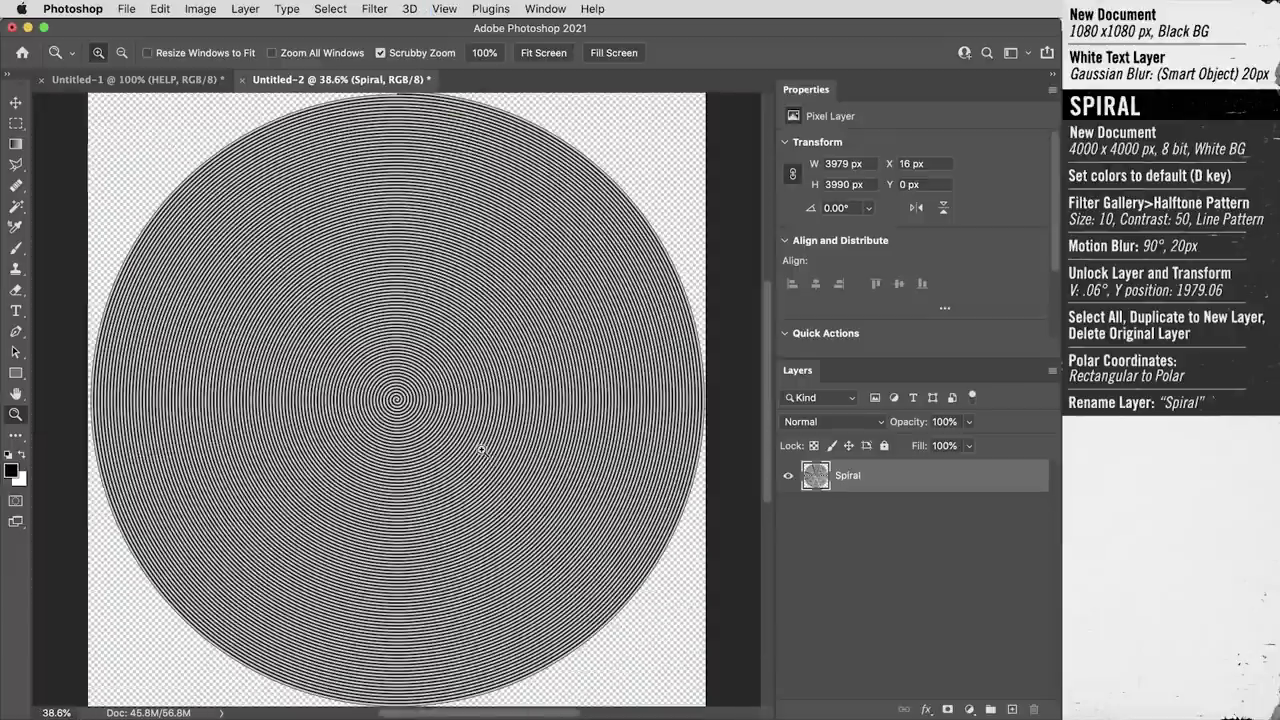
pyautogui.press('super+minus')
pyautogui.press('v')
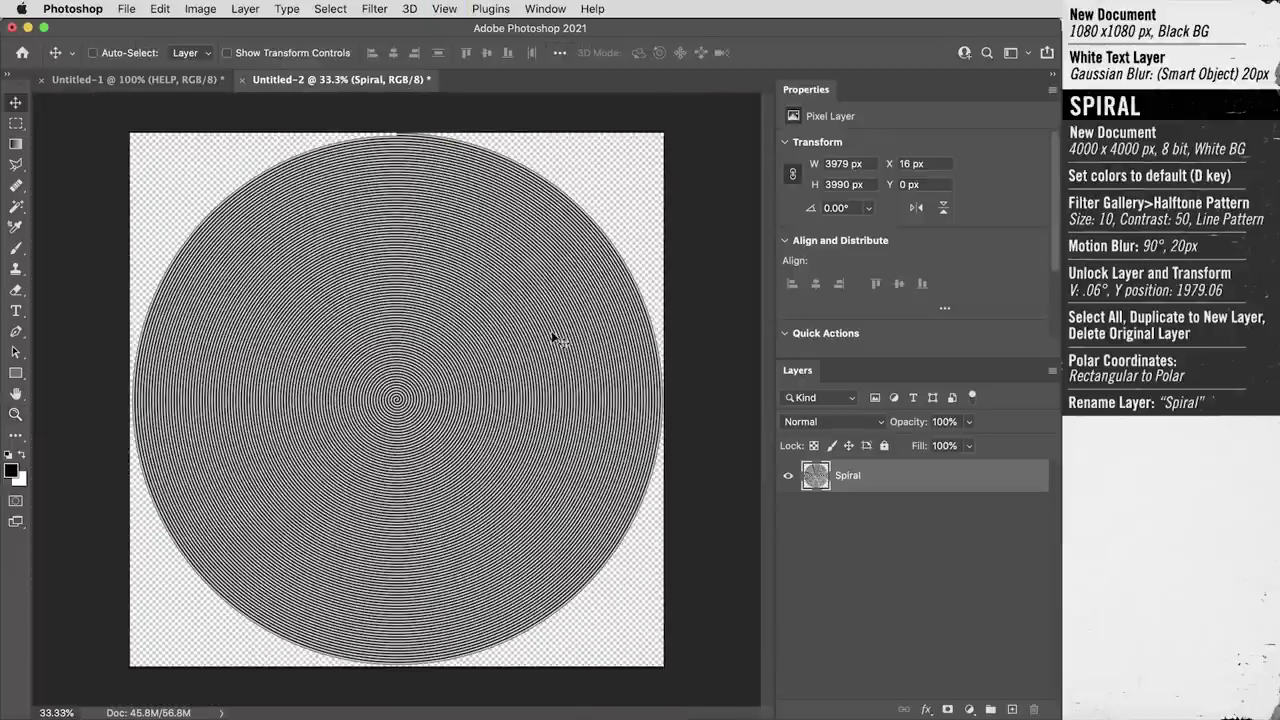
# Fill the layer with White in Behind mode so the corners become white
pyautogui.click(163, 10)
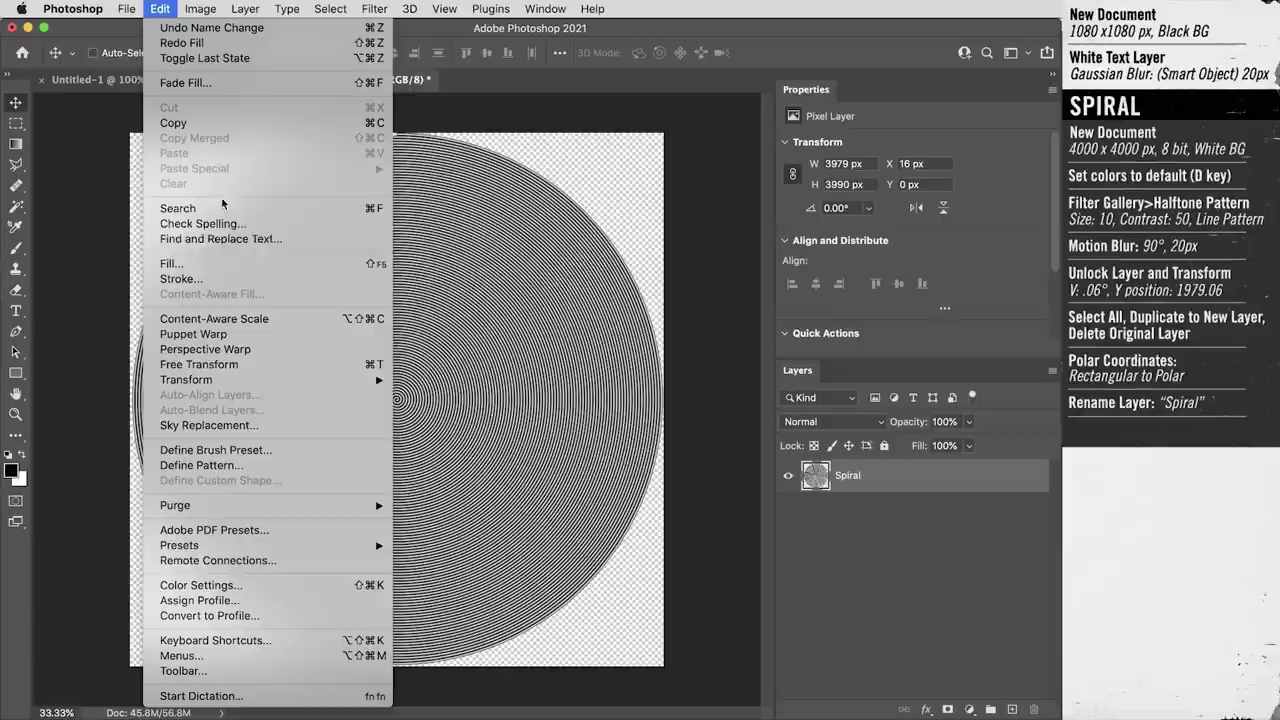
pyautogui.click(231, 266)
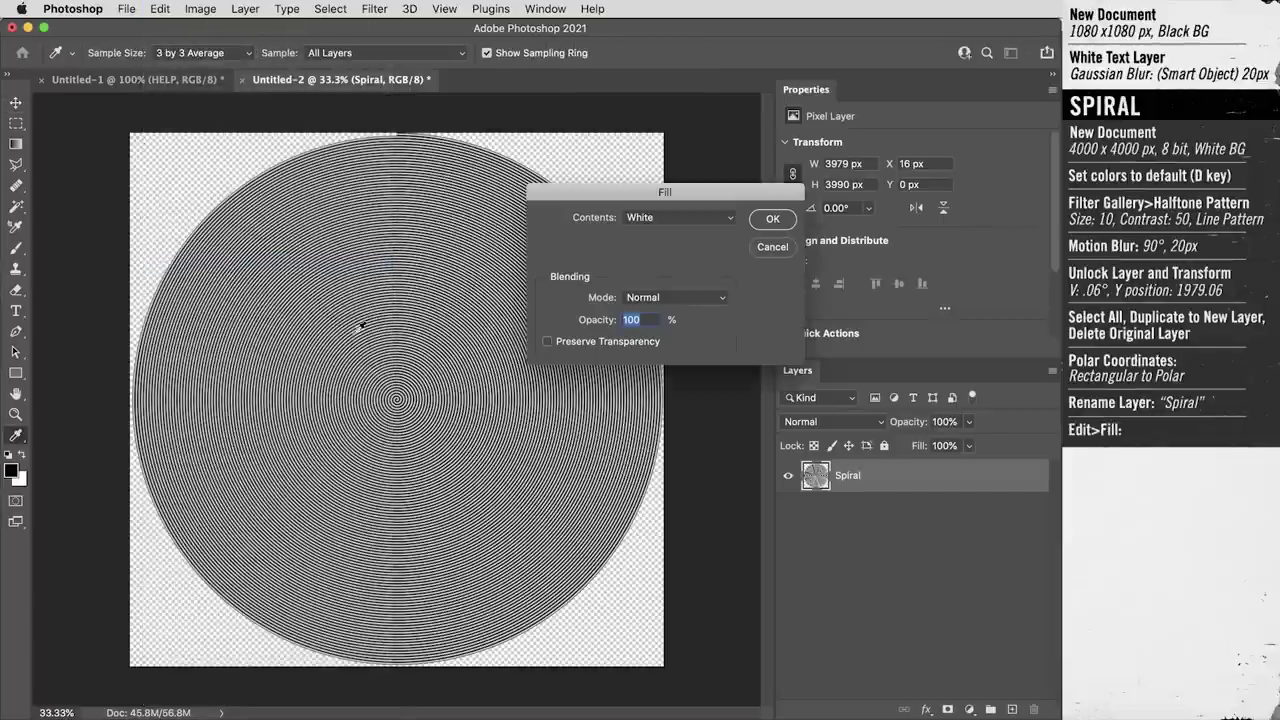
pyautogui.click(686, 299)
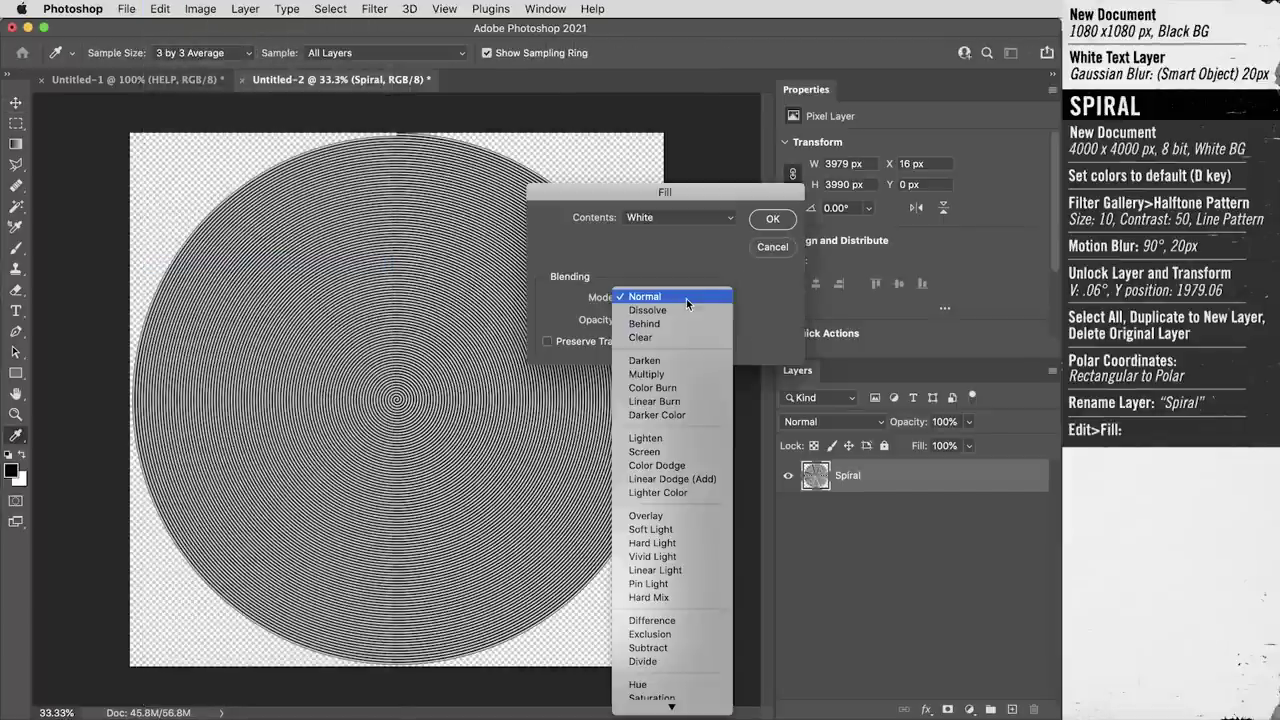
pyautogui.click(683, 327)
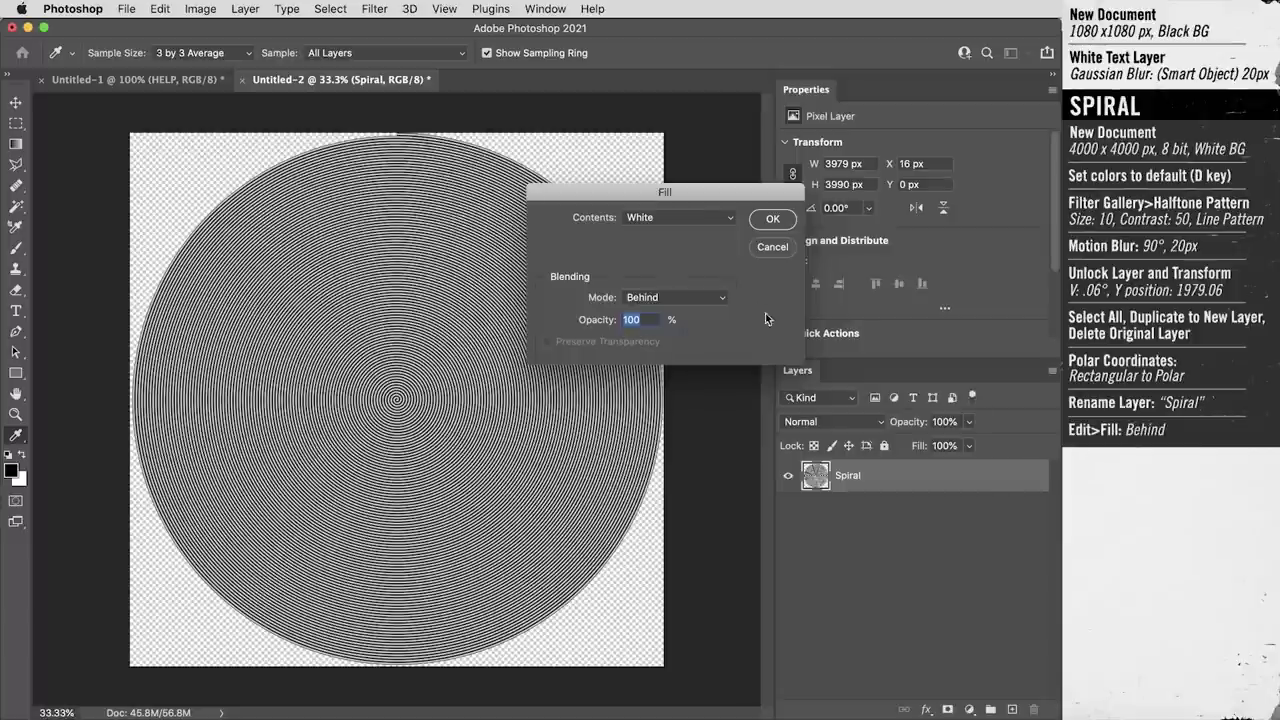
pyautogui.click(773, 220)
pyautogui.press('v')
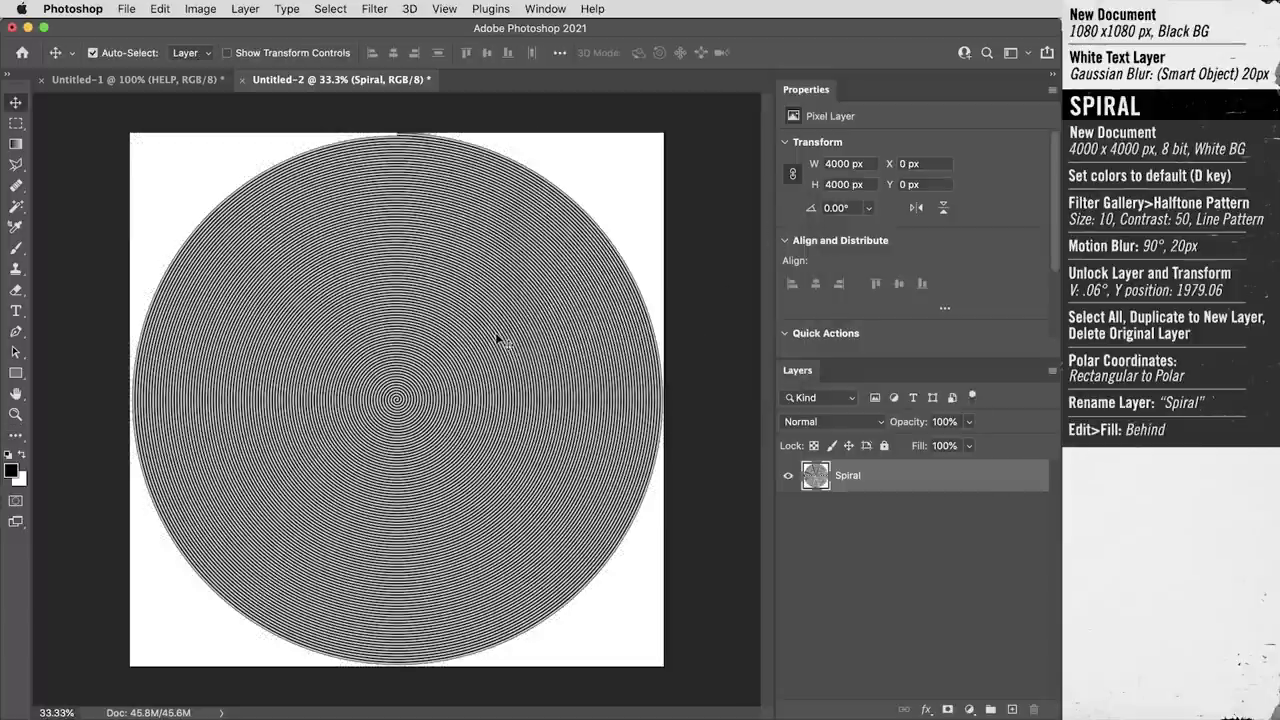
pyautogui.press('super+t')
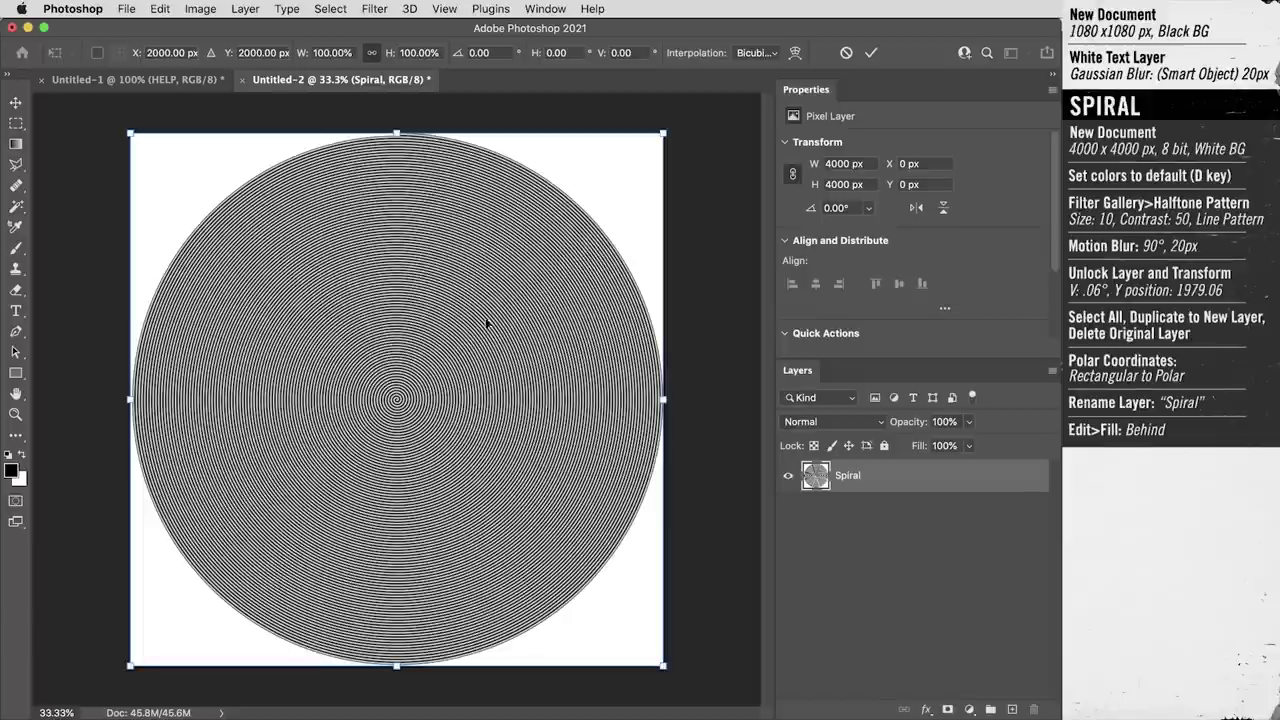
pyautogui.press('Return')
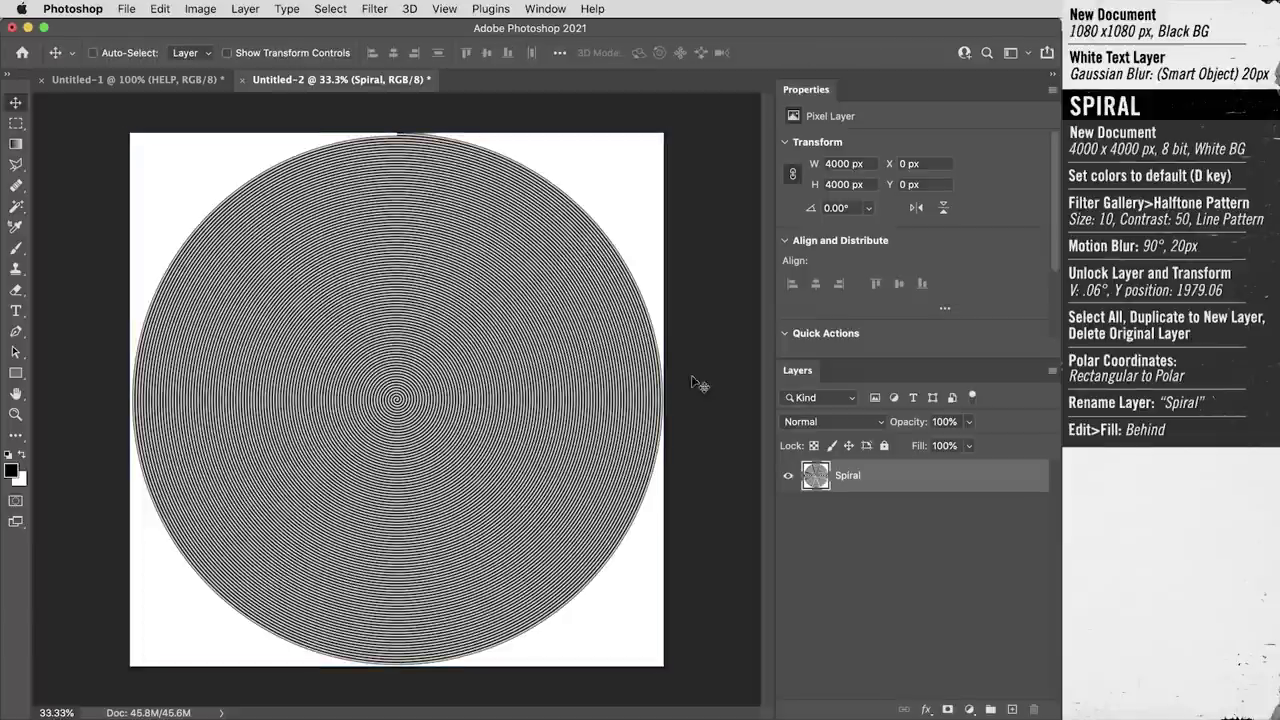
# Copy the Spiral layer into the HELP document, set it to Hard Mix, and re-centre it
pyautogui.moveTo(815, 482); pyautogui.dragTo(458, 418)
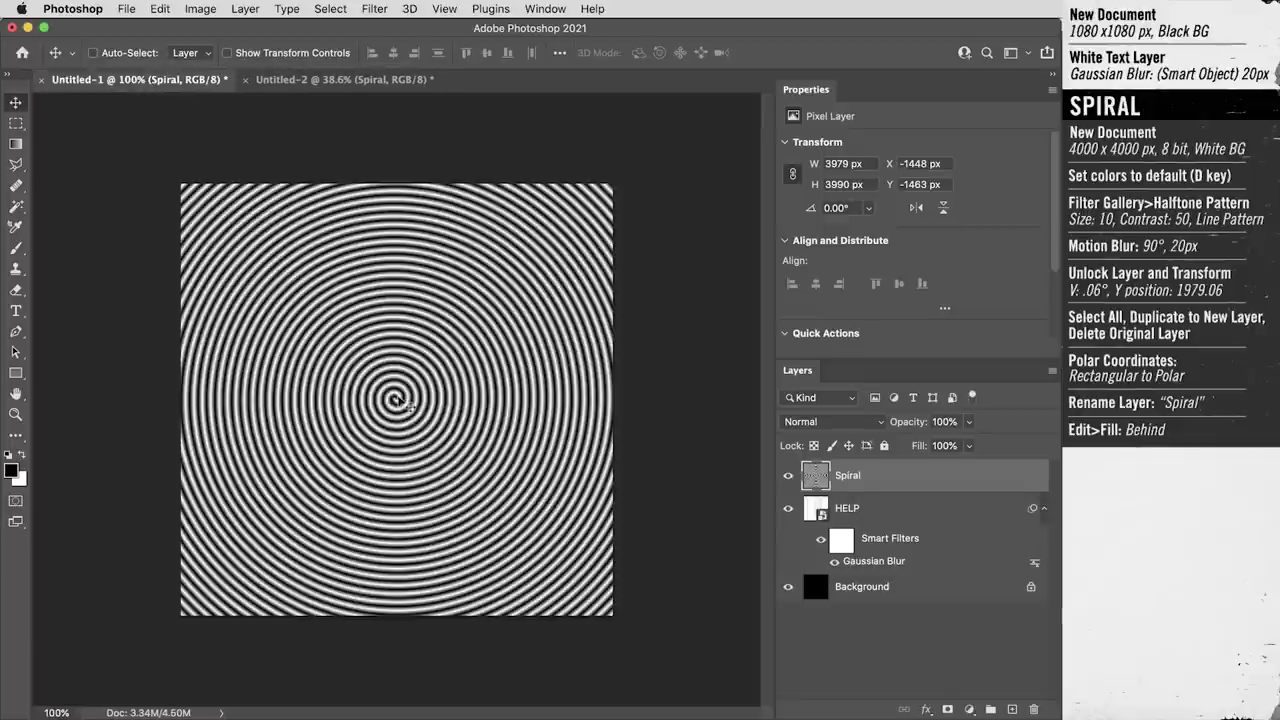
pyautogui.click(803, 422)
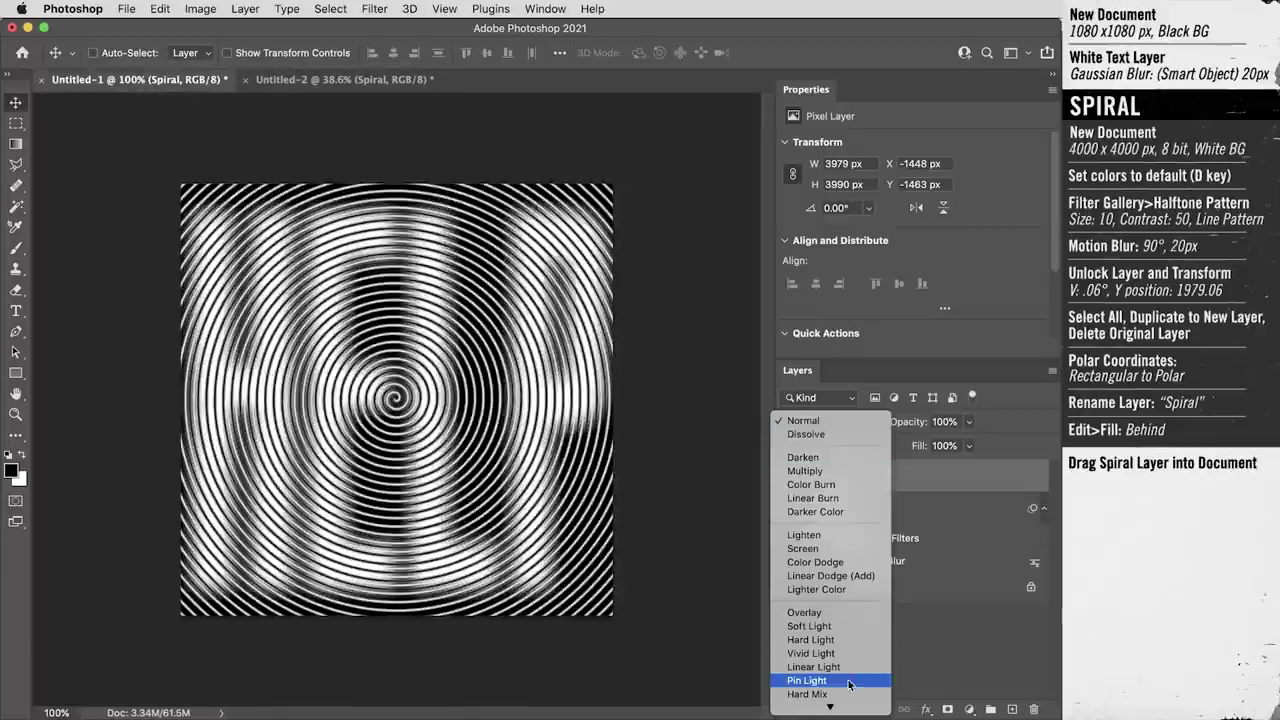
pyautogui.click(810, 688)
pyautogui.moveTo(448, 448); pyautogui.dragTo(457, 413)
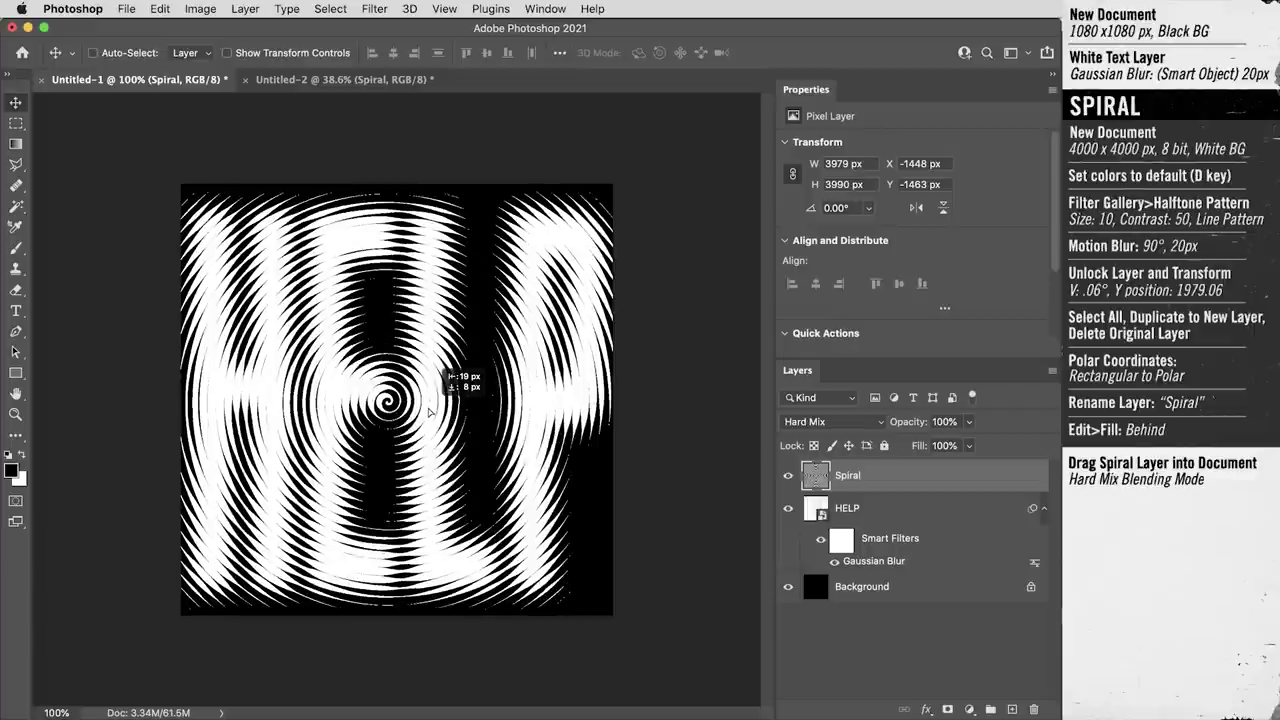
pyautogui.press('super+plus')
pyautogui.press('super+plus')
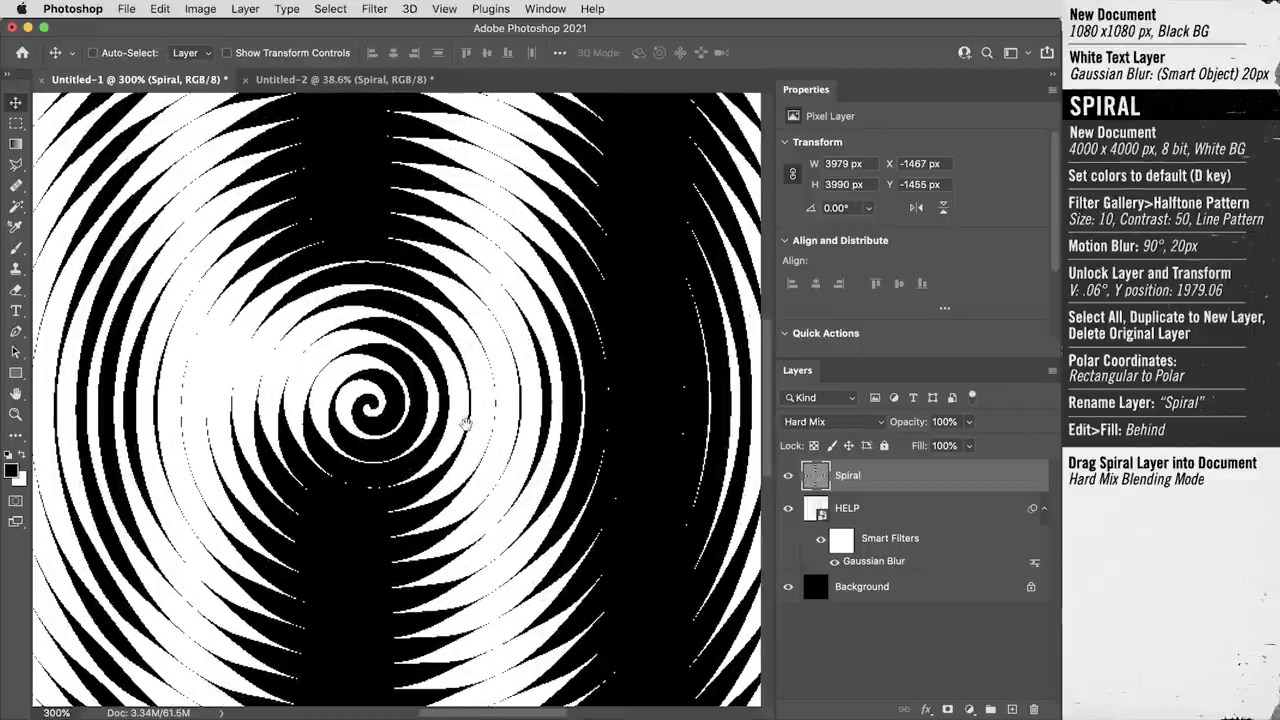
pyautogui.moveTo(466, 424); pyautogui.dragTo(503, 398)
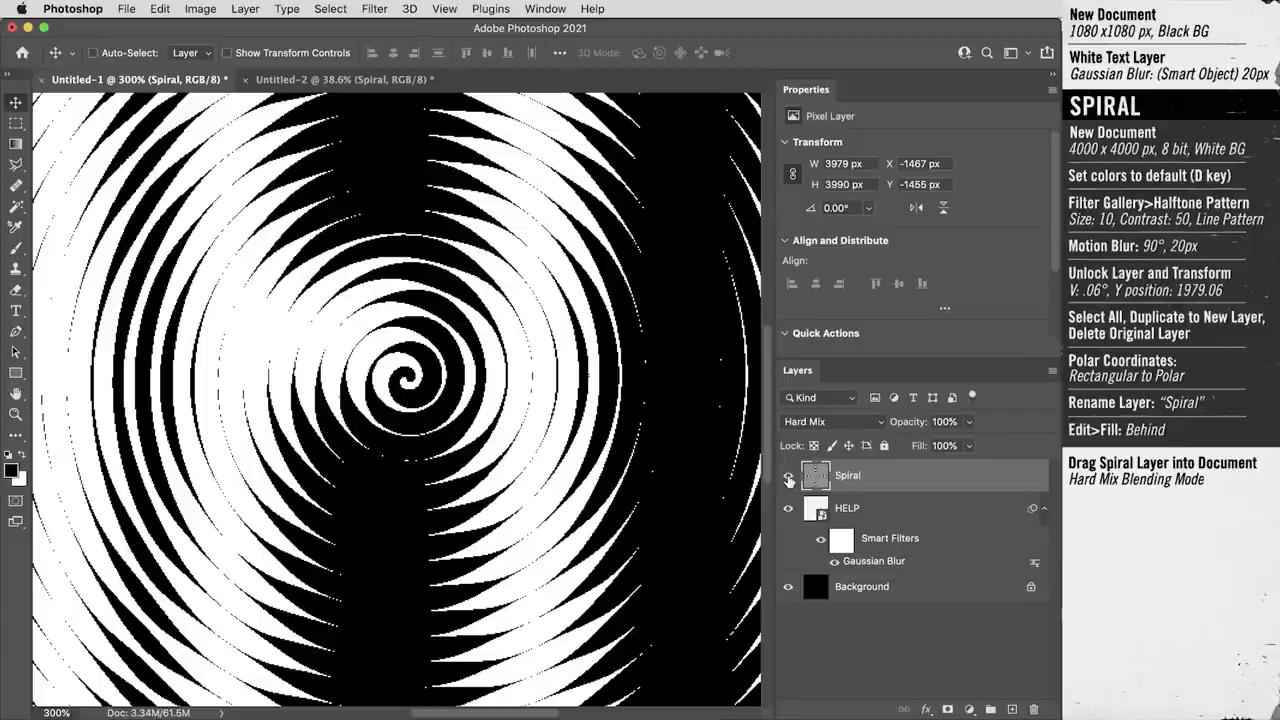
# Set the Spiral layer's fill to 90% and compare it against the plain HELP text
pyautogui.click(788, 478)
pyautogui.click(788, 479)
pyautogui.click(788, 479)
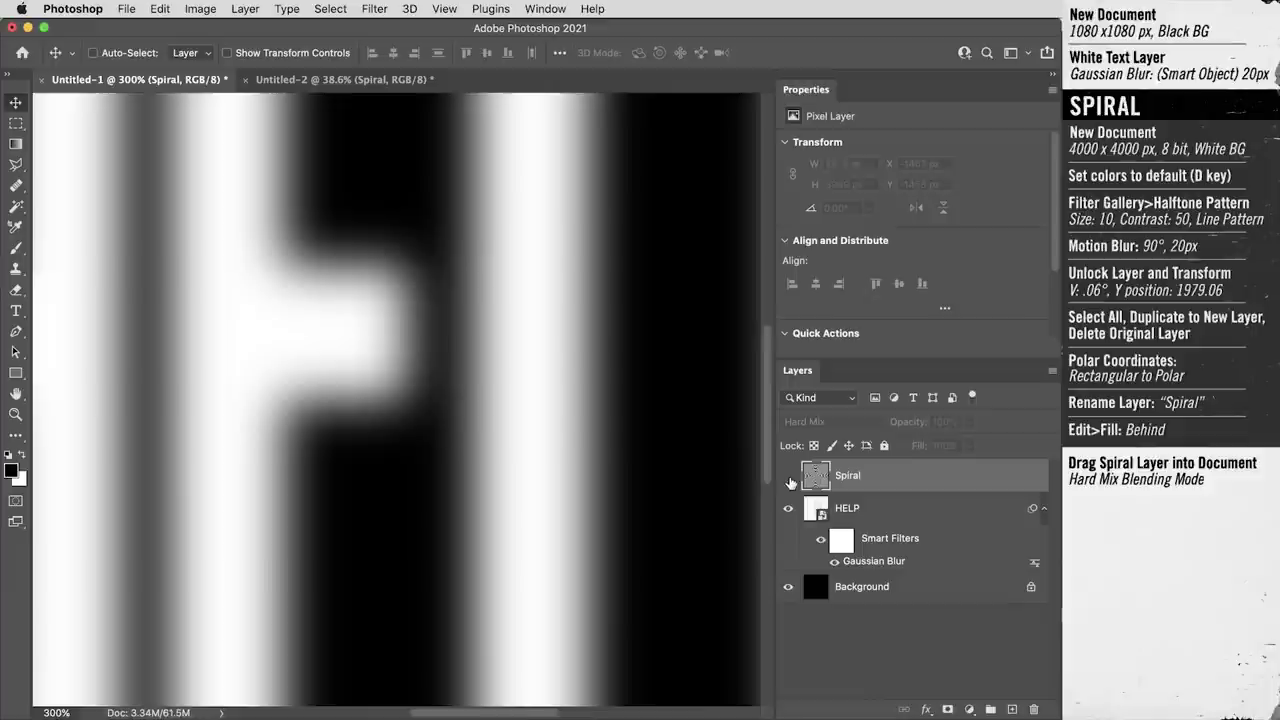
pyautogui.click(787, 478)
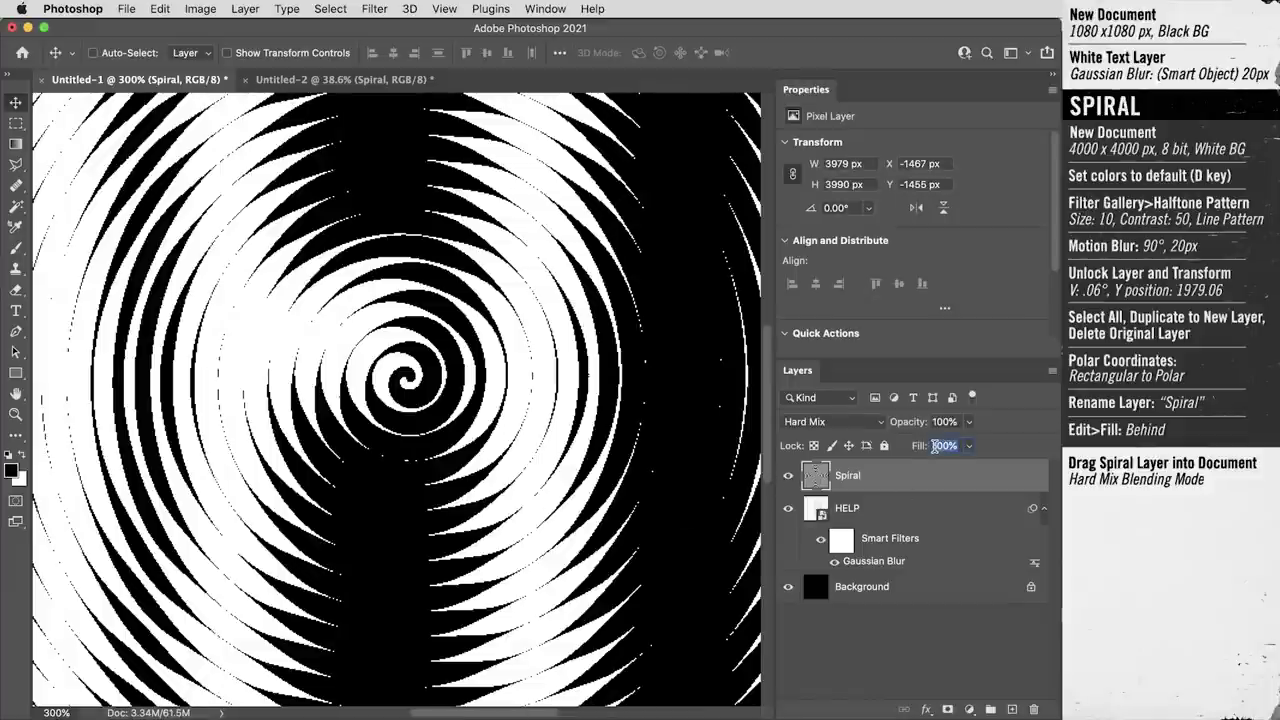
pyautogui.write('90')
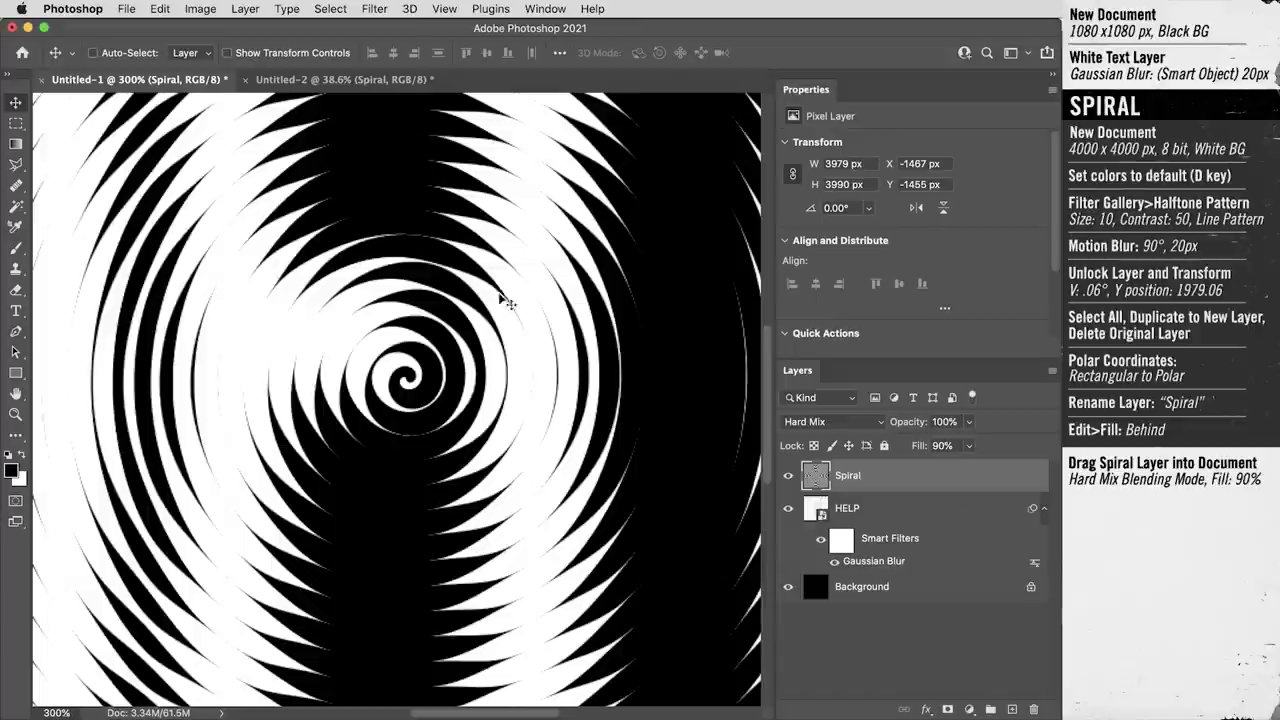
pyautogui.press('super+1')
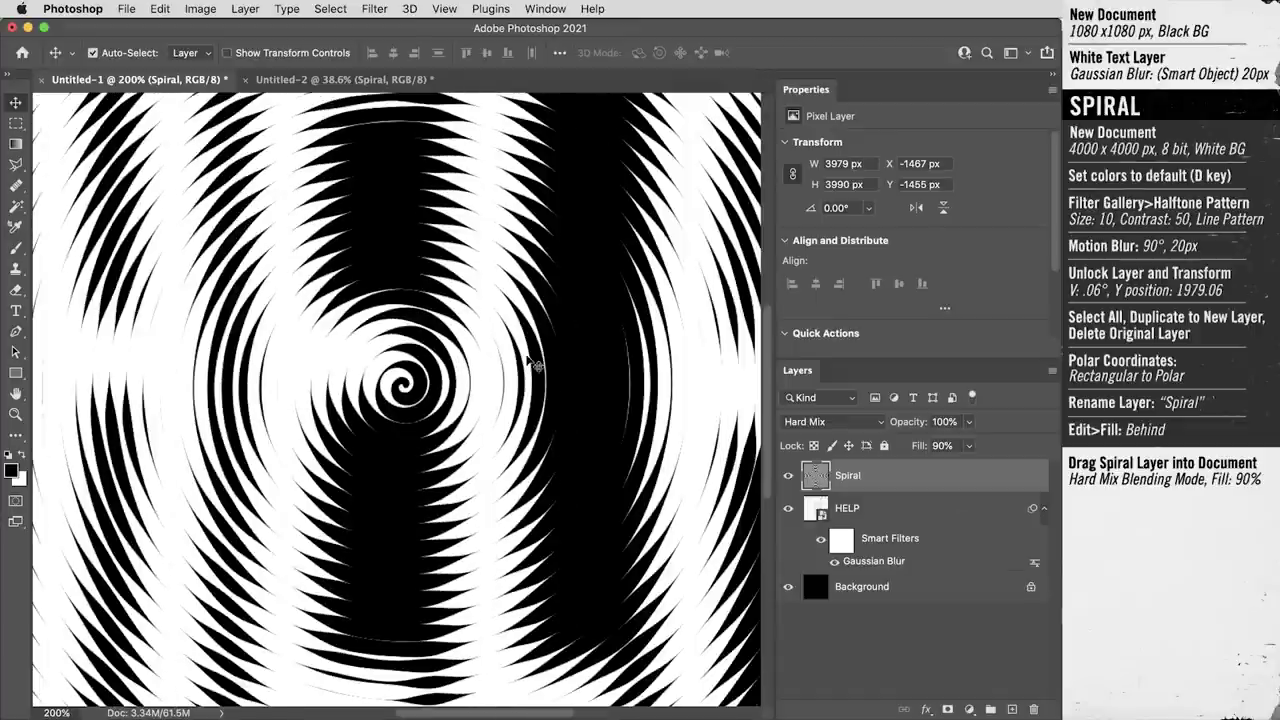
pyautogui.scroll(3, 530, 365)
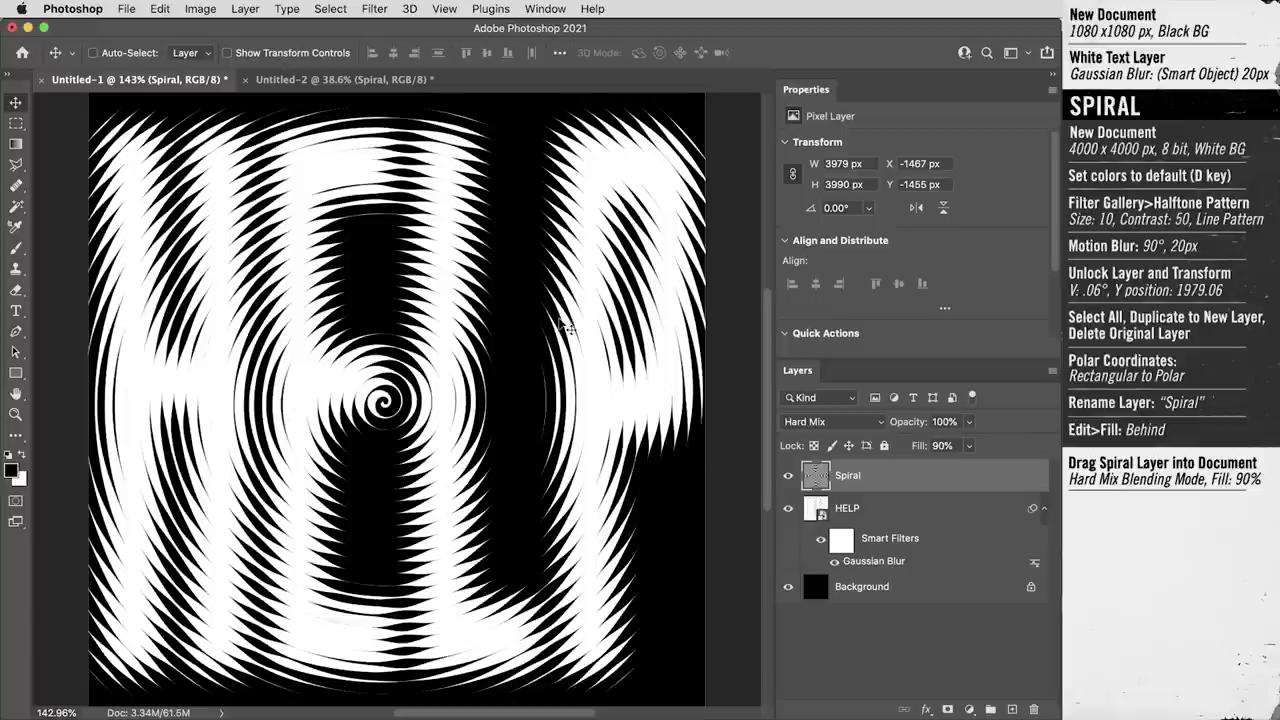
pyautogui.click(789, 476)
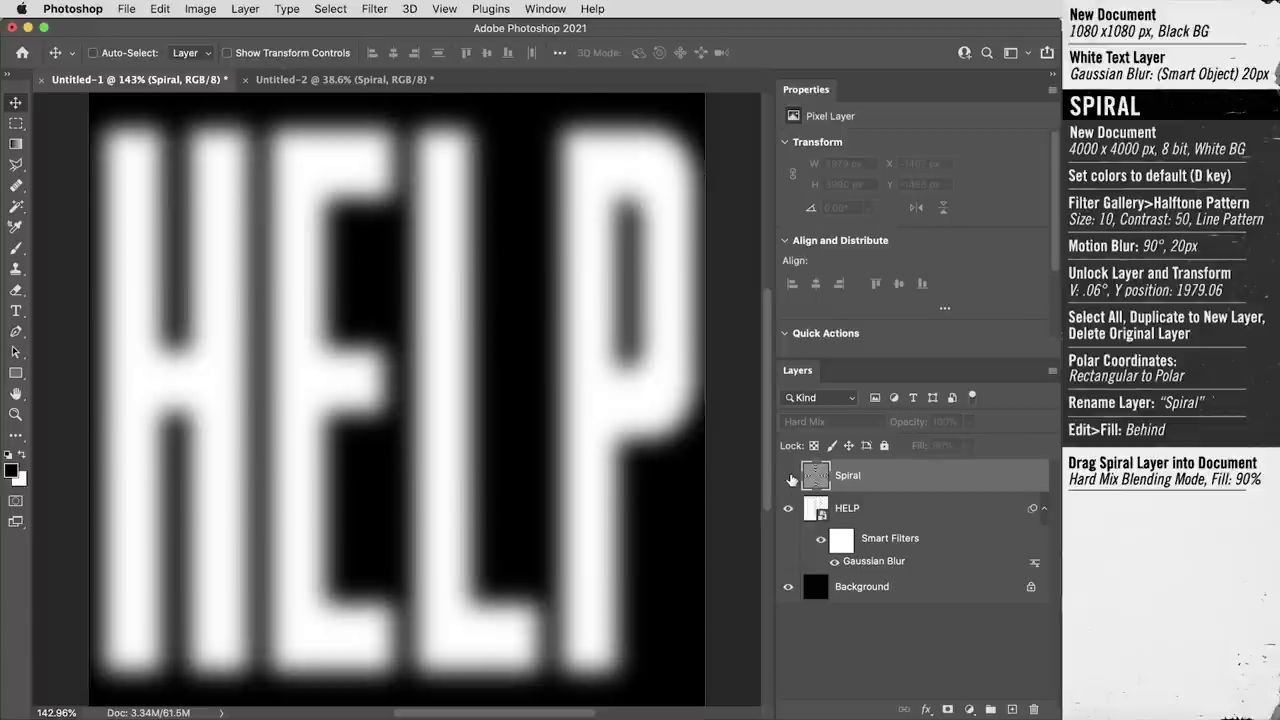
pyautogui.click(789, 476)
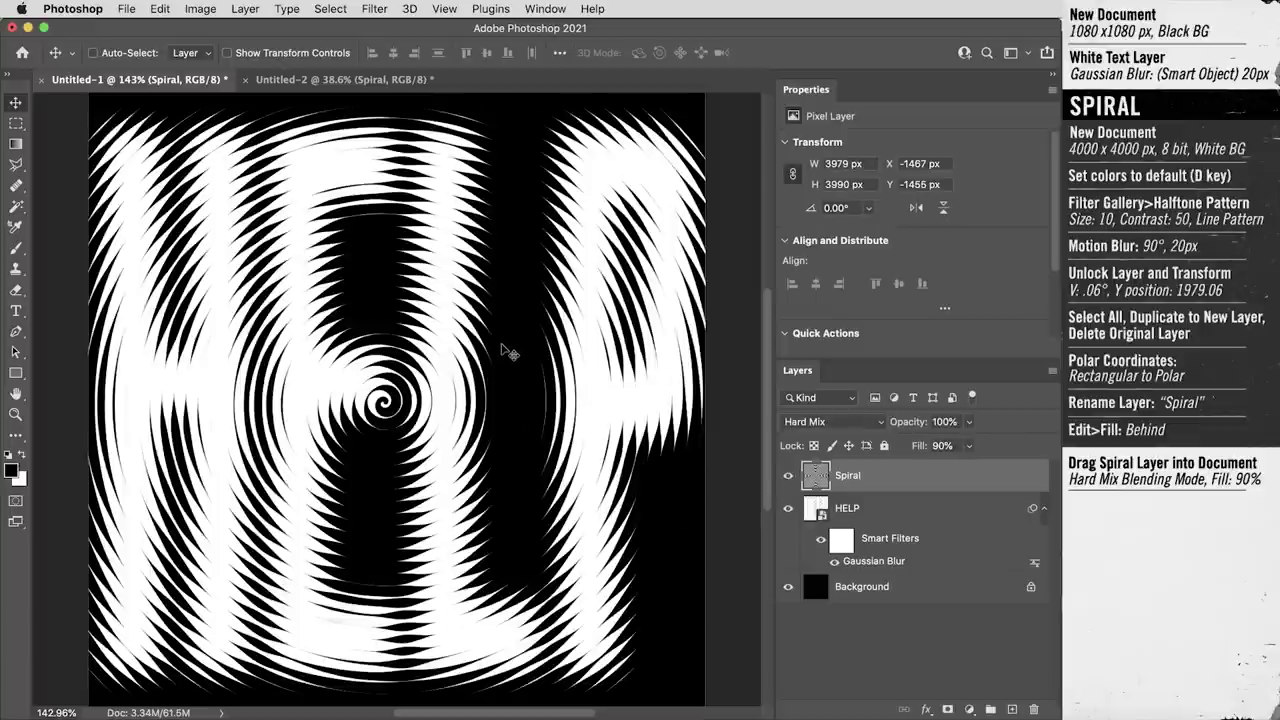
# Add a black-to-white radial Gradient Fill layer above HELP at 50% opacity
pyautogui.click(972, 514)
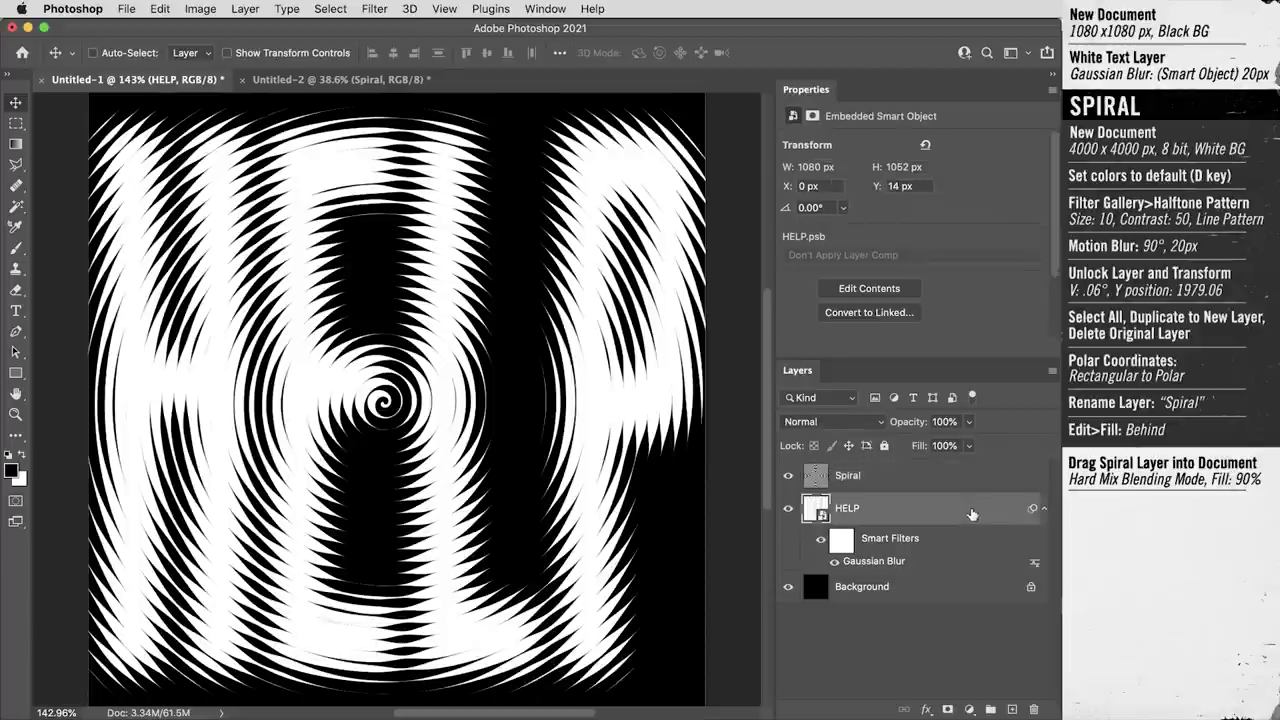
pyautogui.click(969, 709)
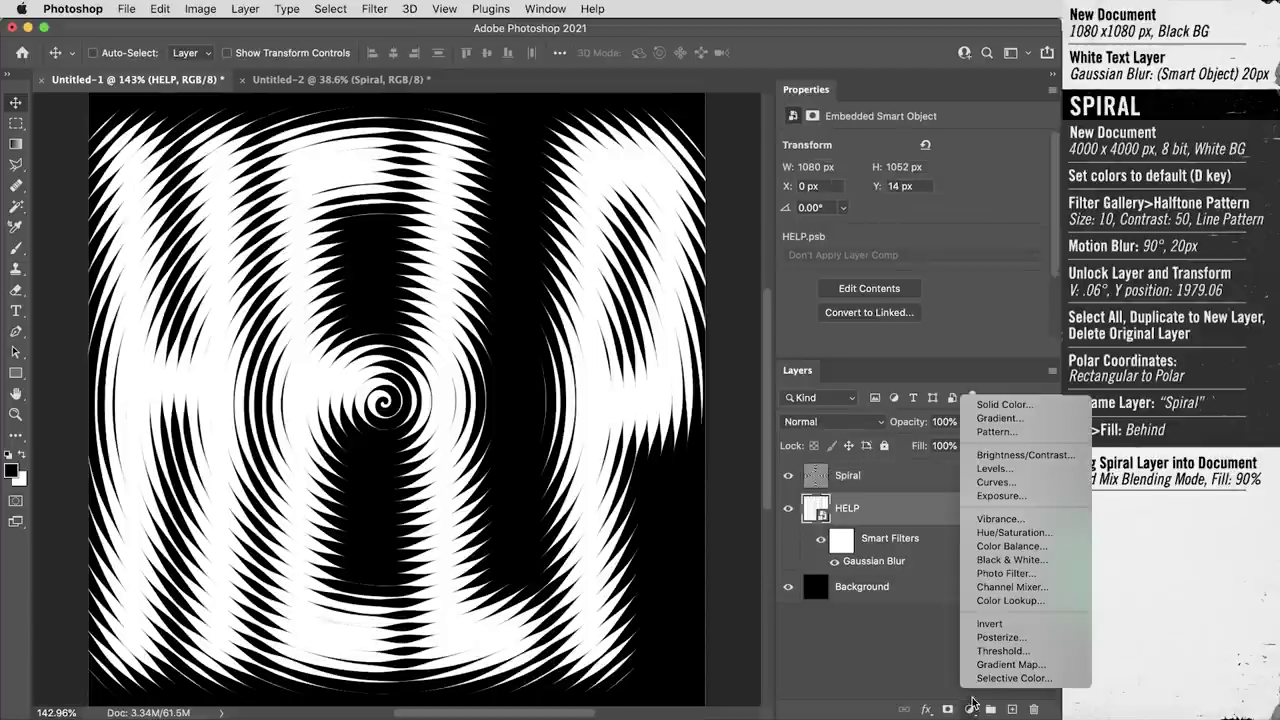
pyautogui.click(992, 419)
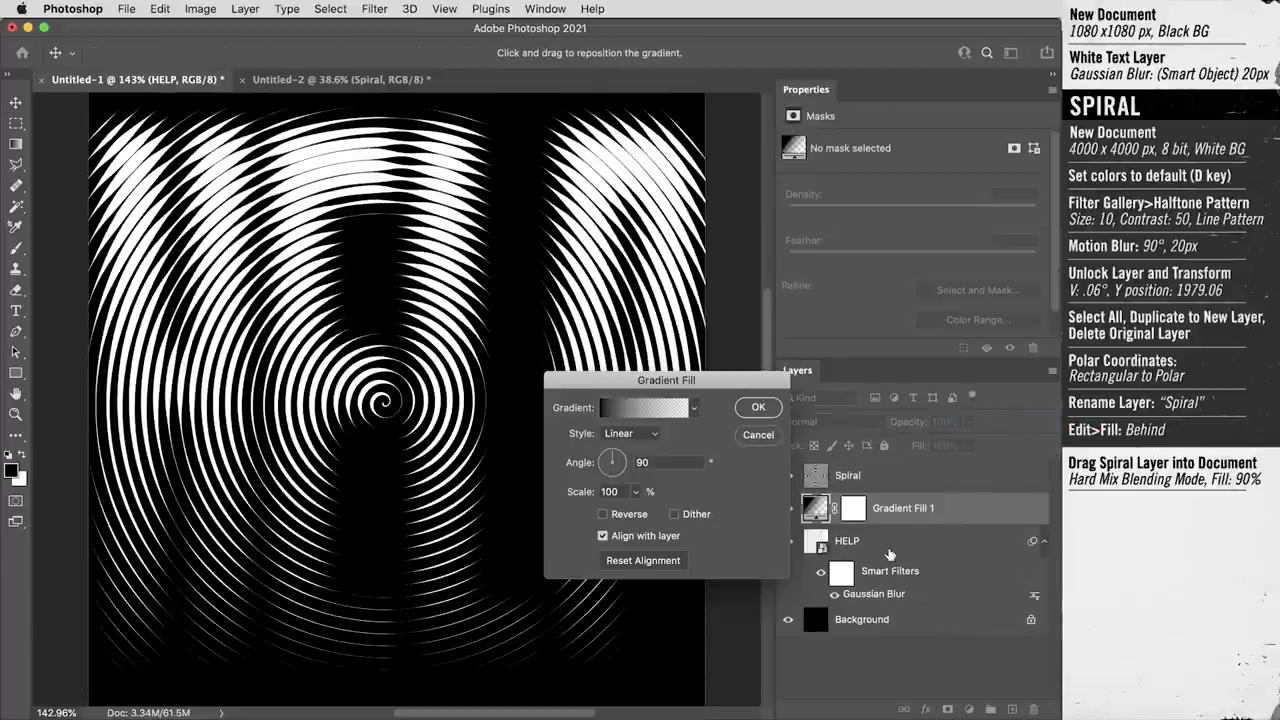
pyautogui.click(693, 409)
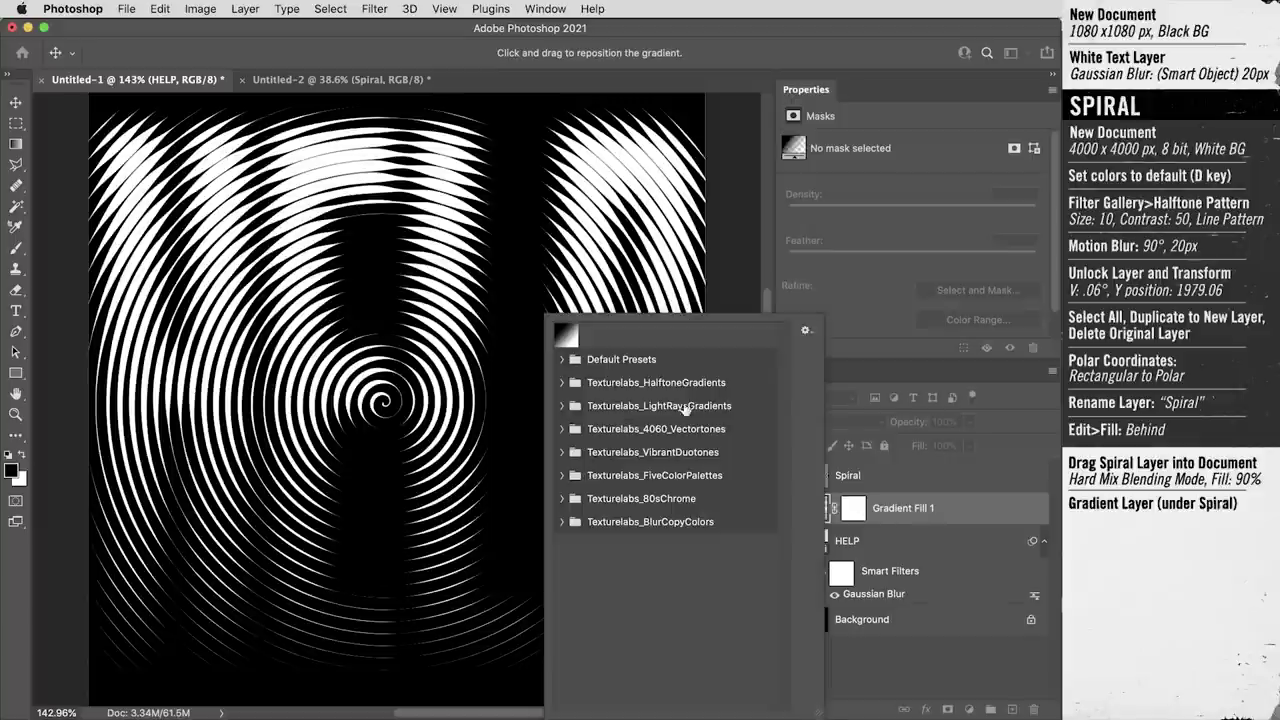
pyautogui.click(567, 337)
pyautogui.press('Return')
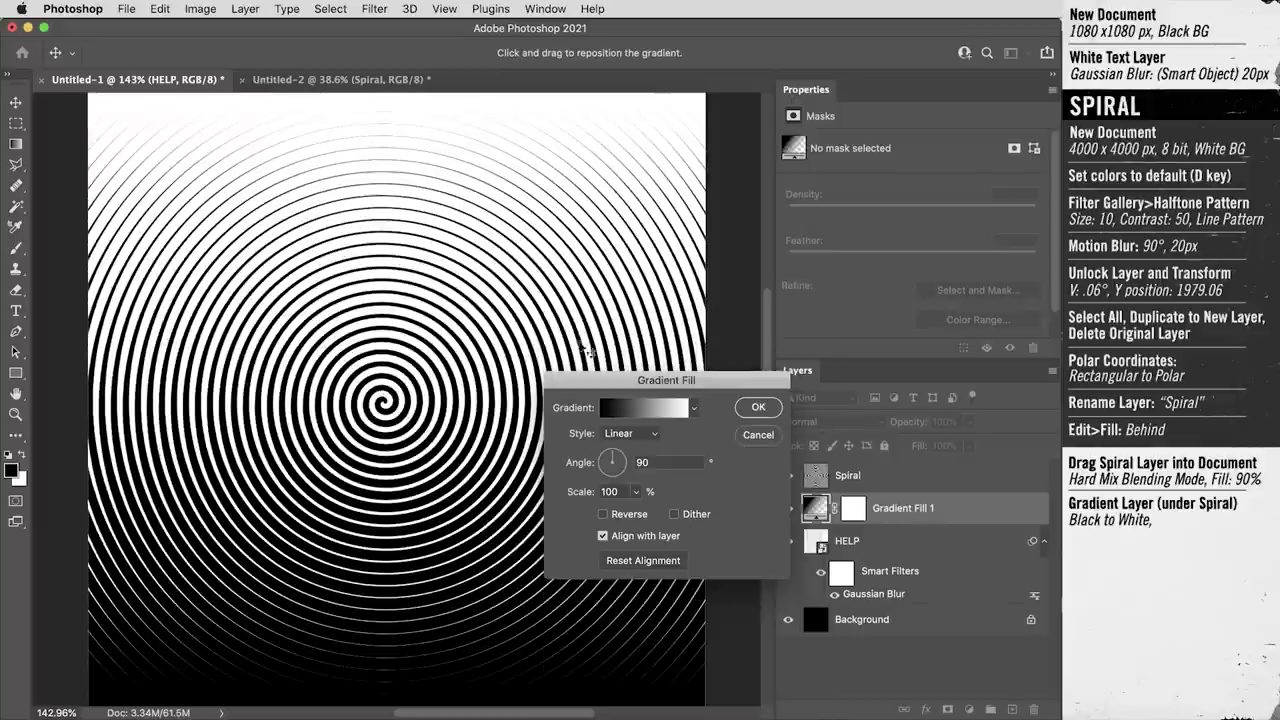
pyautogui.click(640, 433)
pyautogui.click(625, 448)
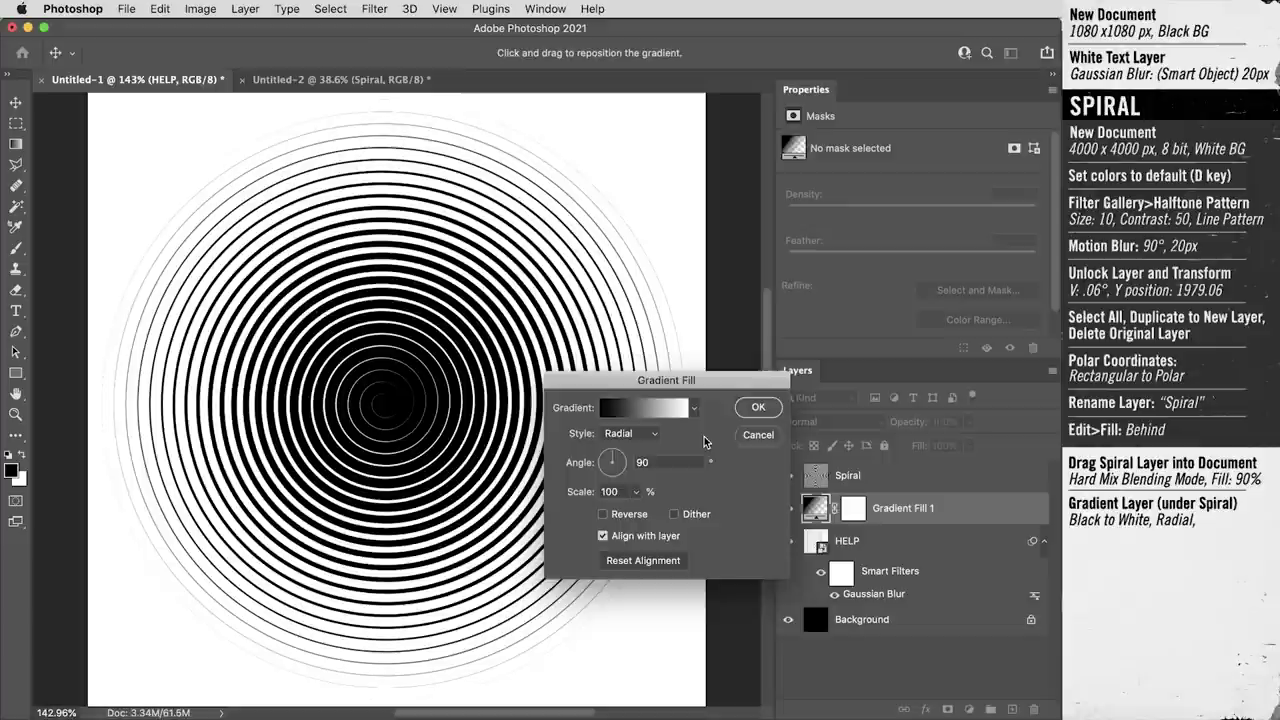
pyautogui.press('Return')
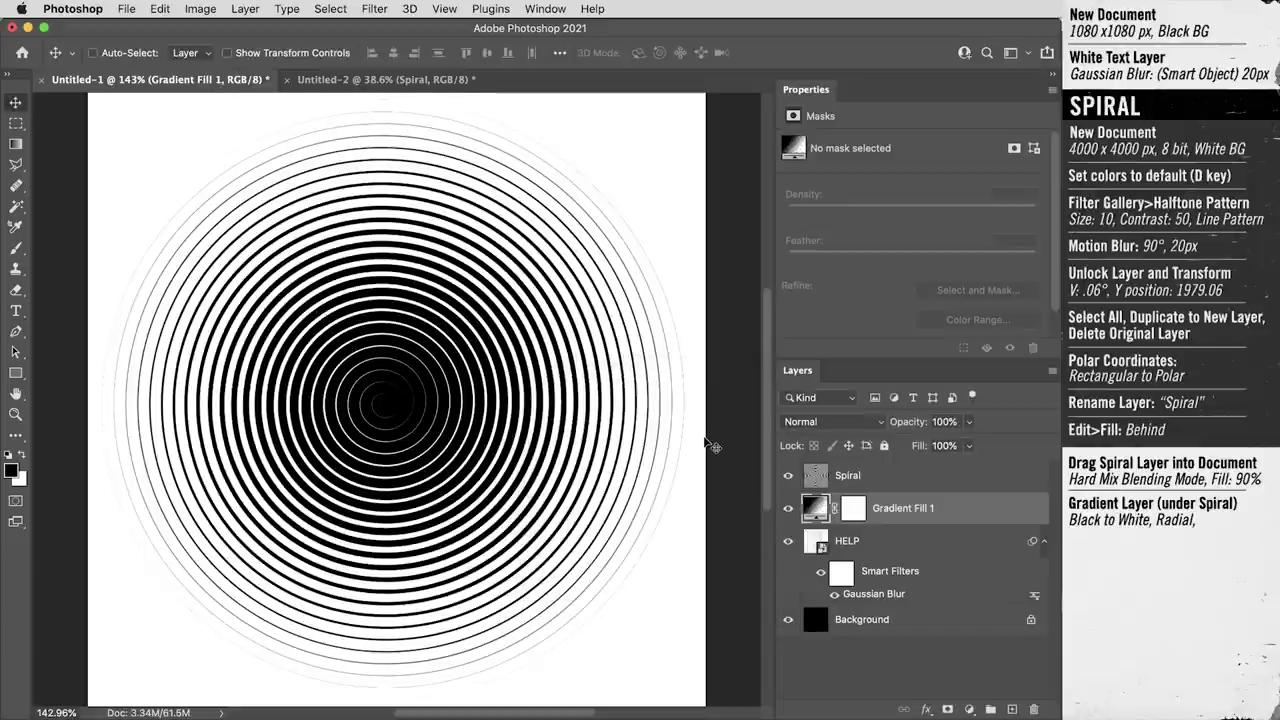
pyautogui.click(969, 422)
pyautogui.moveTo(970, 445); pyautogui.dragTo(932, 446)
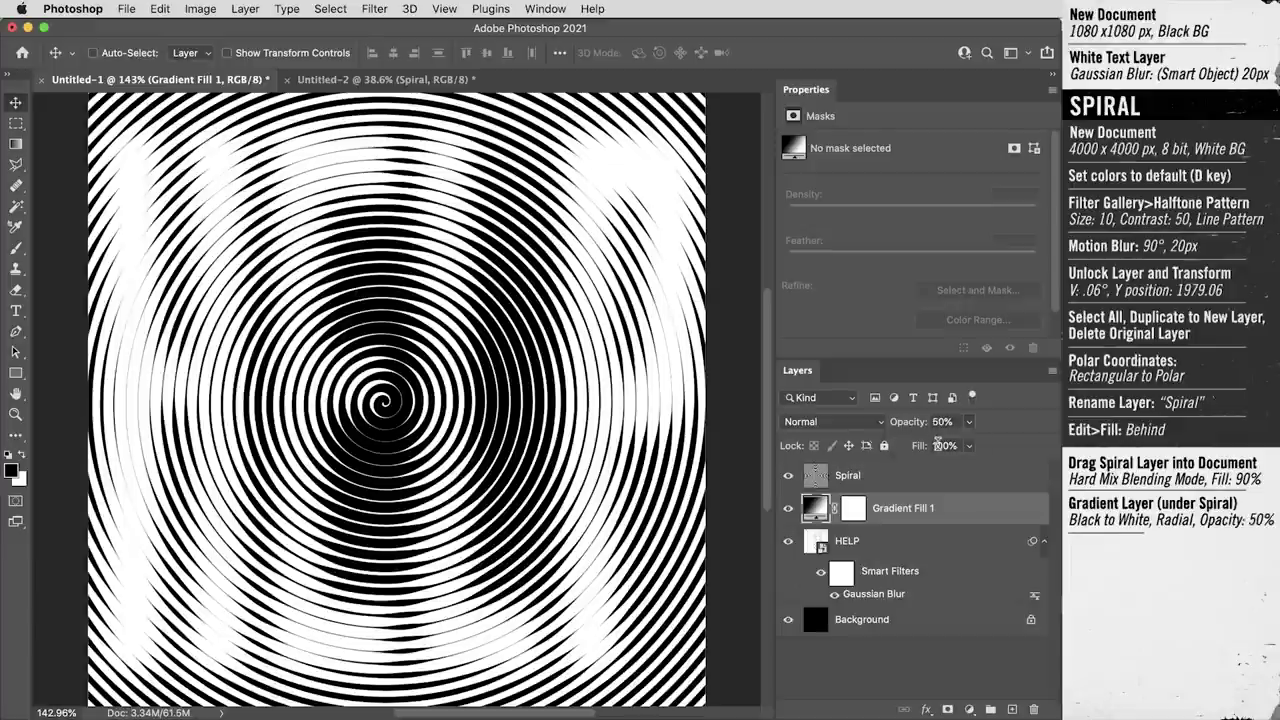
# Add a Levels adjustment layer above the gradient with output levels 20 and 240
pyautogui.click(970, 709)
pyautogui.click(997, 476)
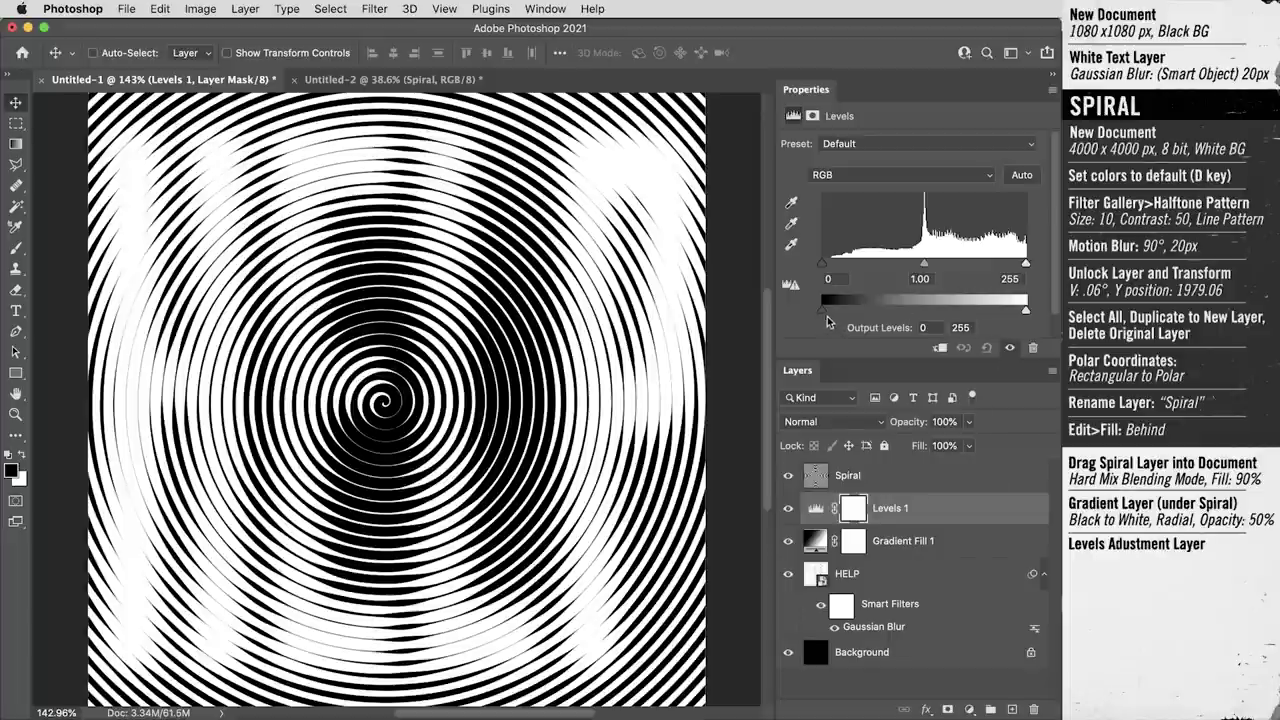
pyautogui.moveTo(823, 313); pyautogui.dragTo(850, 313)
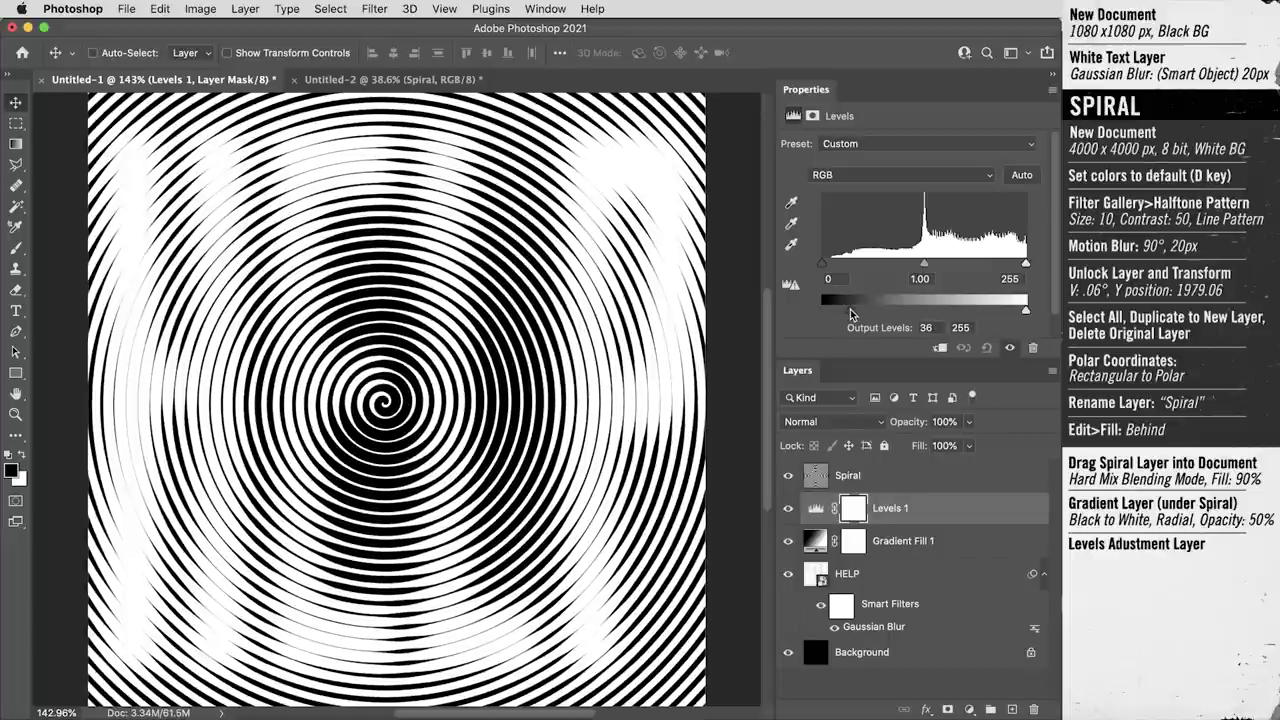
pyautogui.moveTo(1024, 314); pyautogui.dragTo(1002, 314)
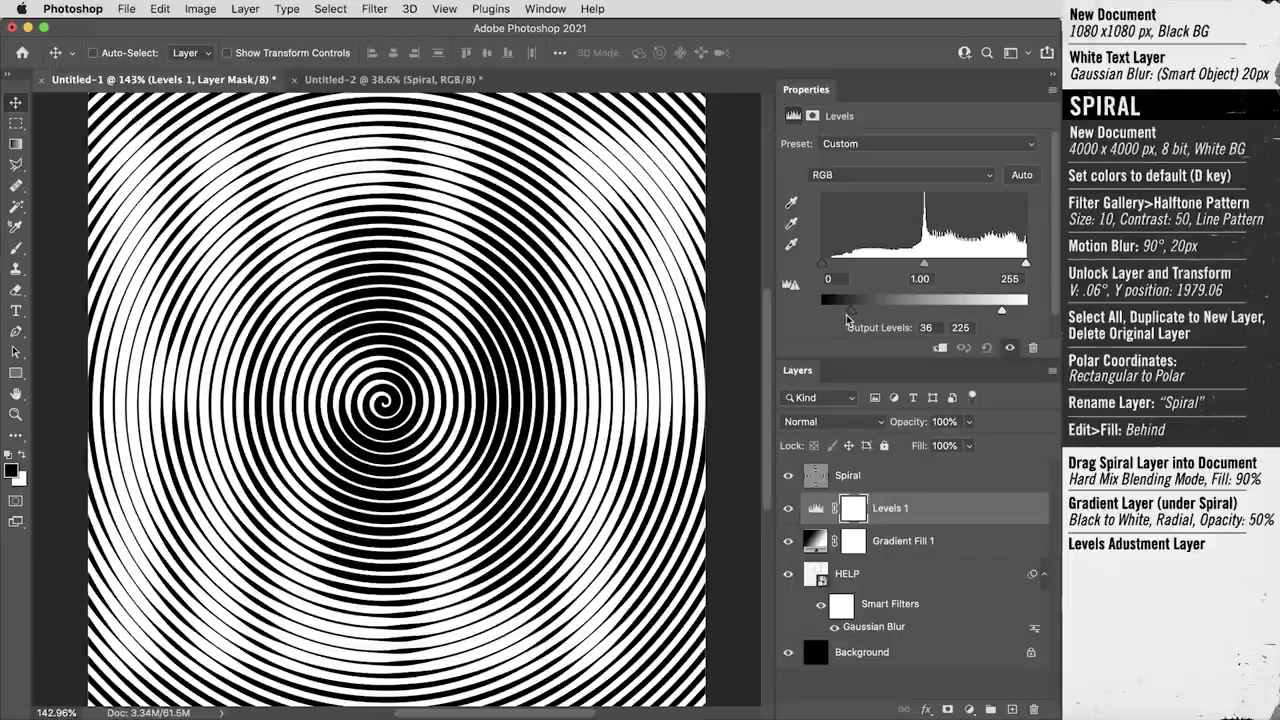
pyautogui.moveTo(848, 314); pyautogui.dragTo(910, 313)
pyautogui.moveTo(1002, 313)
pyautogui.mouseDown()
pyautogui.moveTo(934, 313)
pyautogui.moveTo(1008, 313)
pyautogui.mouseUp()
pyautogui.moveTo(908, 313); pyautogui.dragTo(838, 317)
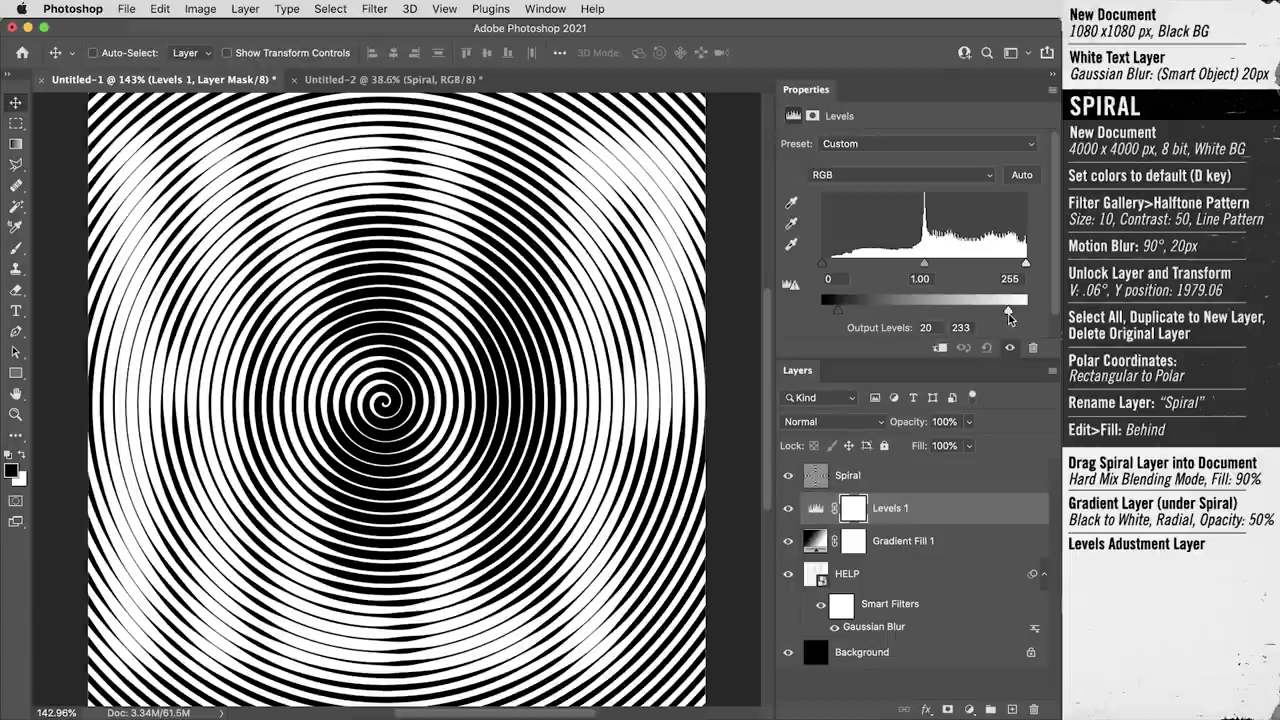
pyautogui.moveTo(1010, 314); pyautogui.dragTo(1013, 316)
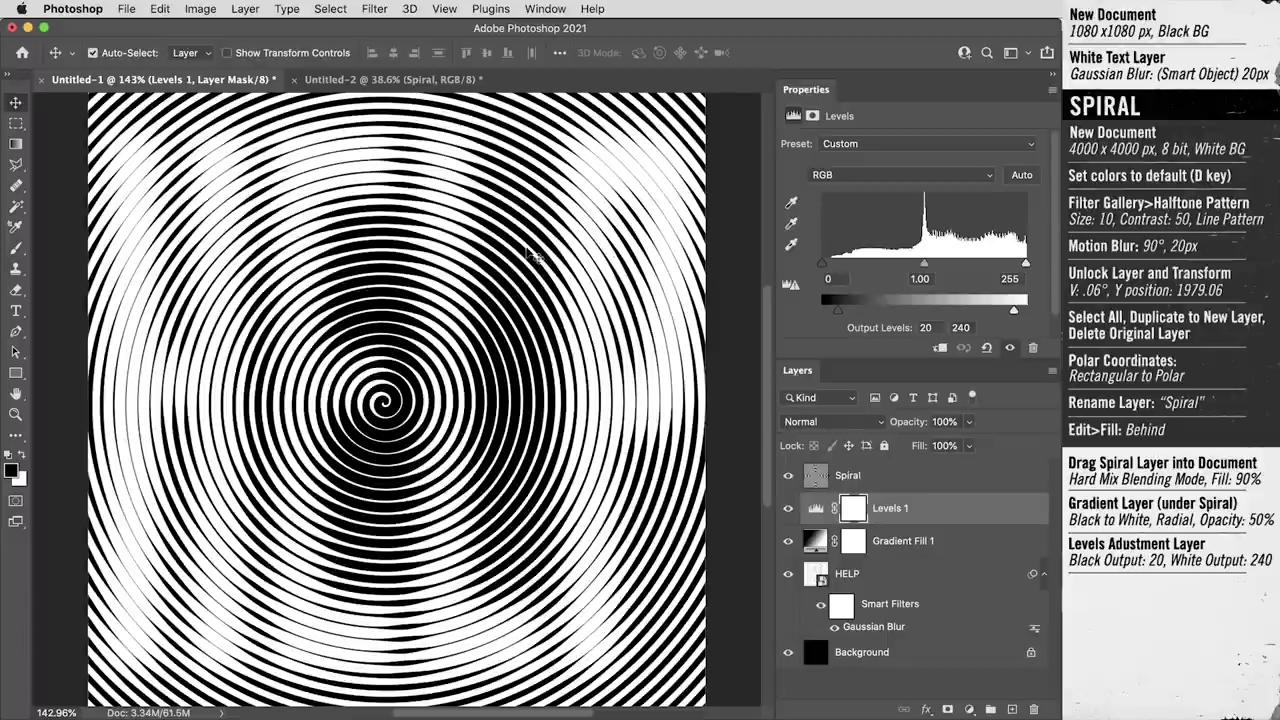
# Place the Texturelabs_Grunge_224XL texture into the document, scaled up to cover the canvas
pyautogui.press('super+Tab')
pyautogui.moveTo(557, 402); pyautogui.dragTo(284, 348)
pyautogui.moveTo(397, 190); pyautogui.dragTo(426, 95)
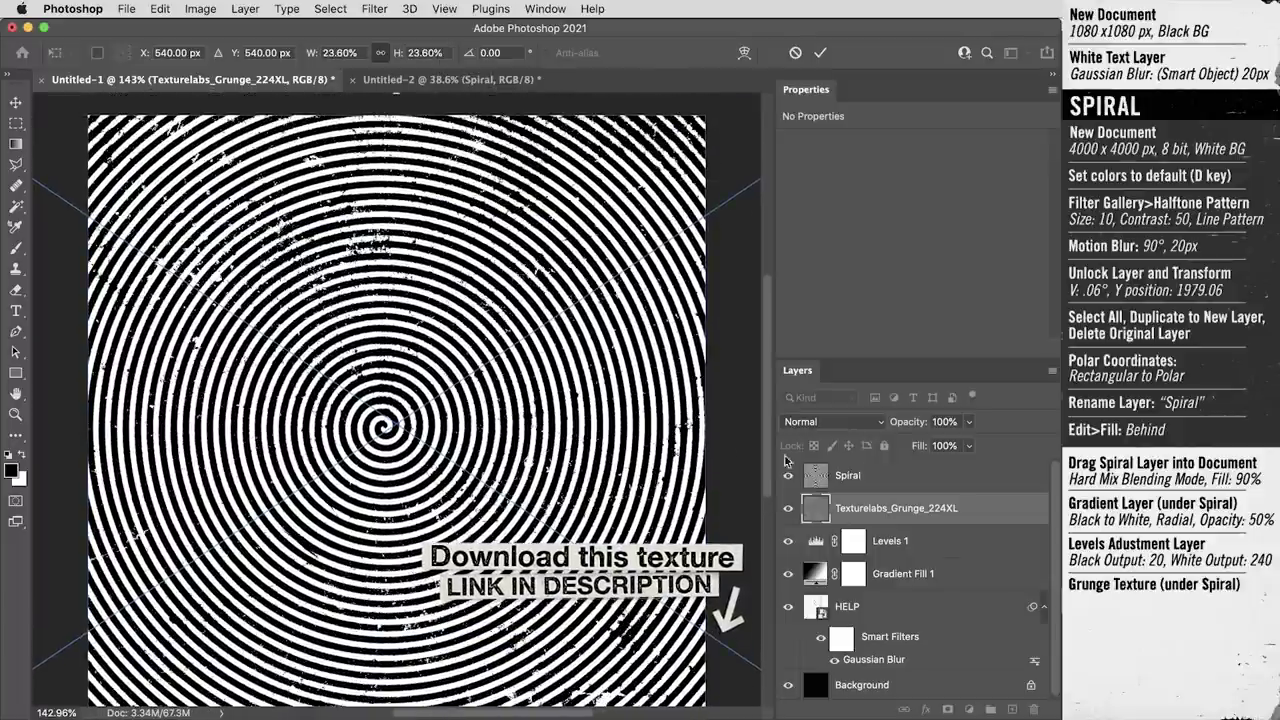
pyautogui.press('Return')
# Set the grunge texture layer's blend mode to Overlay
pyautogui.click(833, 421)
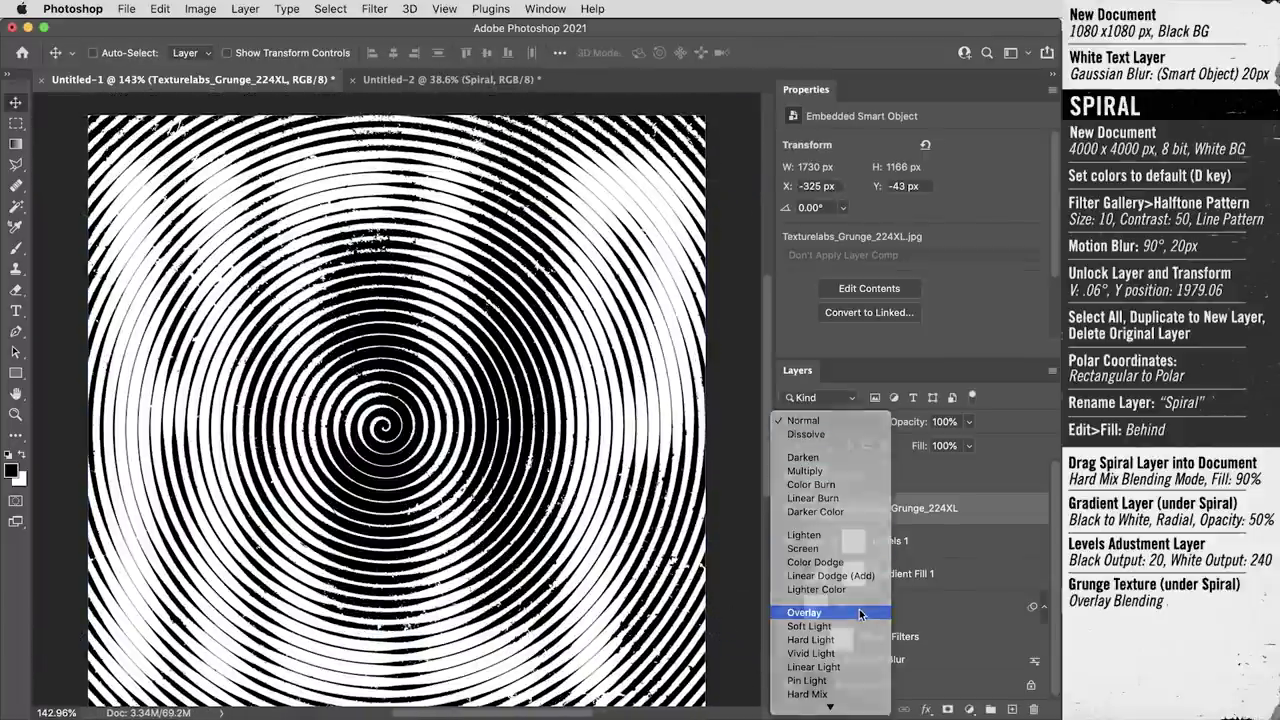
pyautogui.click(806, 612)
pyautogui.click(789, 477)
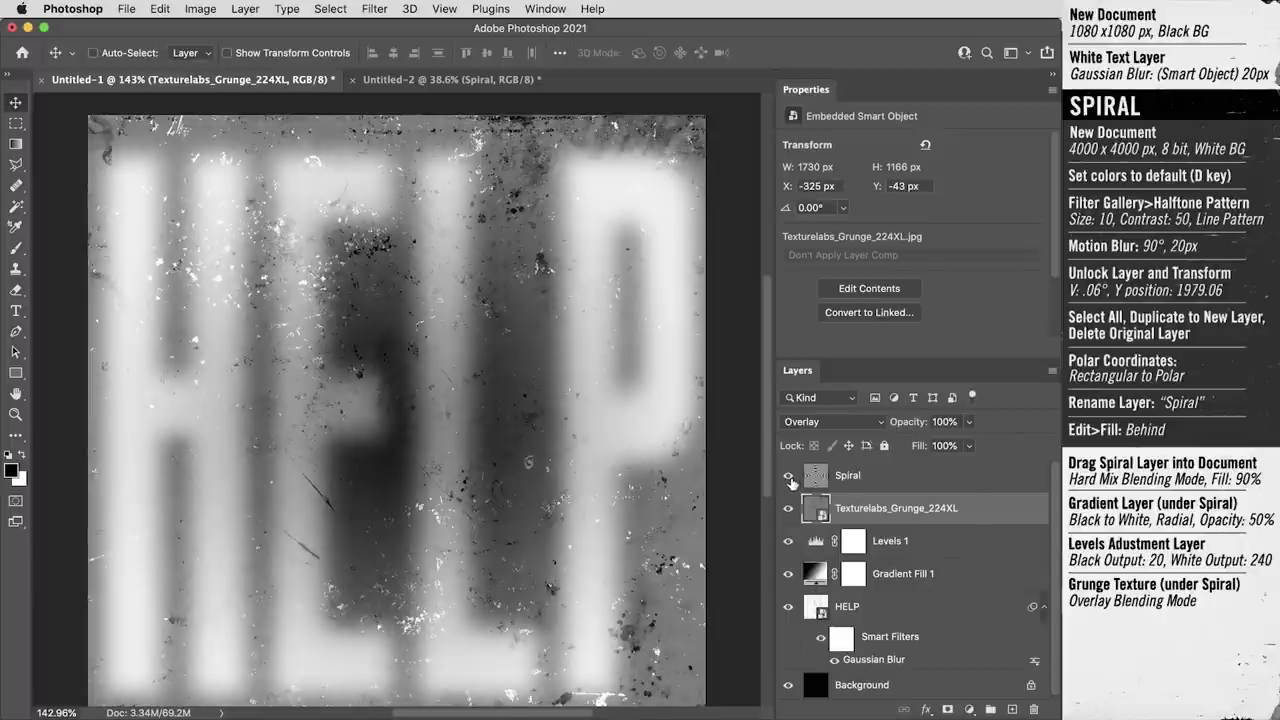
pyautogui.click(789, 477)
pyautogui.hotkey('ctrl', '=')
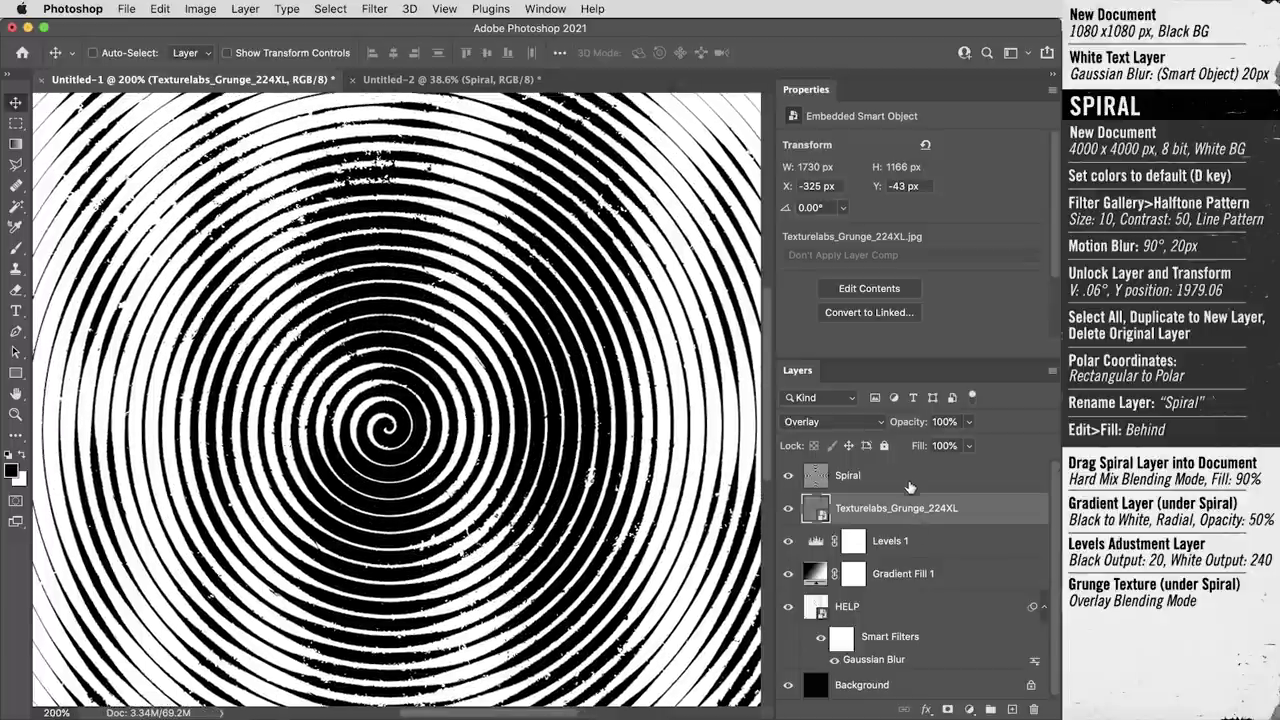
# Apply a 1-pixel Gaussian Blur to the grunge texture and reselect the Spiral layer
pyautogui.click(377, 9)
pyautogui.moveTo(505, 227)
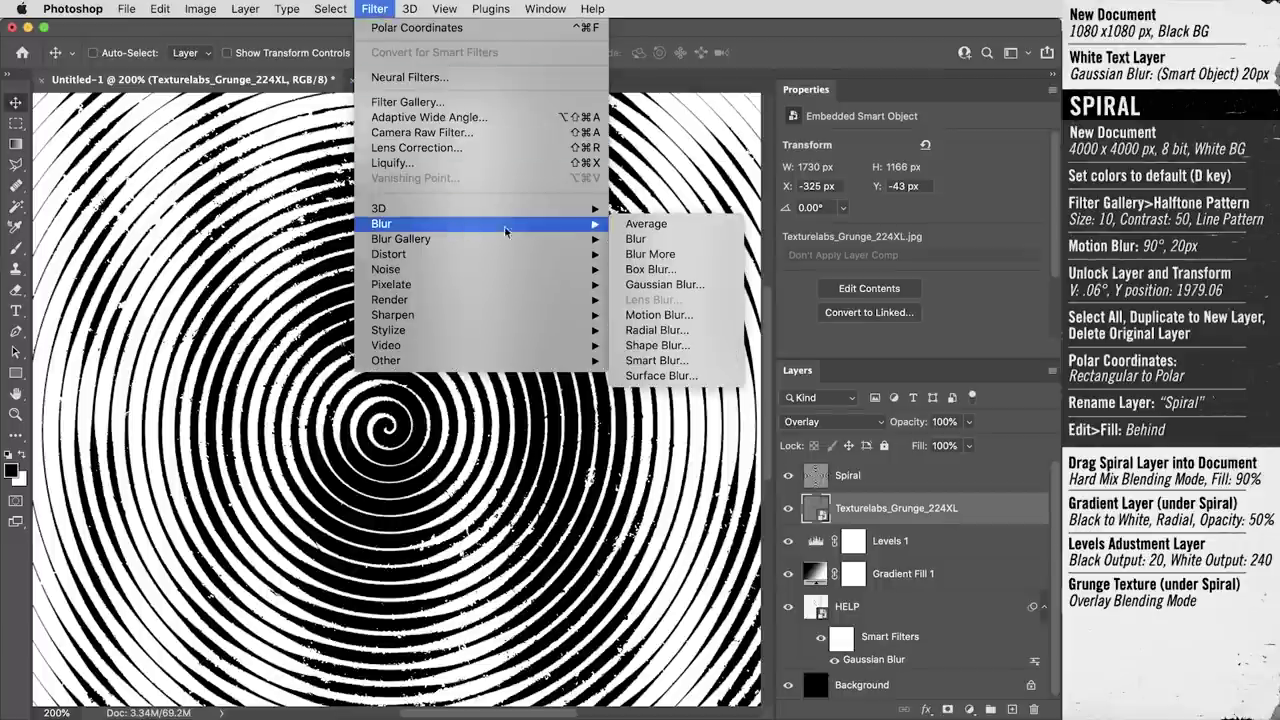
pyautogui.click(676, 284)
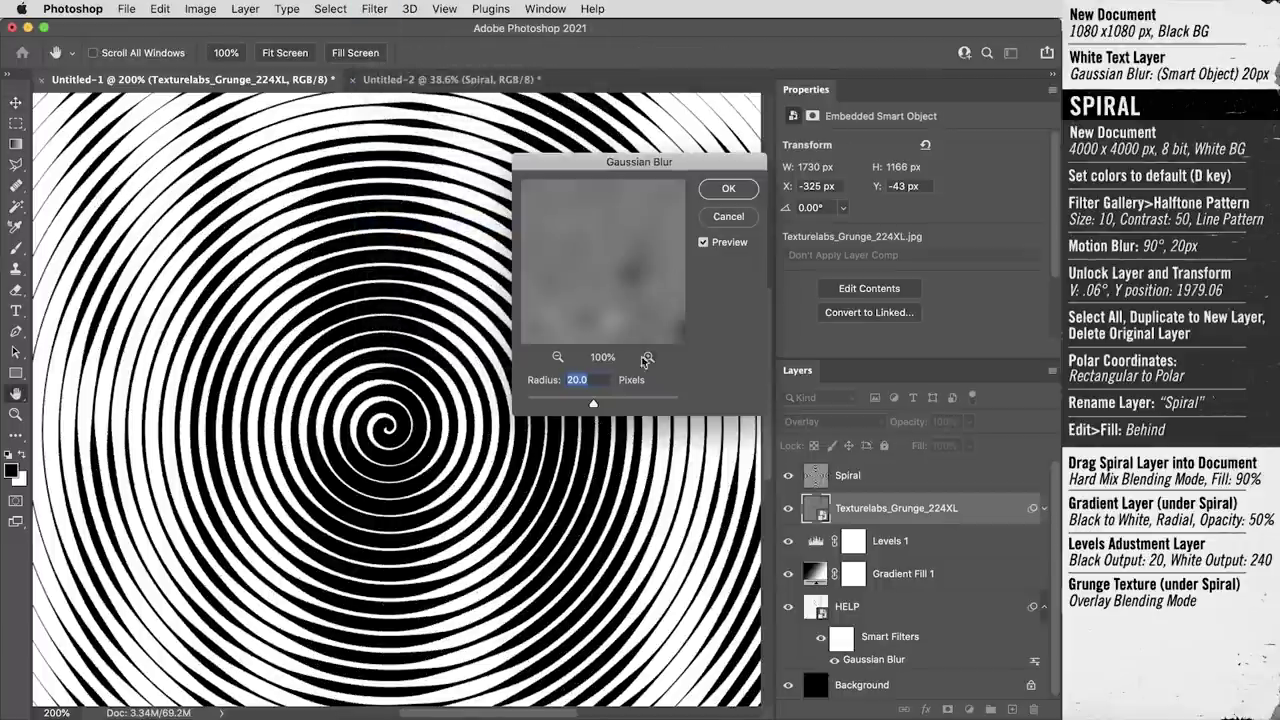
pyautogui.write('1')
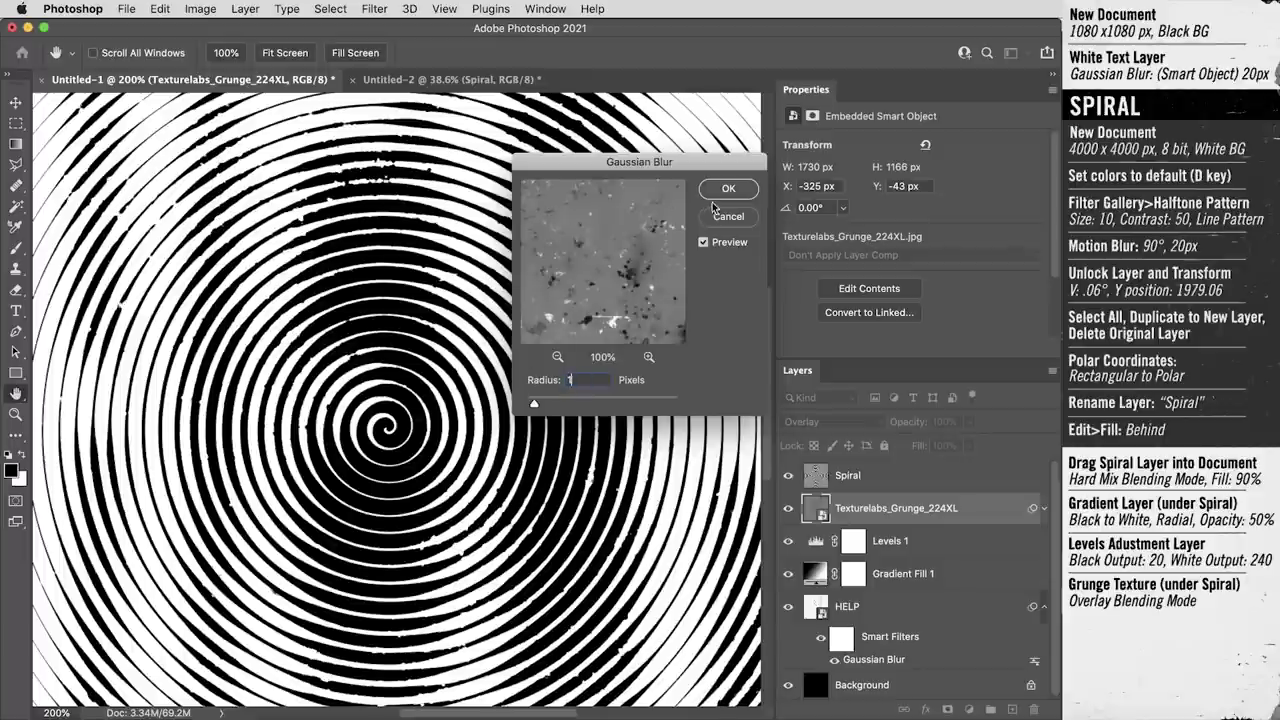
pyautogui.click(722, 193)
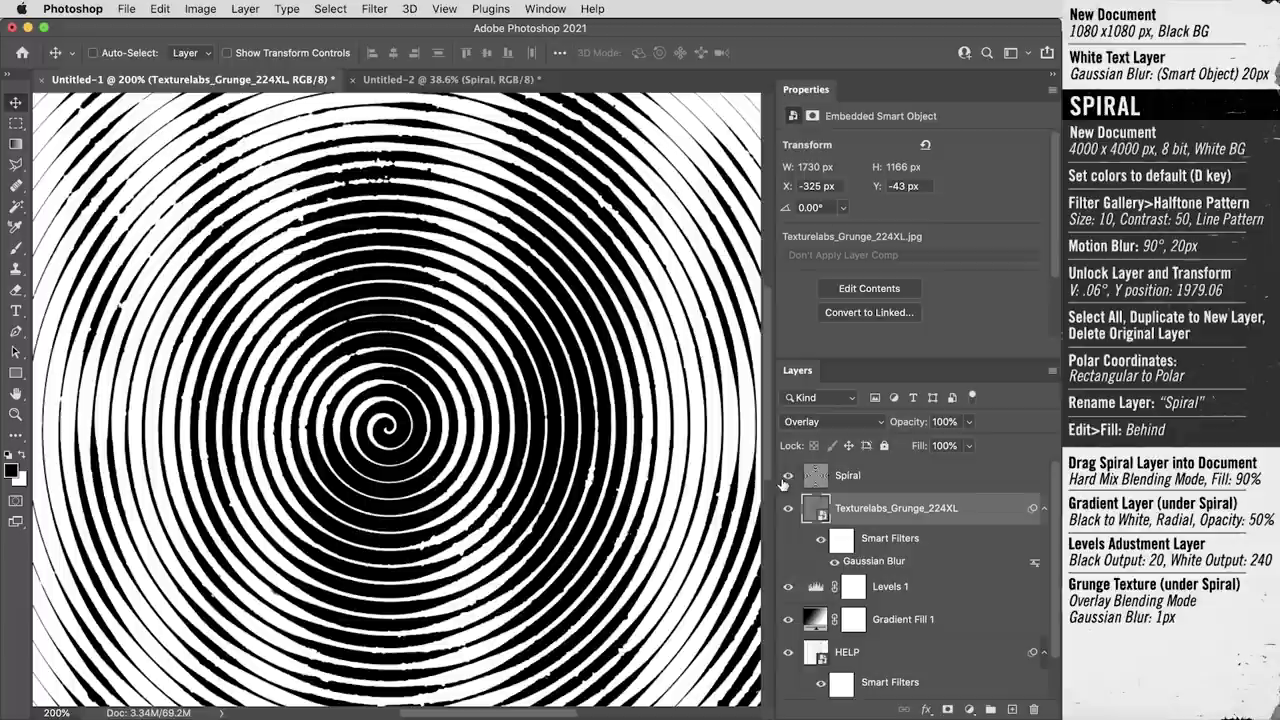
pyautogui.click(786, 481)
pyautogui.click(786, 481)
pyautogui.click(817, 480)
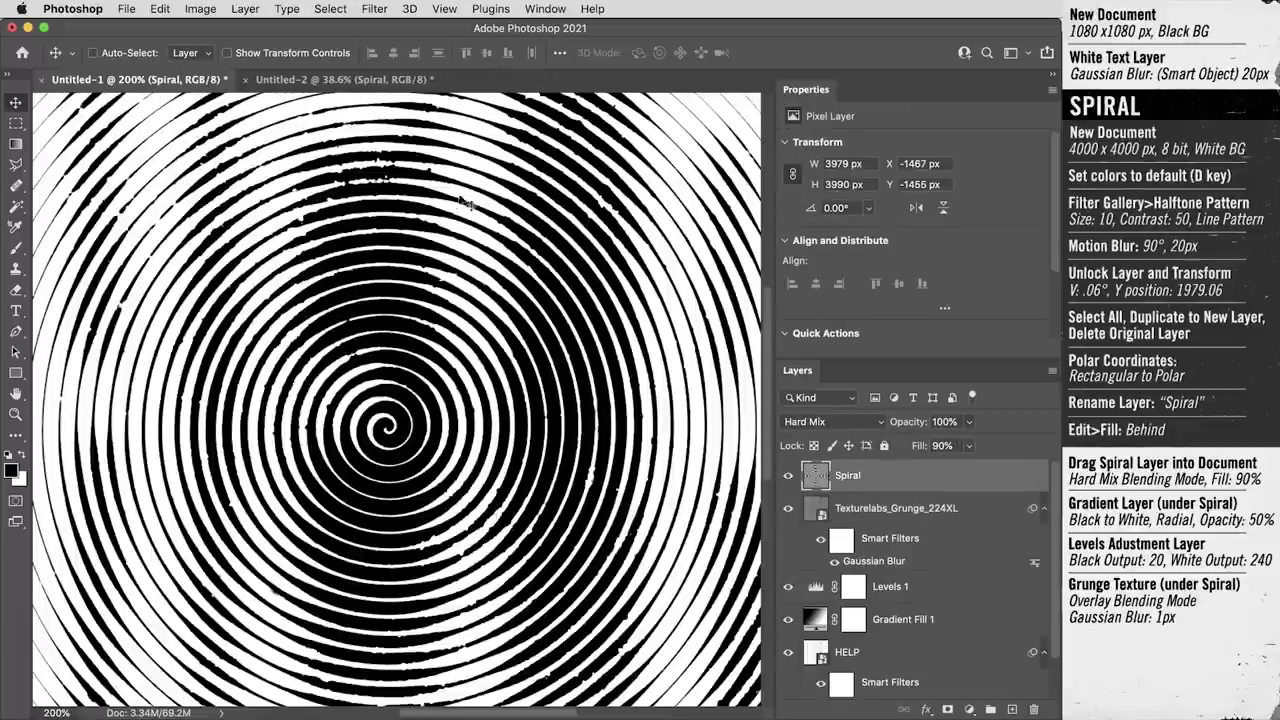
# Place the Texturelabs_Paper_128XL texture above the Spiral, scaled up to cover the canvas
pyautogui.press('super+0')
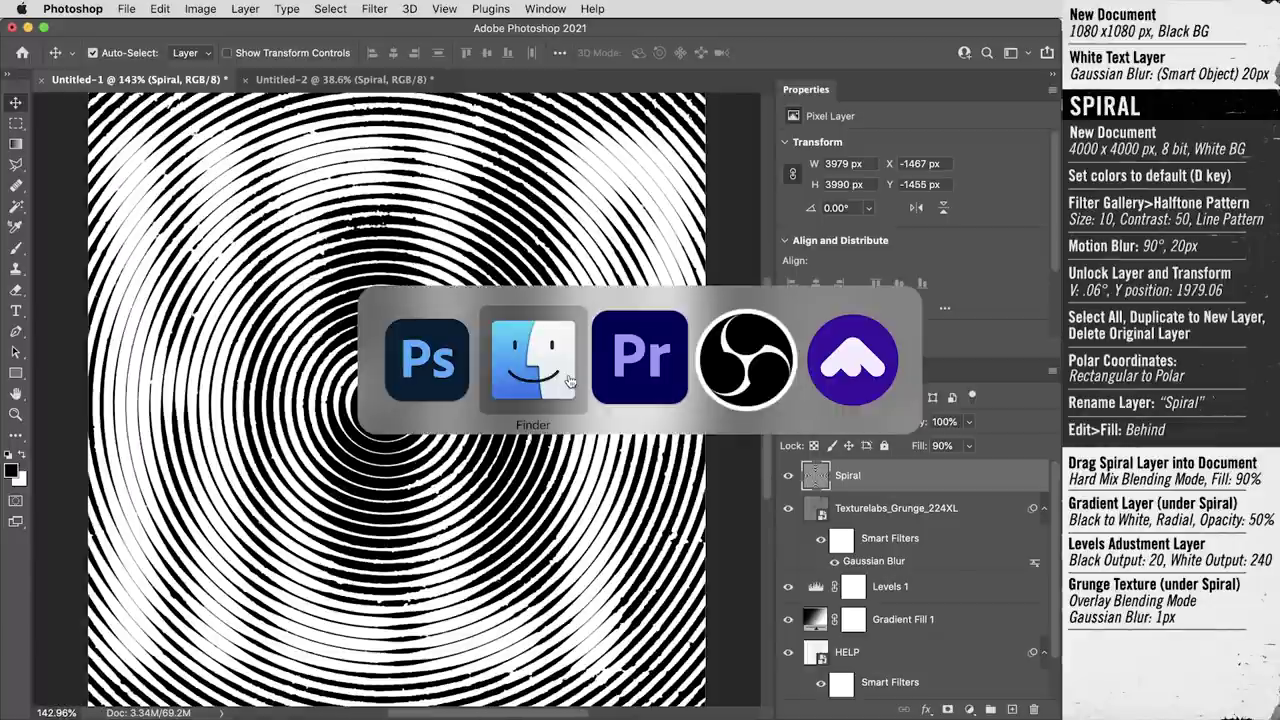
pyautogui.moveTo(725, 430); pyautogui.dragTo(527, 243)
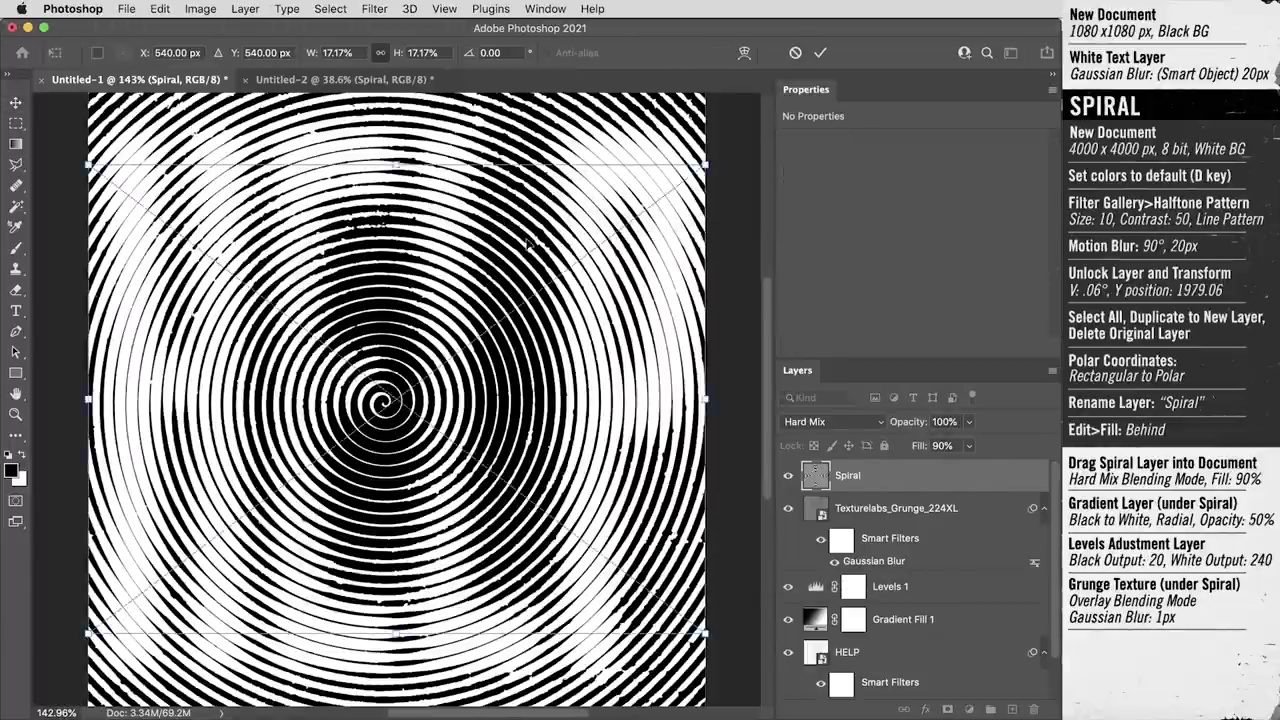
pyautogui.moveTo(397, 165); pyautogui.dragTo(398, 97)
pyautogui.press('Return')
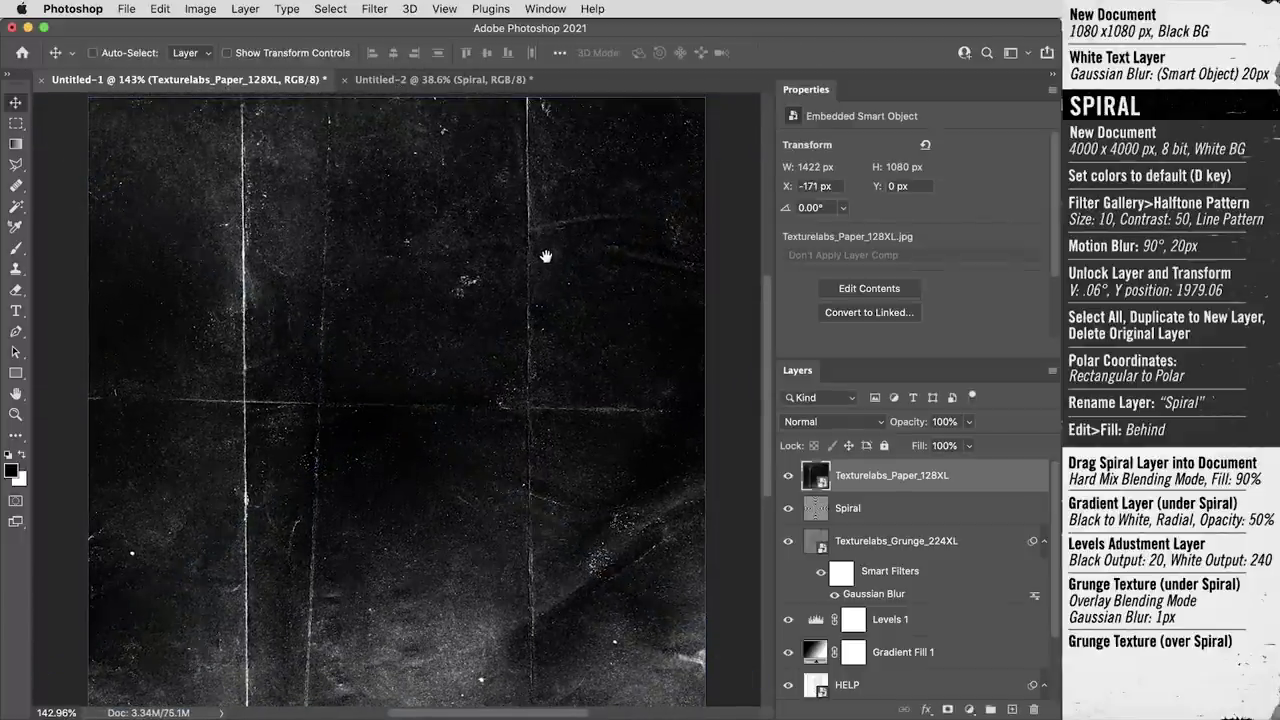
pyautogui.moveTo(545, 257); pyautogui.dragTo(547, 249)
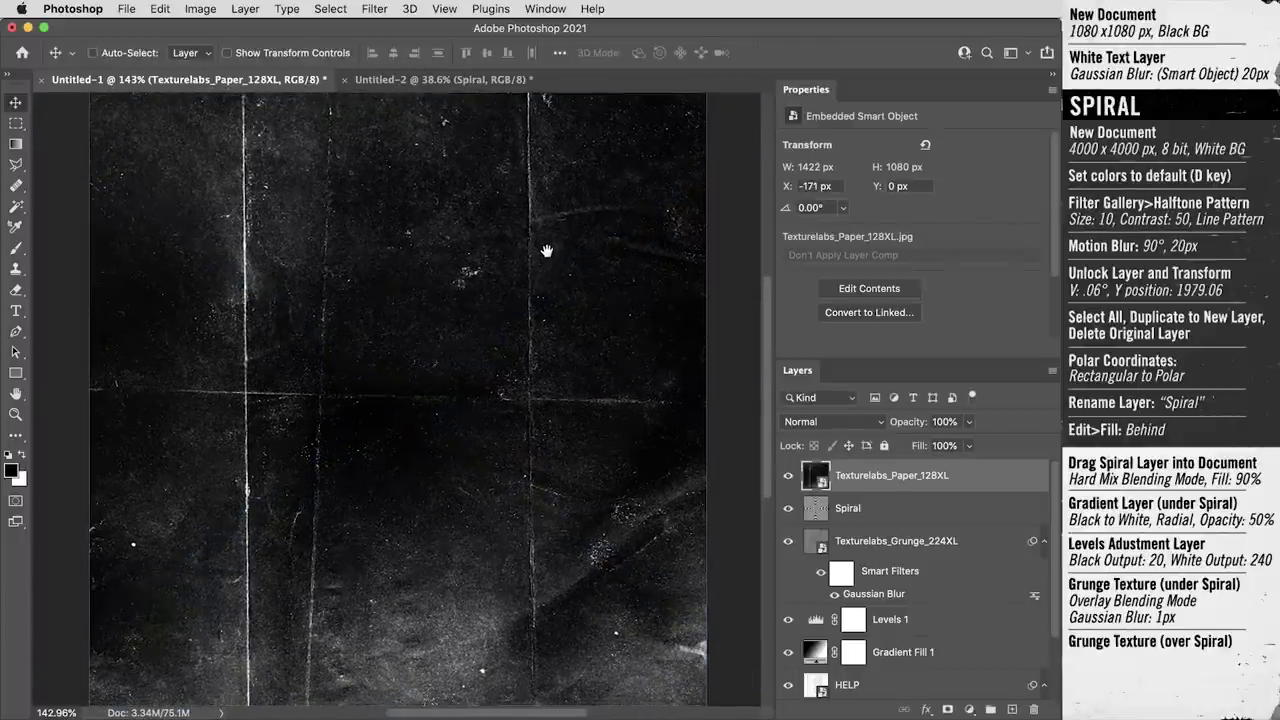
# Set the paper texture layer's blend mode to Difference
pyautogui.click(815, 423)
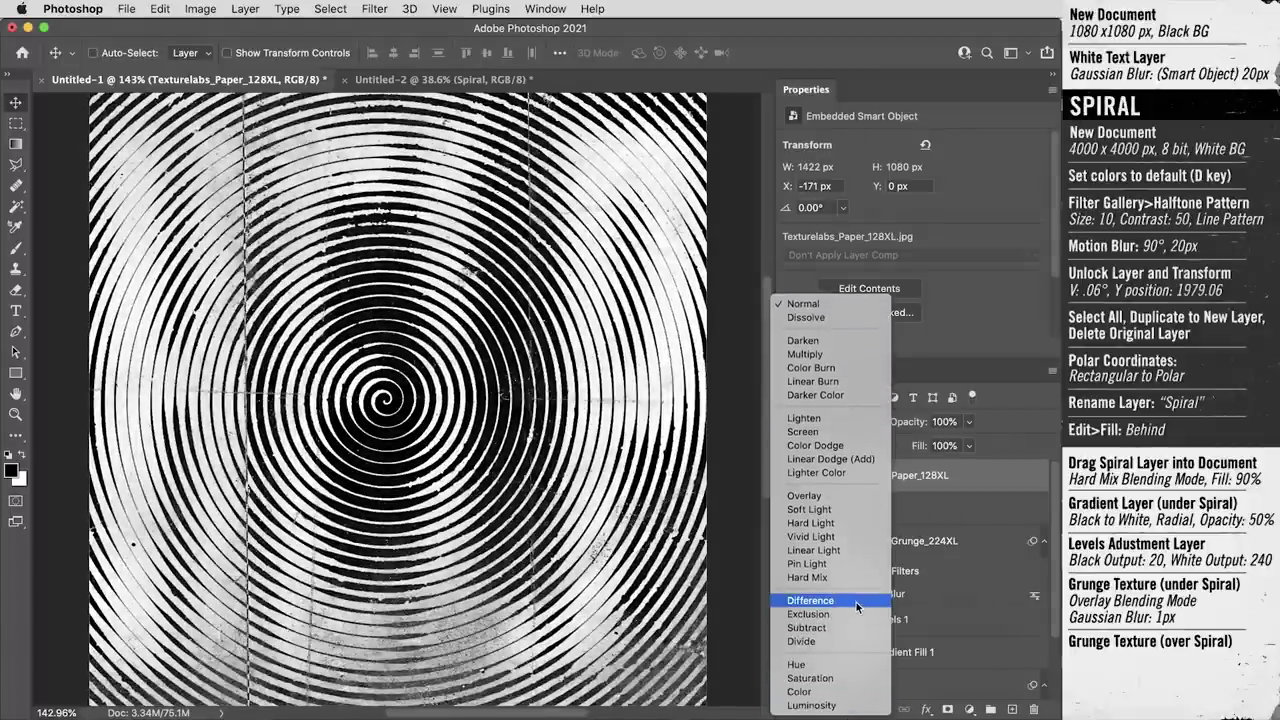
pyautogui.click(856, 602)
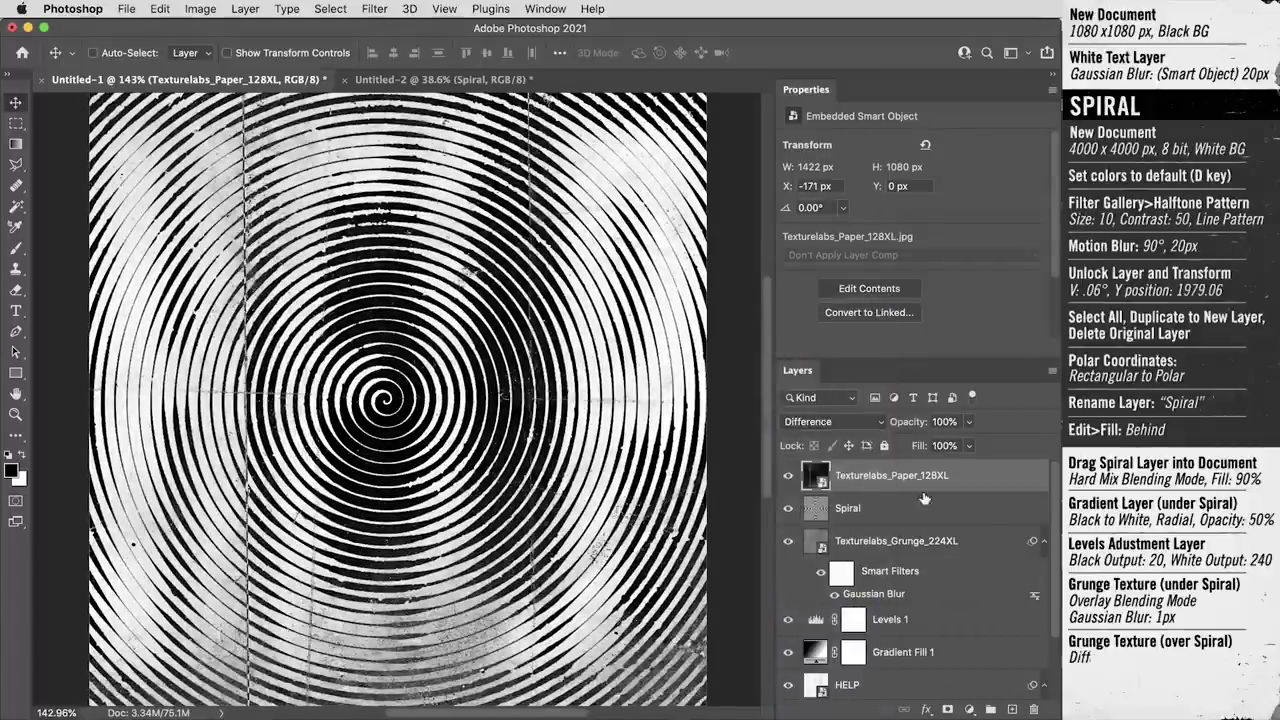
pyautogui.keyDown('alt'); pyautogui.click(790, 477); pyautogui.keyUp('alt')
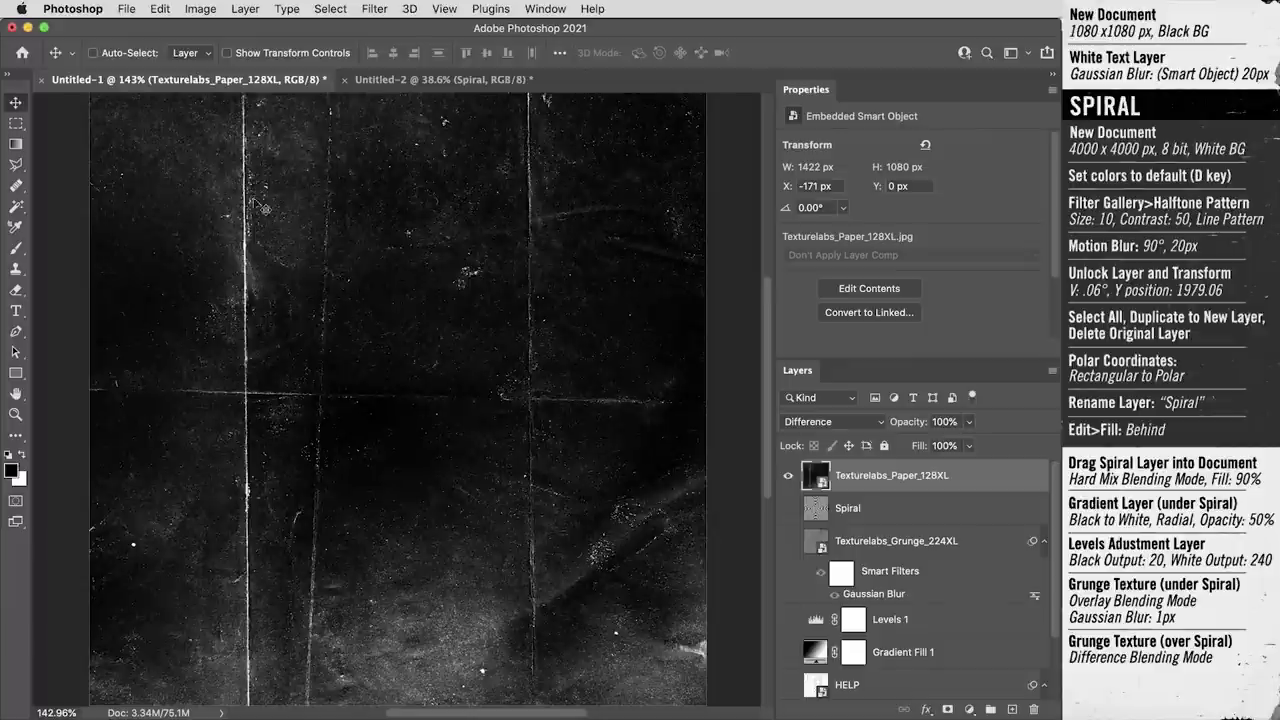
pyautogui.keyDown('alt'); pyautogui.click(794, 479); pyautogui.keyUp('alt')
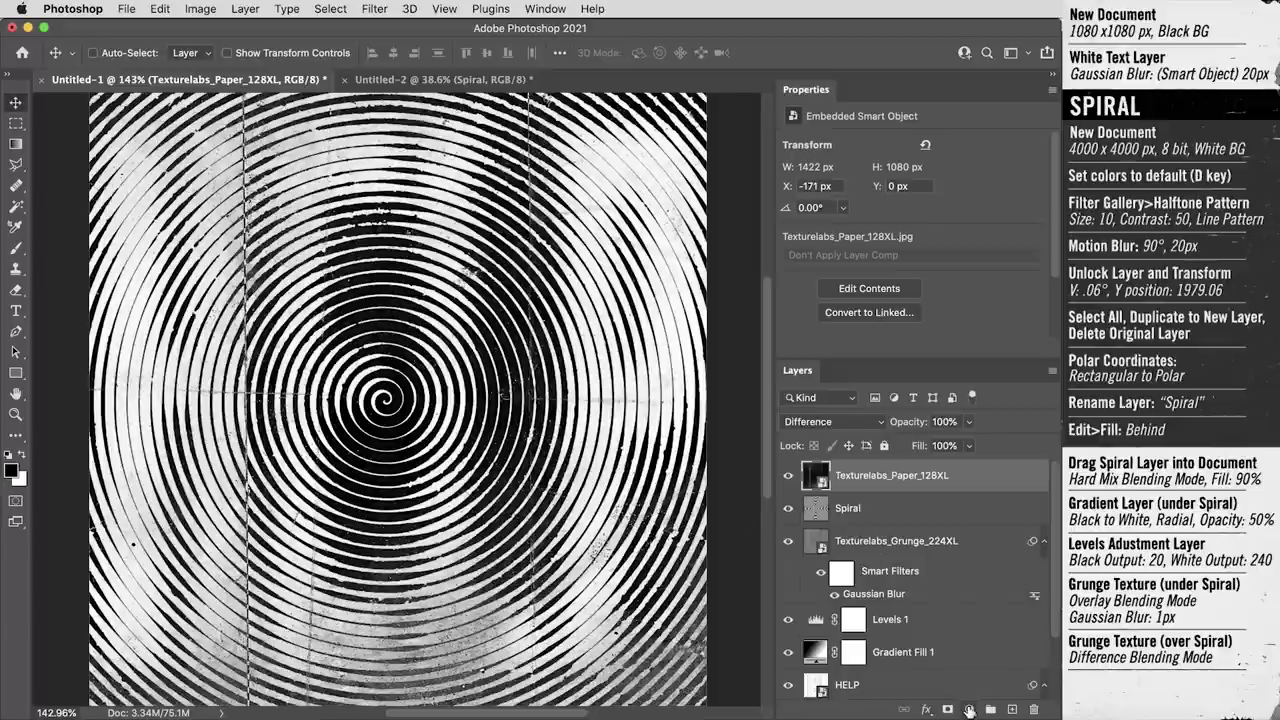
# Add a Levels adjustment layer at the top with output levels 27 and 218
pyautogui.click(969, 710)
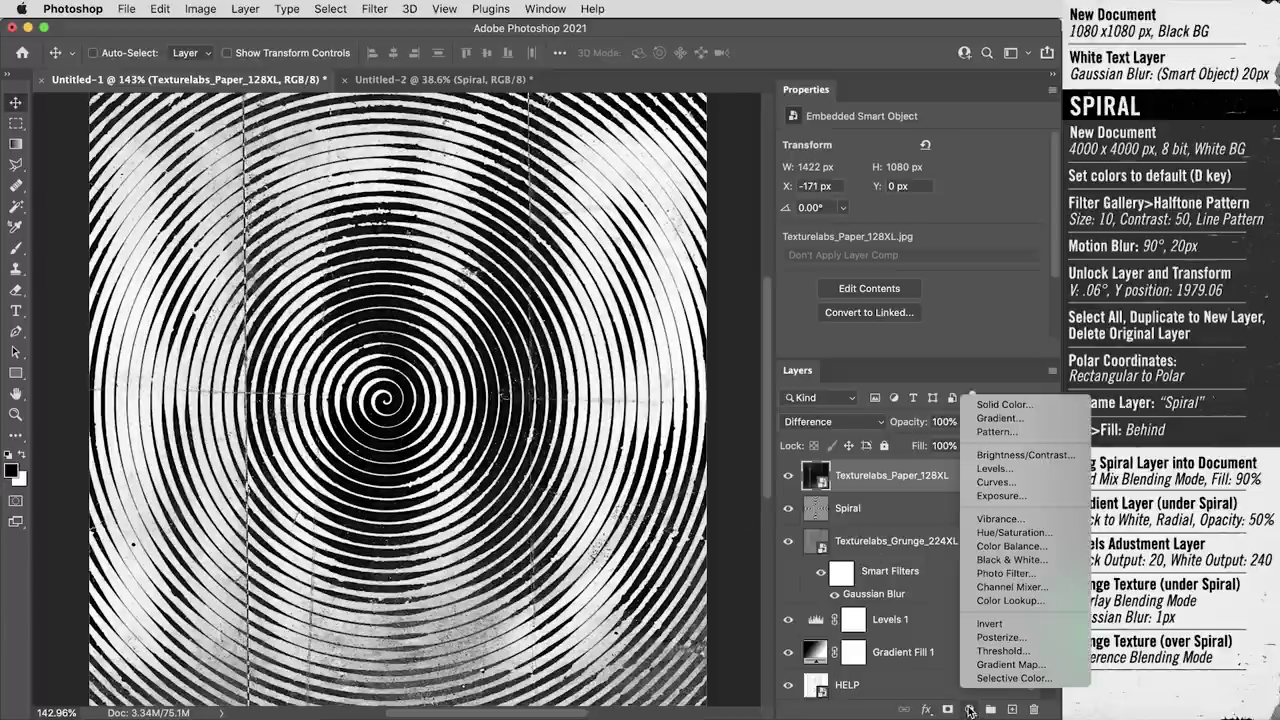
pyautogui.click(1016, 473)
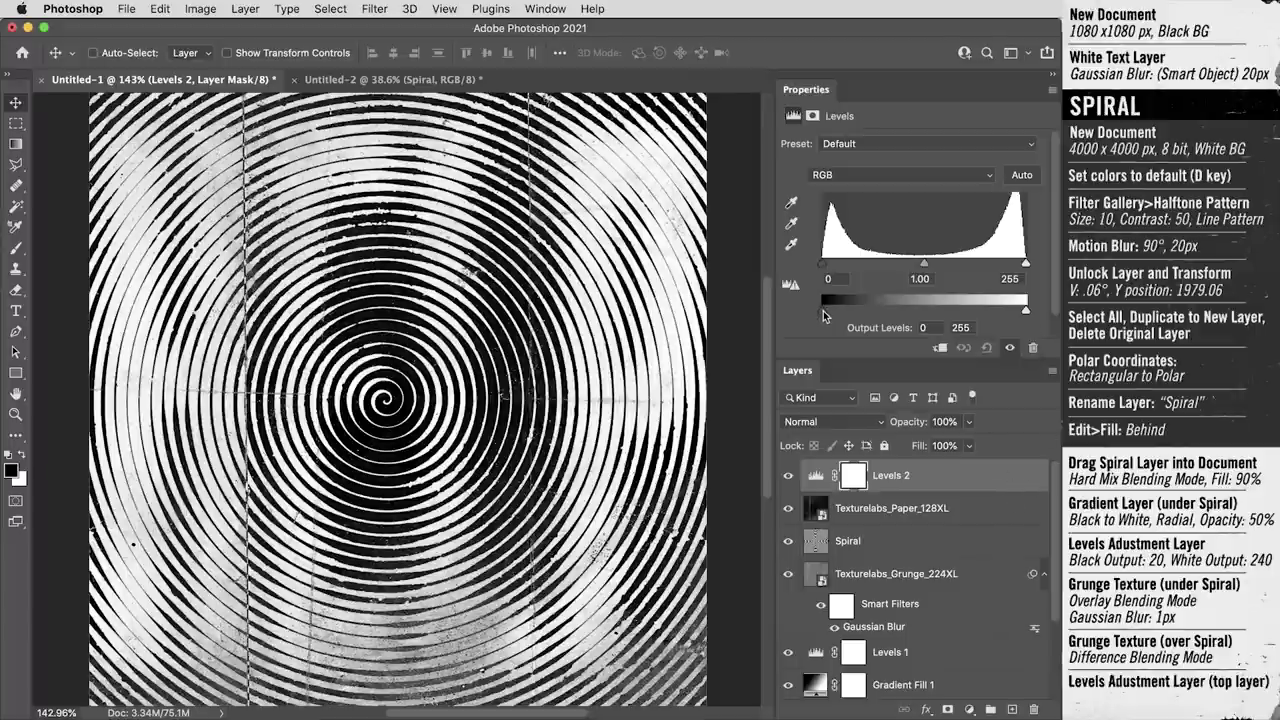
pyautogui.moveTo(823, 310); pyautogui.dragTo(844, 316)
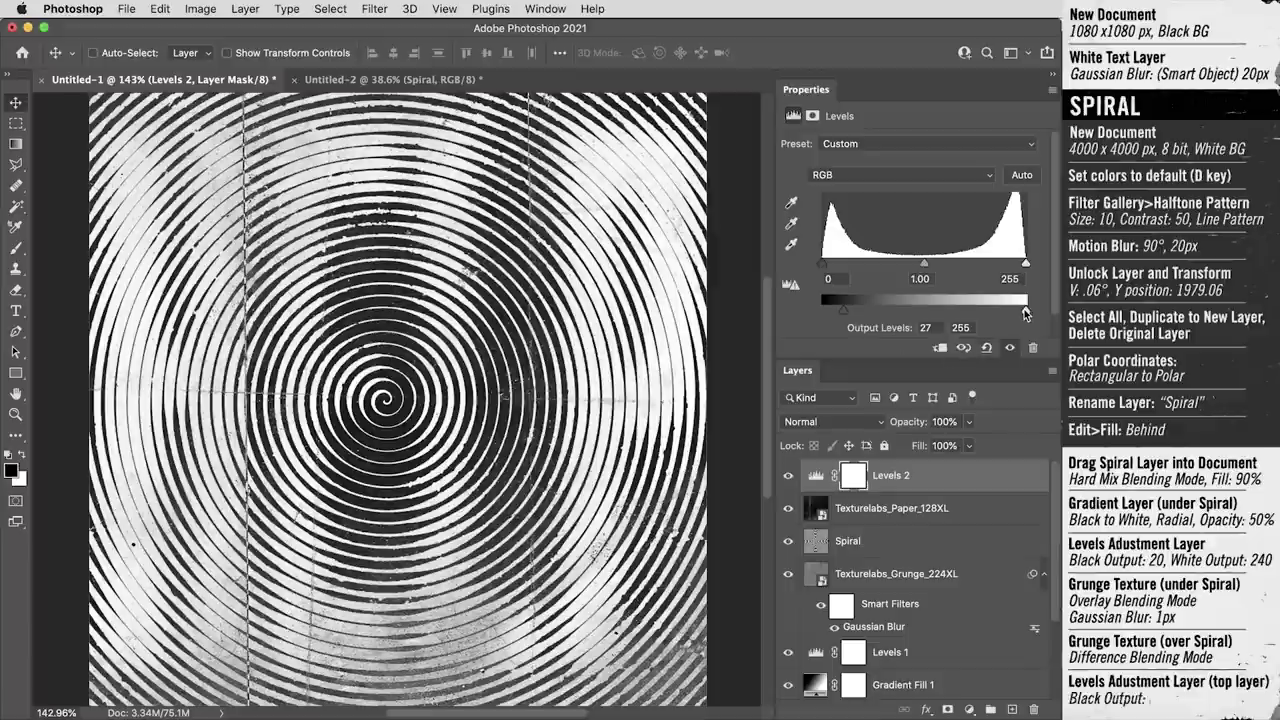
pyautogui.moveTo(1025, 310); pyautogui.dragTo(995, 313)
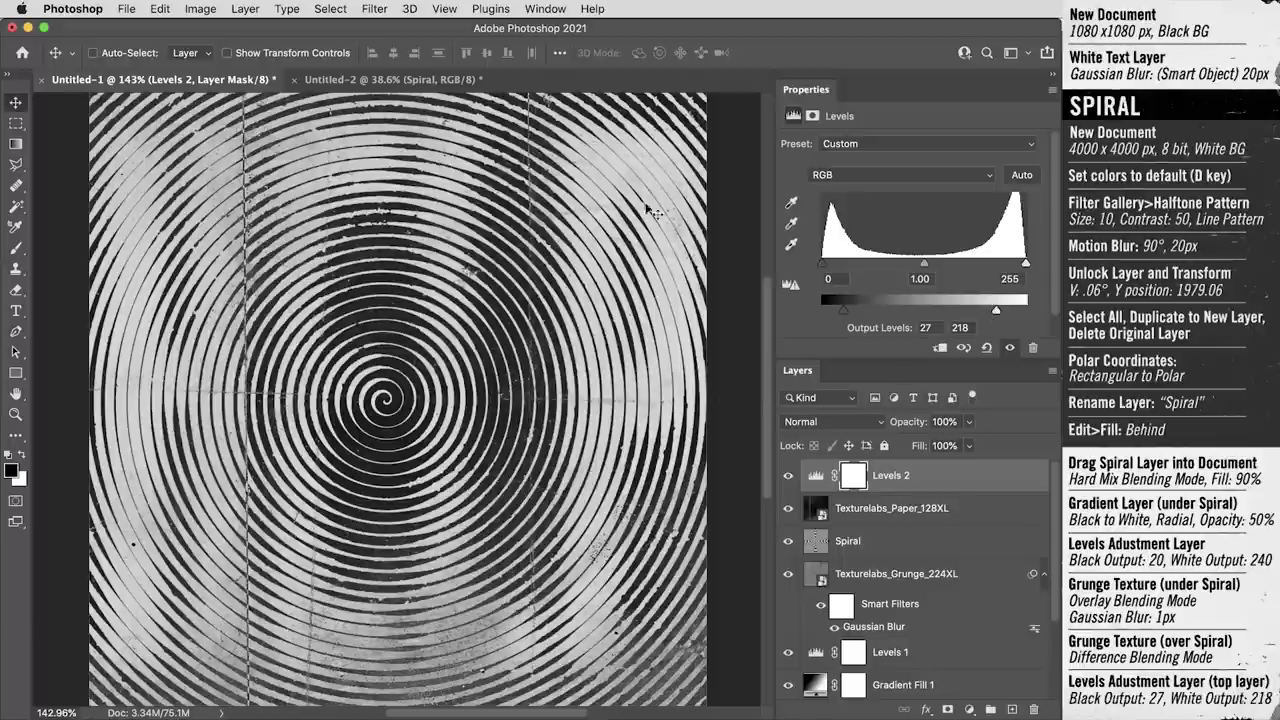
pyautogui.moveTo(810, 89); pyautogui.dragTo(722, 136)
# Close the Levels properties, select the Spiral layer and test-rotate it without keeping the change
pyautogui.click(693, 117)
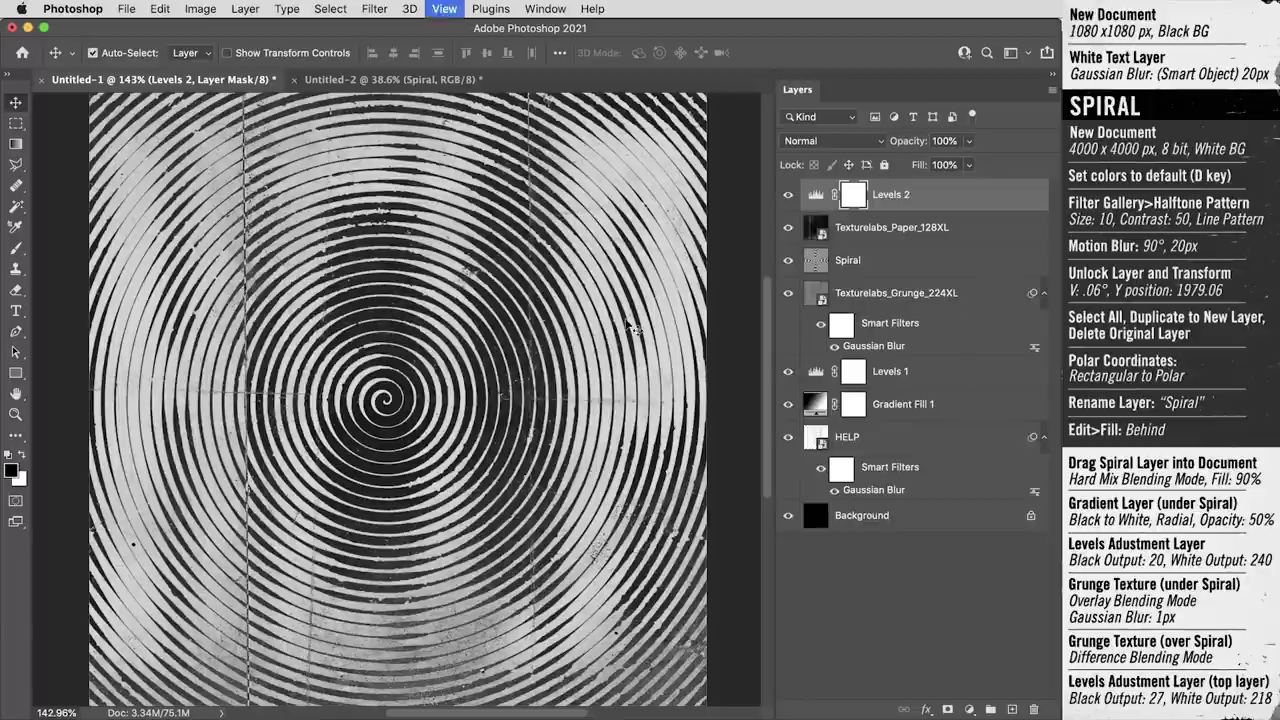
pyautogui.press('super+1')
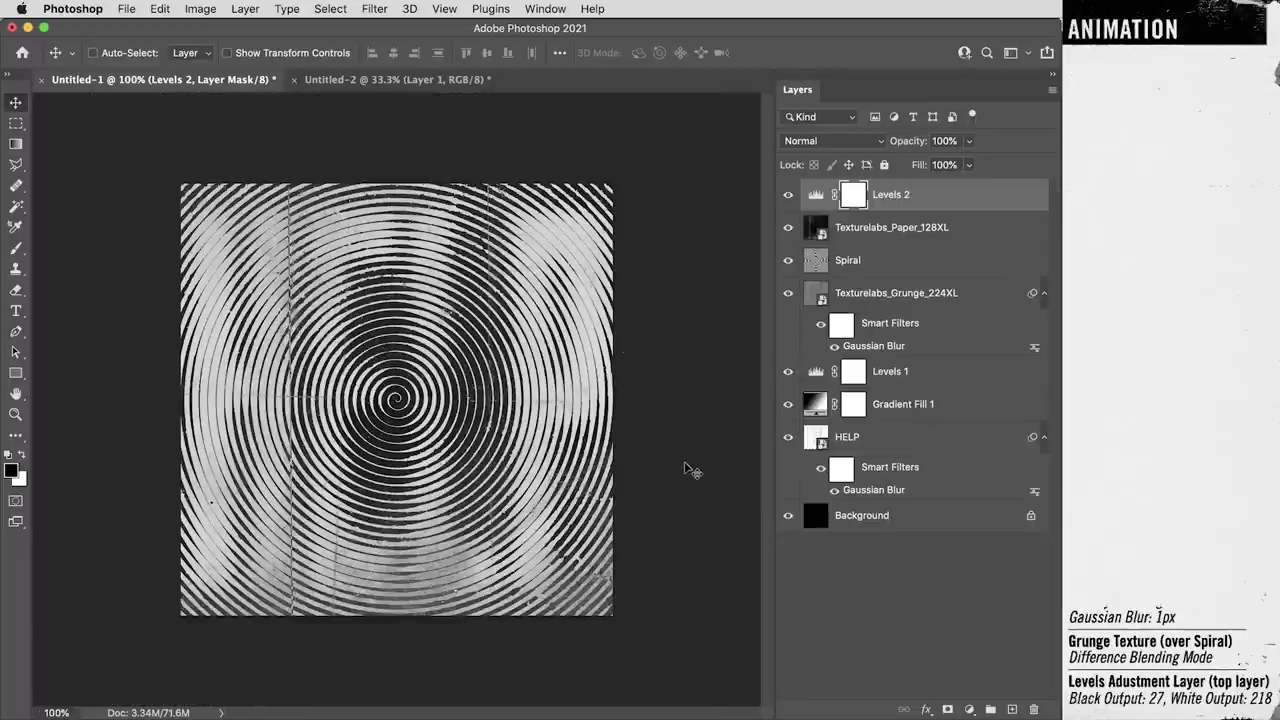
pyautogui.click(888, 265)
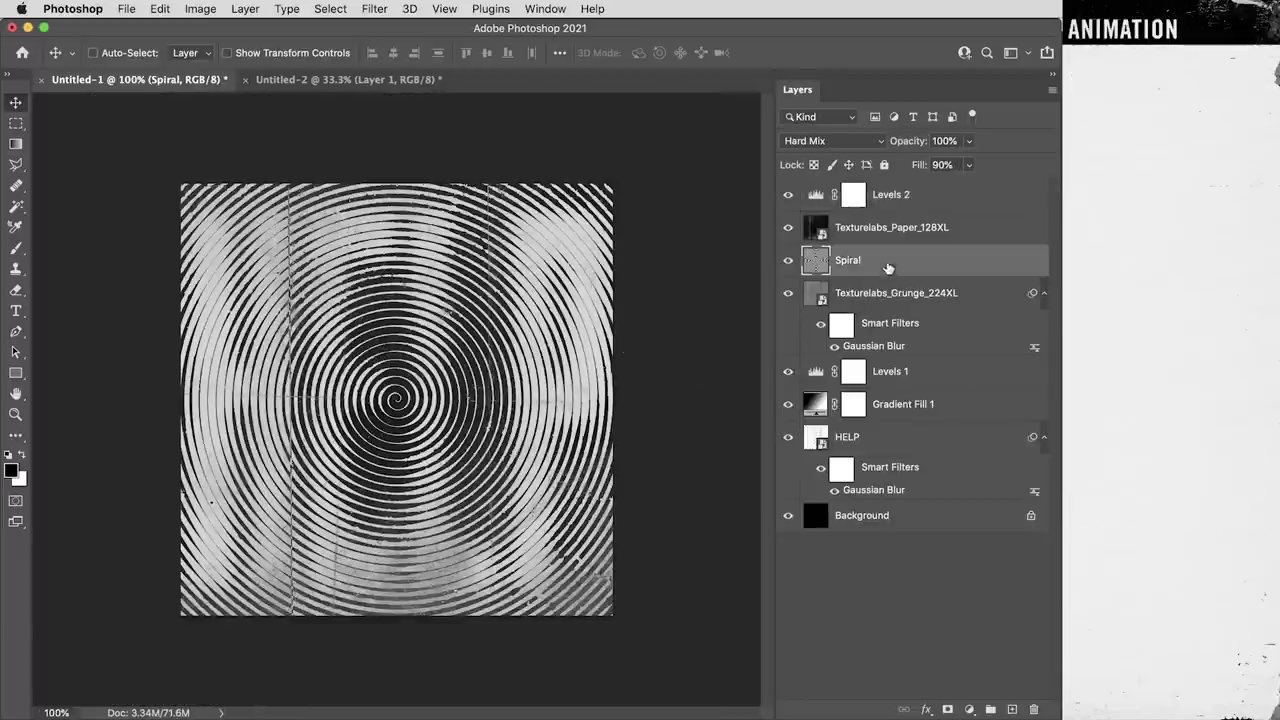
pyautogui.press('super+minus')
pyautogui.press('super+minus')
pyautogui.press('super+minus')
pyautogui.press('super+minus')
pyautogui.press('super+t')
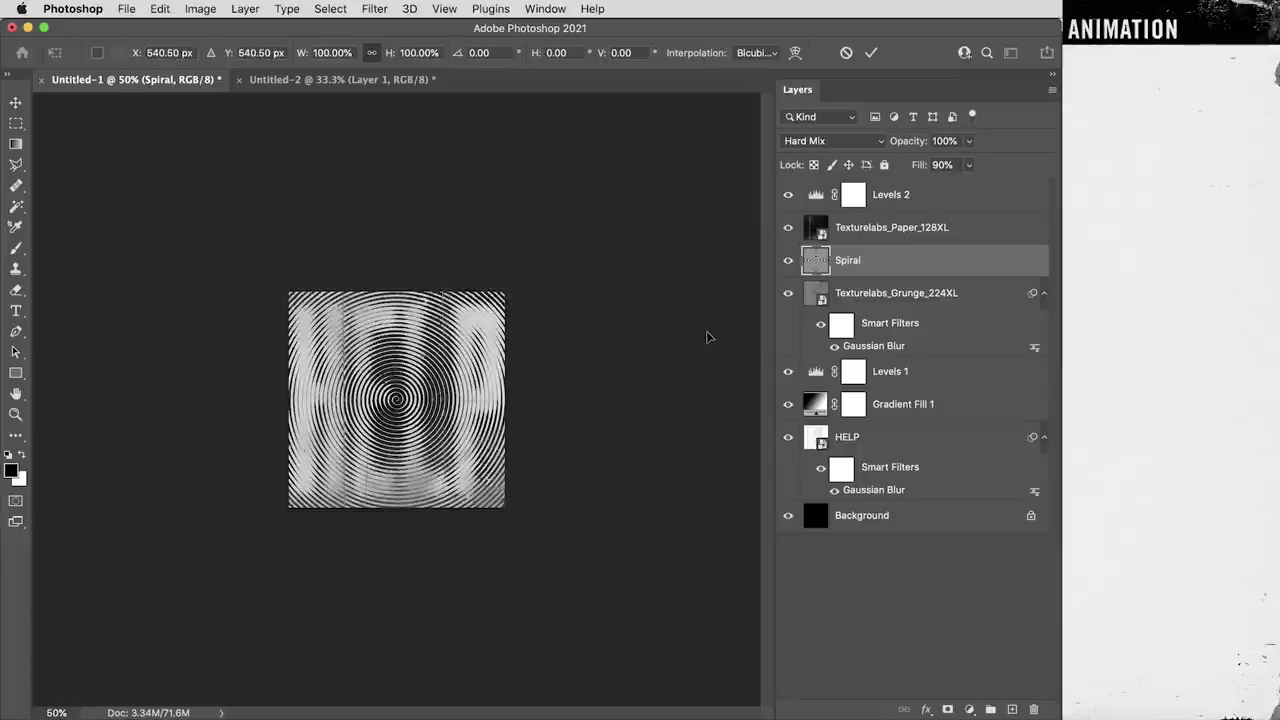
pyautogui.moveTo(490, 158); pyautogui.dragTo(566, 325)
pyautogui.press('Return')
pyautogui.press('super+plus')
pyautogui.press('super+plus')
pyautogui.press('super+plus')
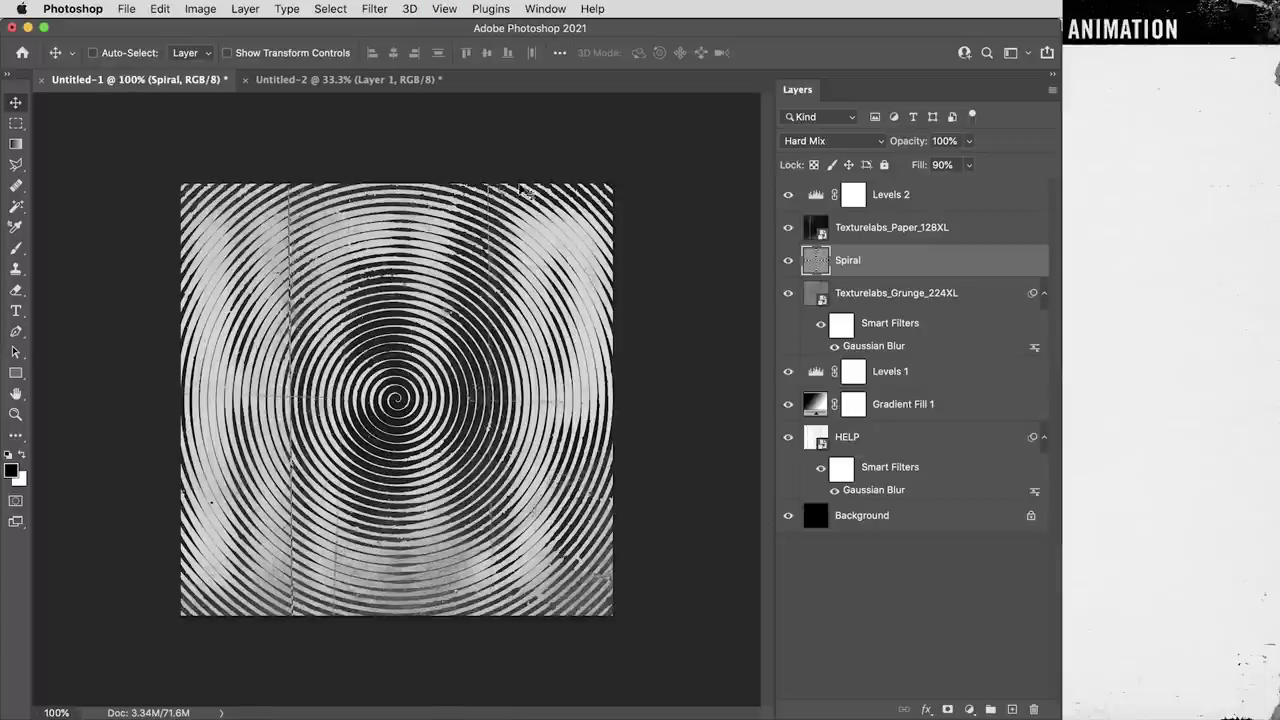
# Create a video timeline and expand the Spiral track to show Position, Opacity and Style
pyautogui.click(545, 9)
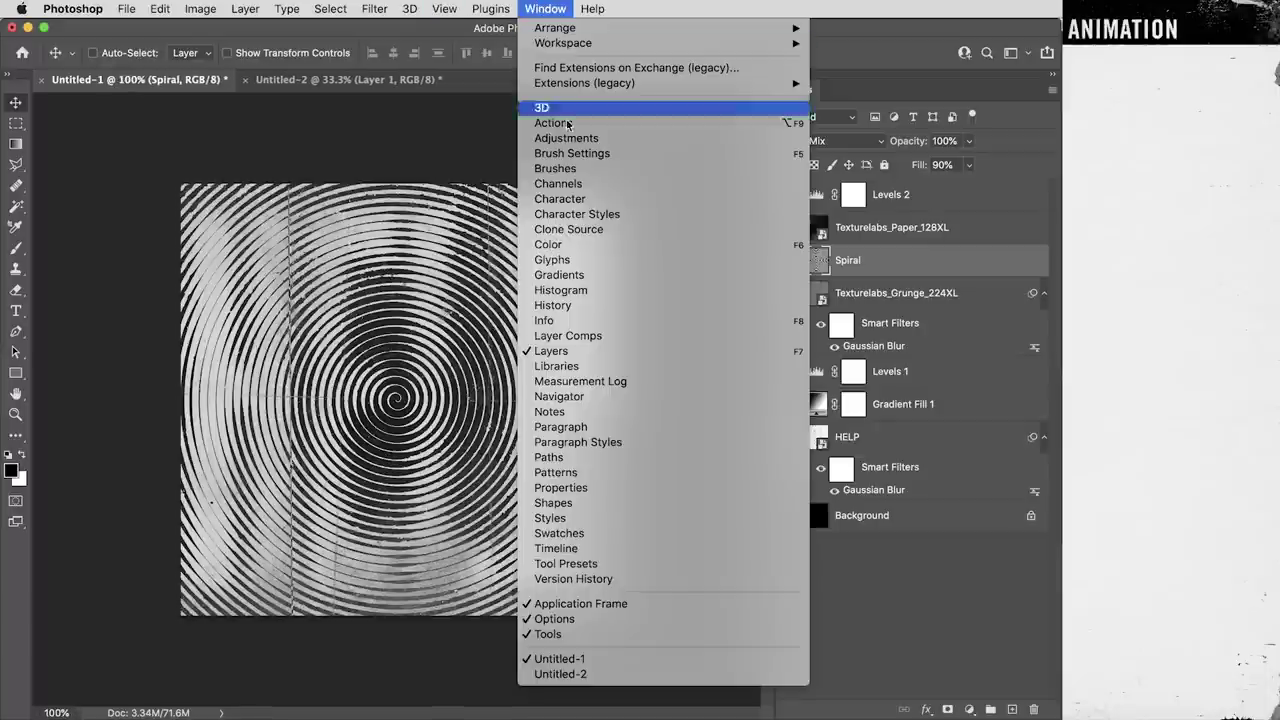
pyautogui.click(585, 548)
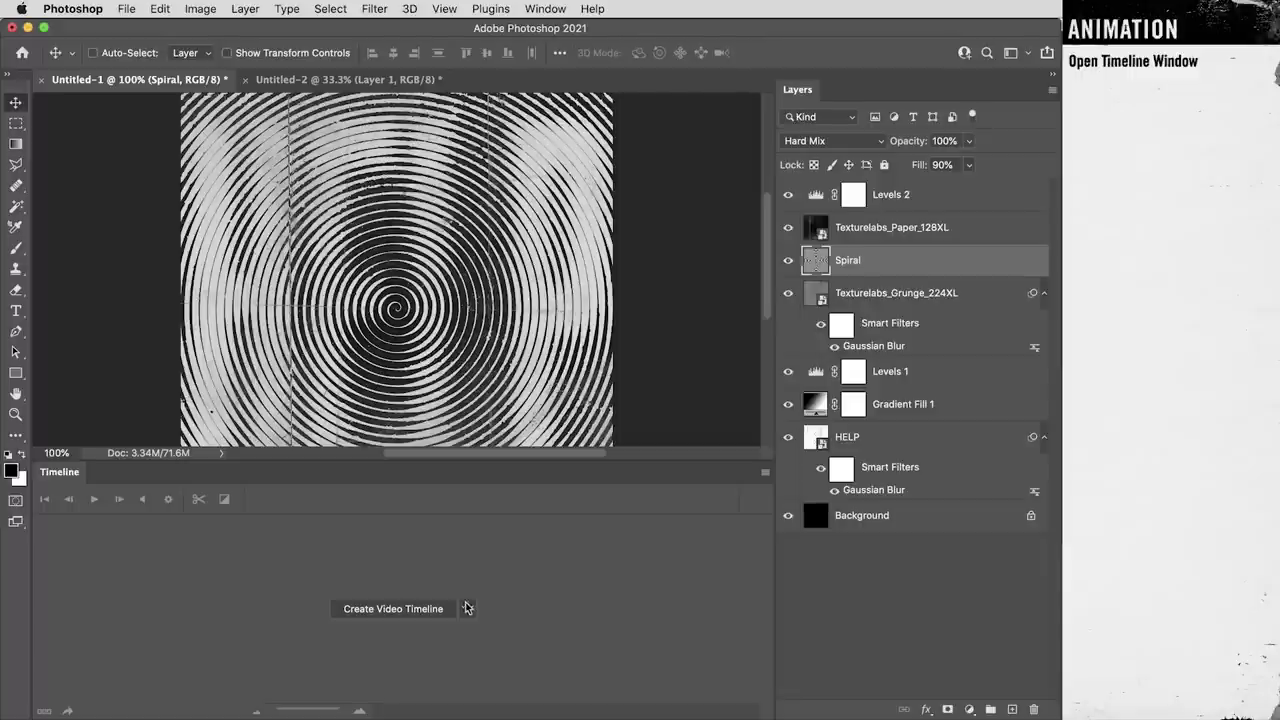
pyautogui.click(467, 609)
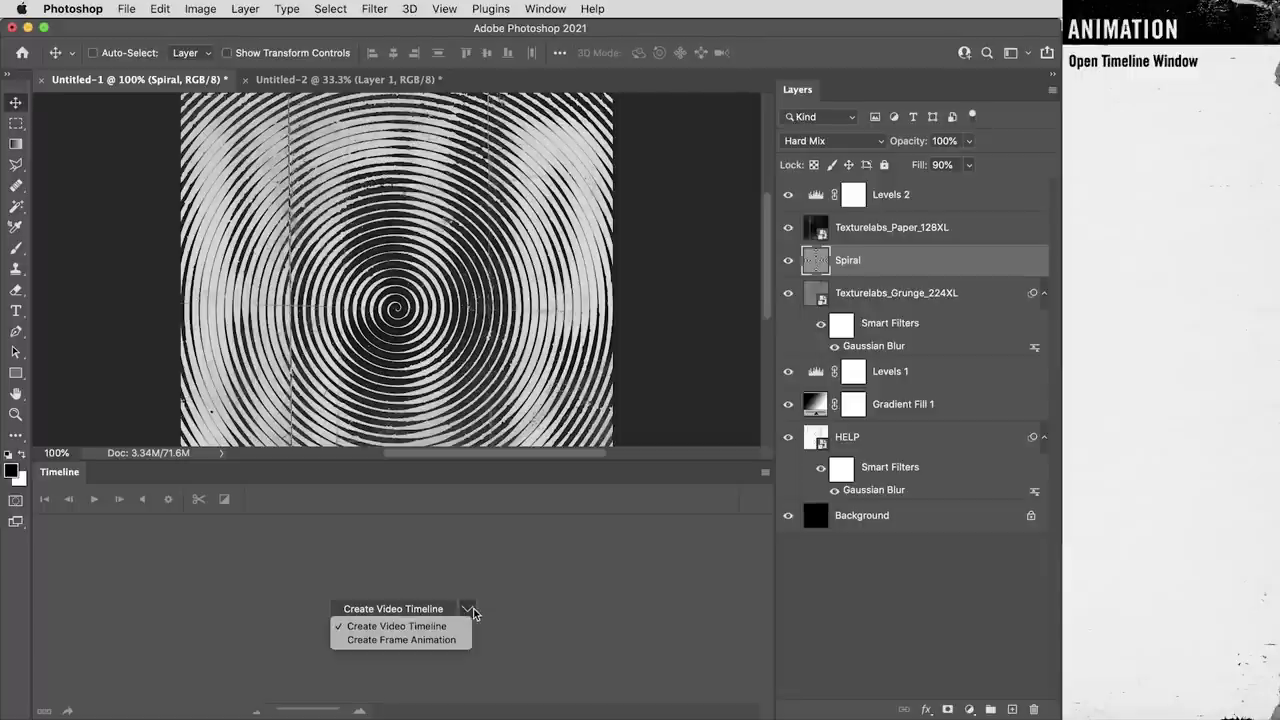
pyautogui.click(420, 626)
pyautogui.click(390, 612)
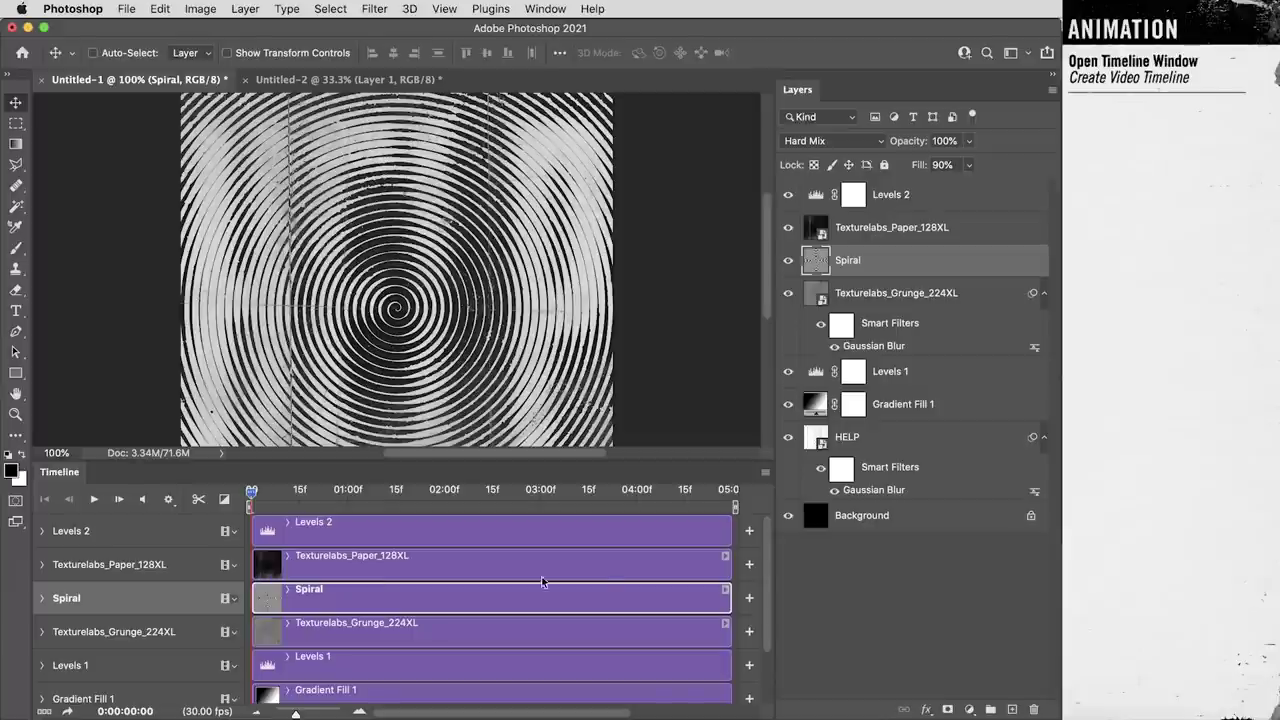
pyautogui.click(42, 598)
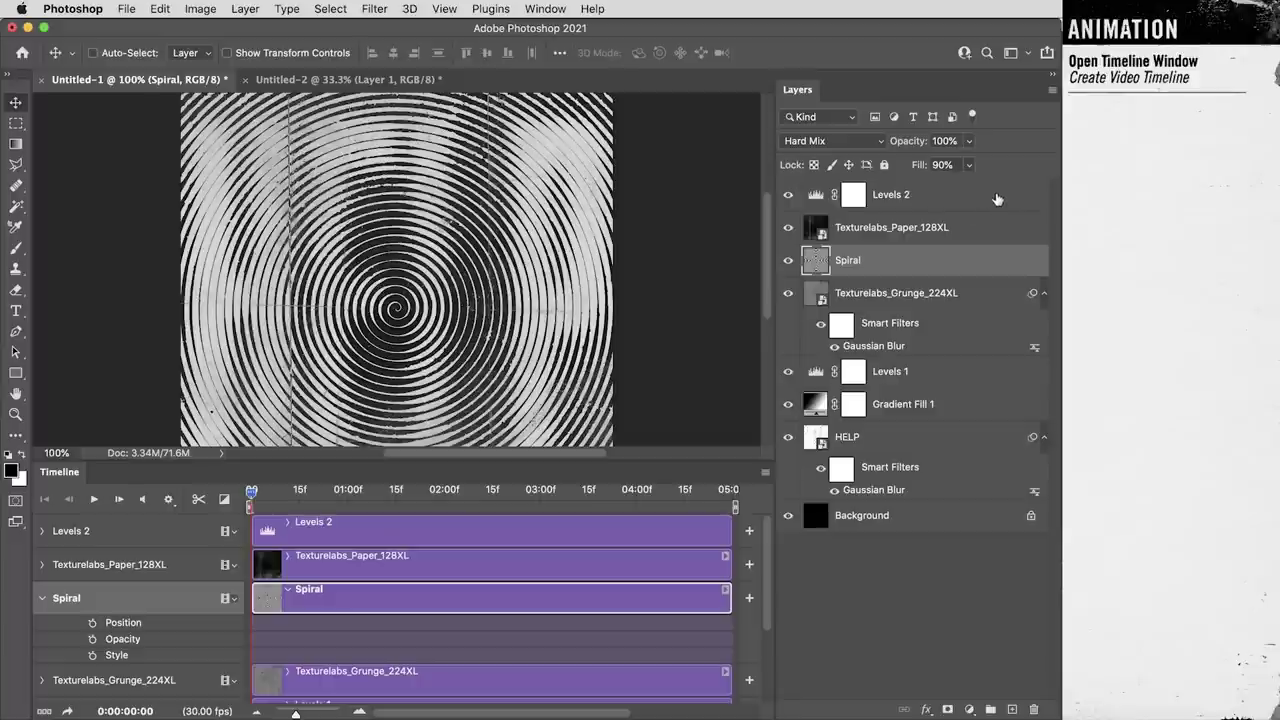
# Convert Spiral to a smart object at 100% fill, expose its Transform track, then restore fill to 90%
pyautogui.click(969, 164)
pyautogui.moveTo(969, 186); pyautogui.dragTo(998, 188)
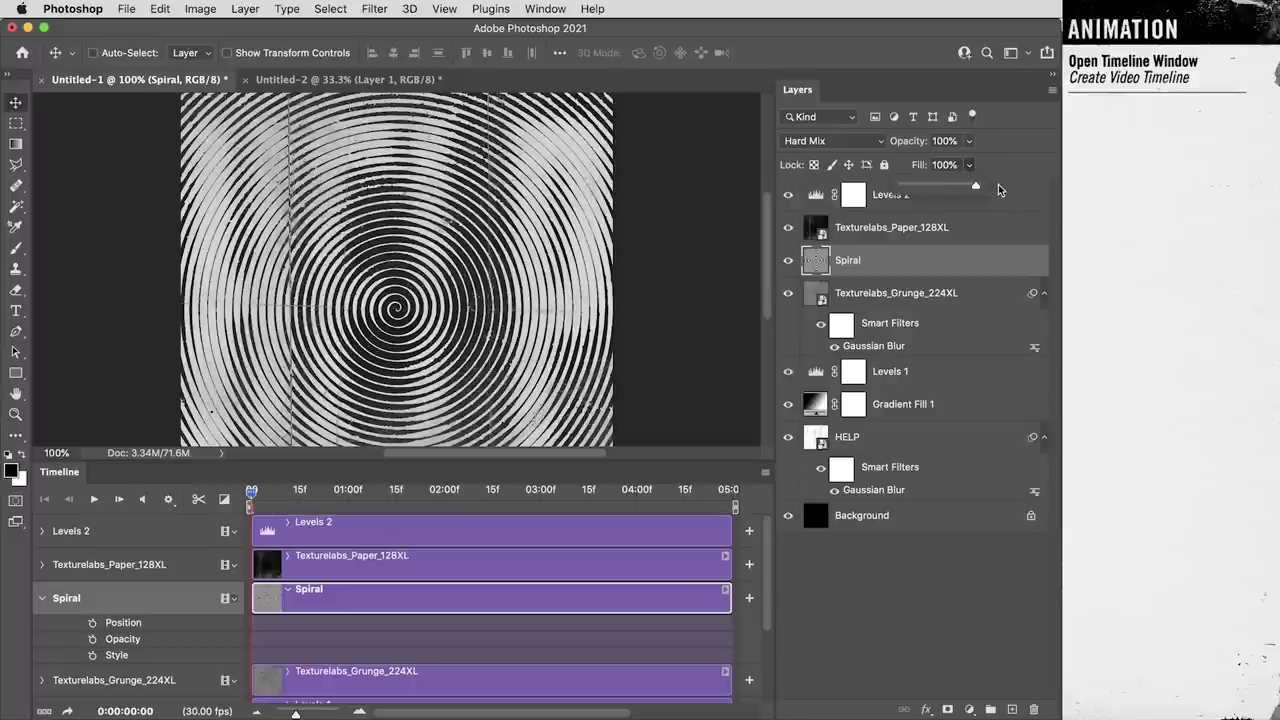
pyautogui.click(998, 184)
pyautogui.rightClick(888, 264)
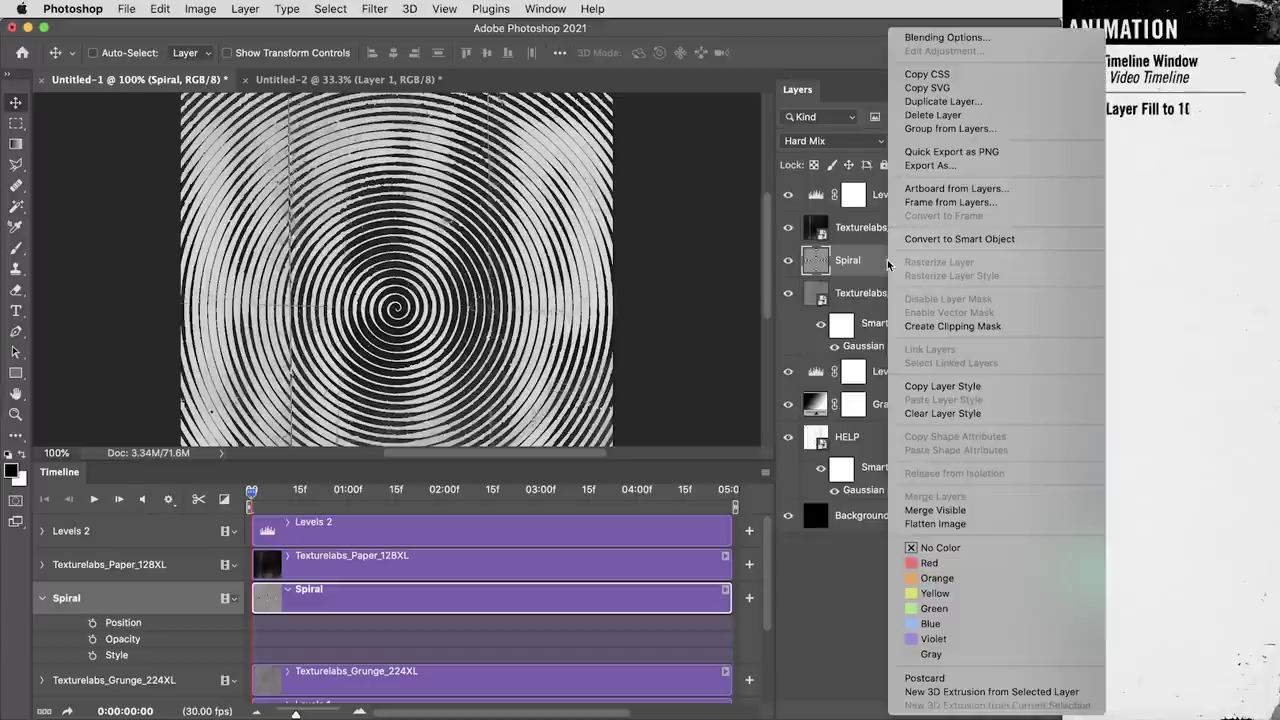
pyautogui.click(943, 238)
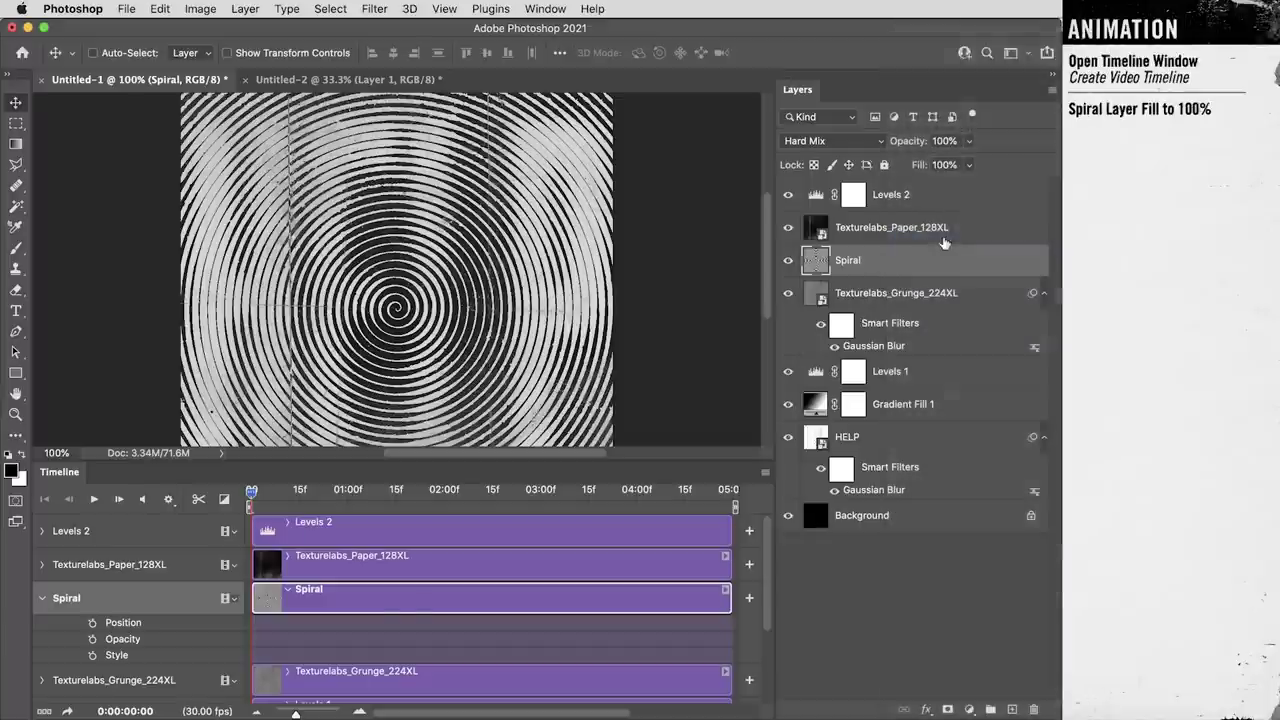
pyautogui.click(42, 598)
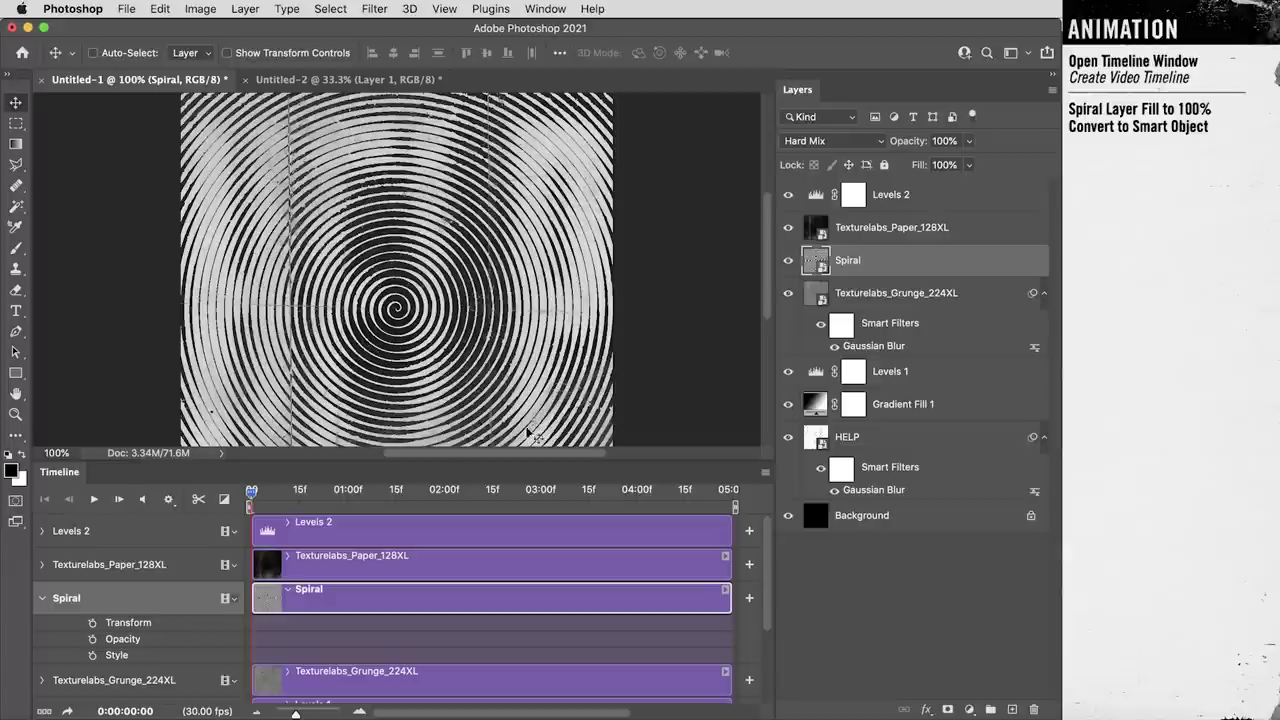
pyautogui.click(941, 164)
pyautogui.write('90')
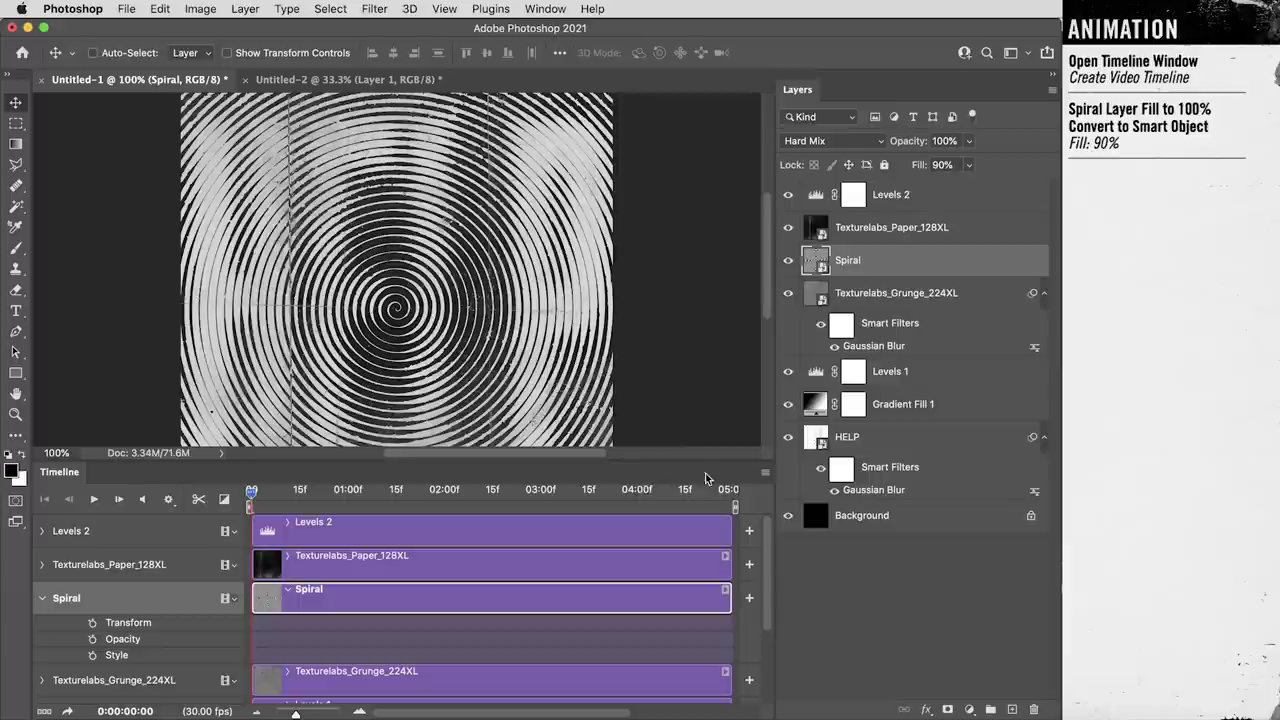
# Set the timeline frame rate to 12 fps and zoom in on the timeline ruler
pyautogui.click(766, 476)
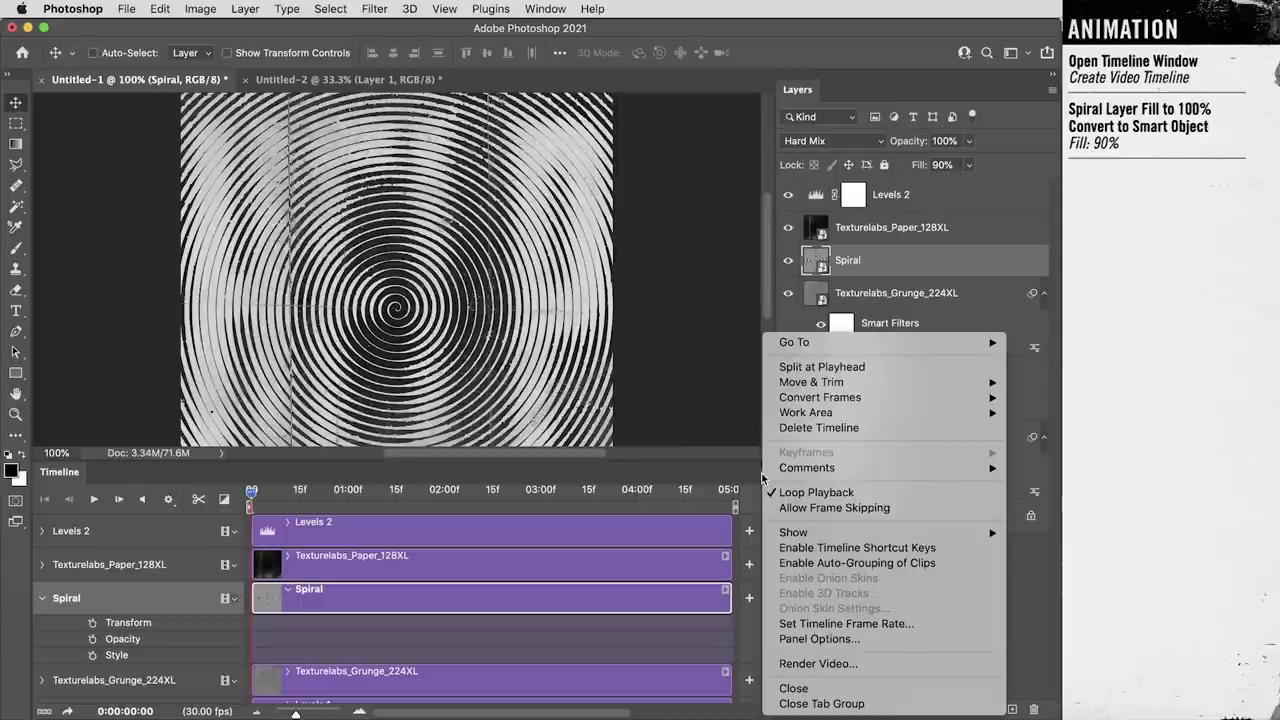
pyautogui.click(900, 623)
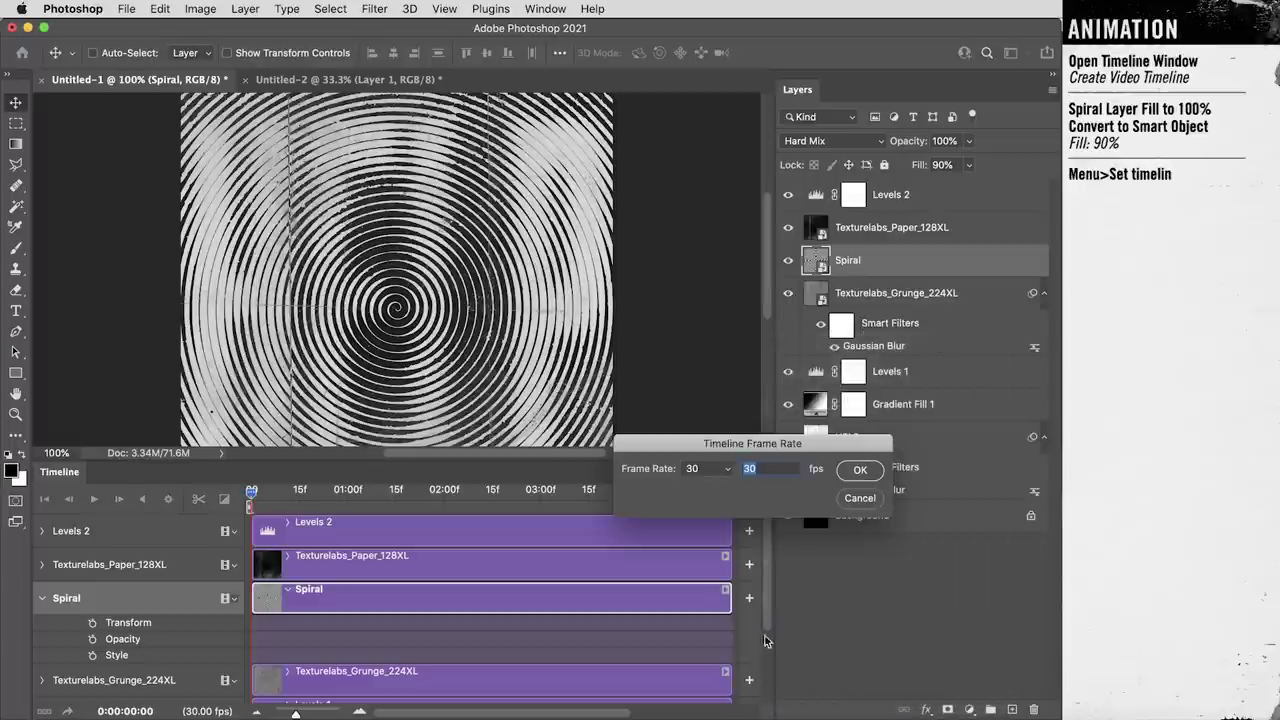
pyautogui.click(715, 474)
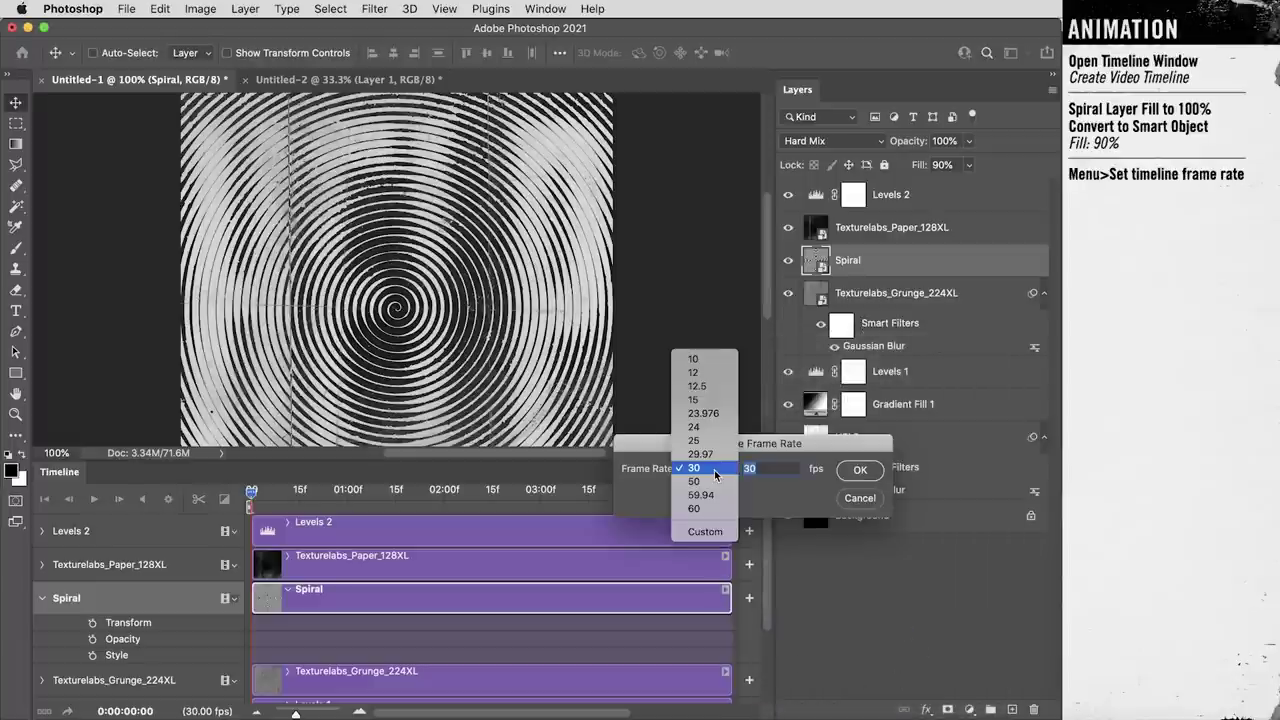
pyautogui.click(714, 374)
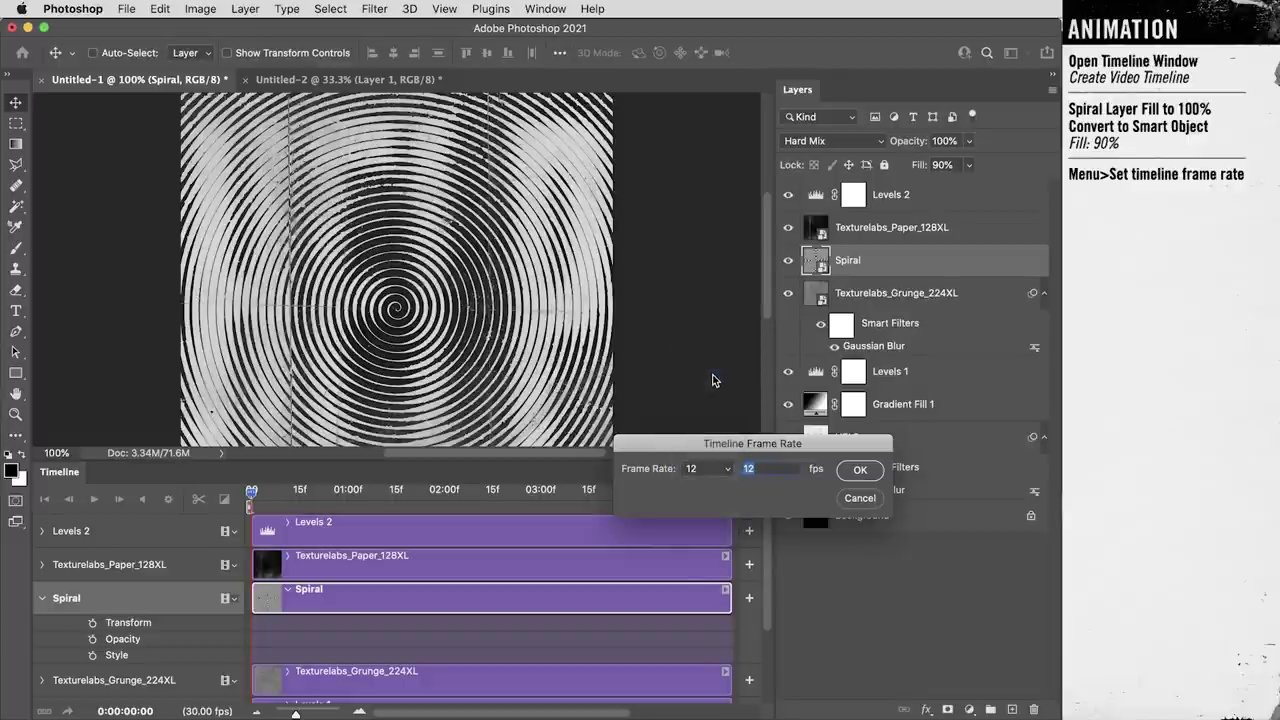
pyautogui.click(852, 471)
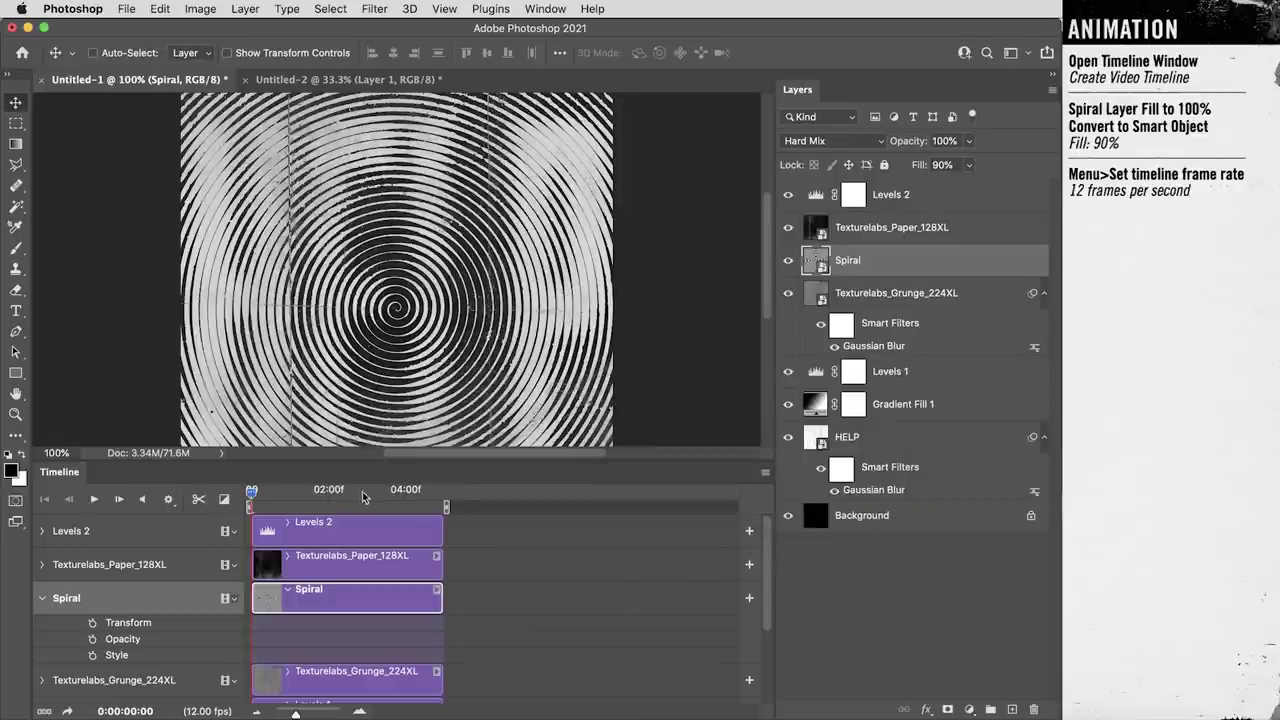
pyautogui.moveTo(294, 713); pyautogui.dragTo(305, 714)
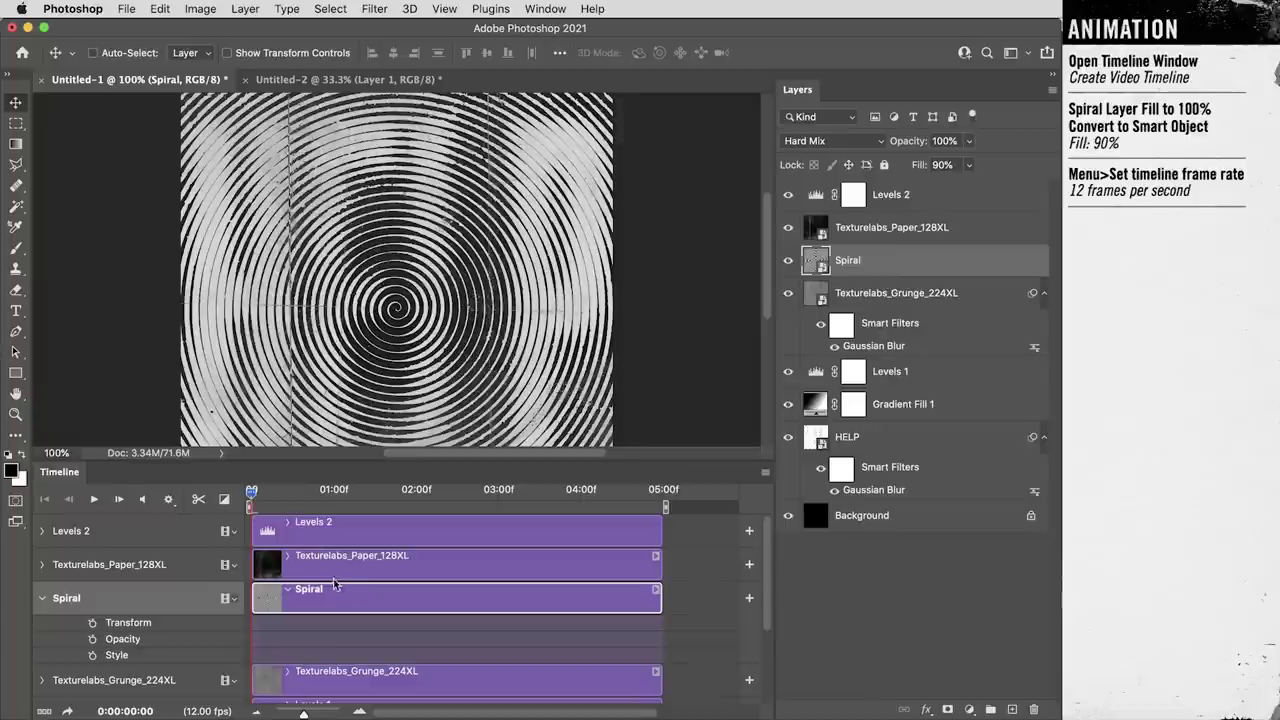
# Add a Transform keyframe at 0:00 and rotate the spiral 180° at 2:00
pyautogui.click(92, 624)
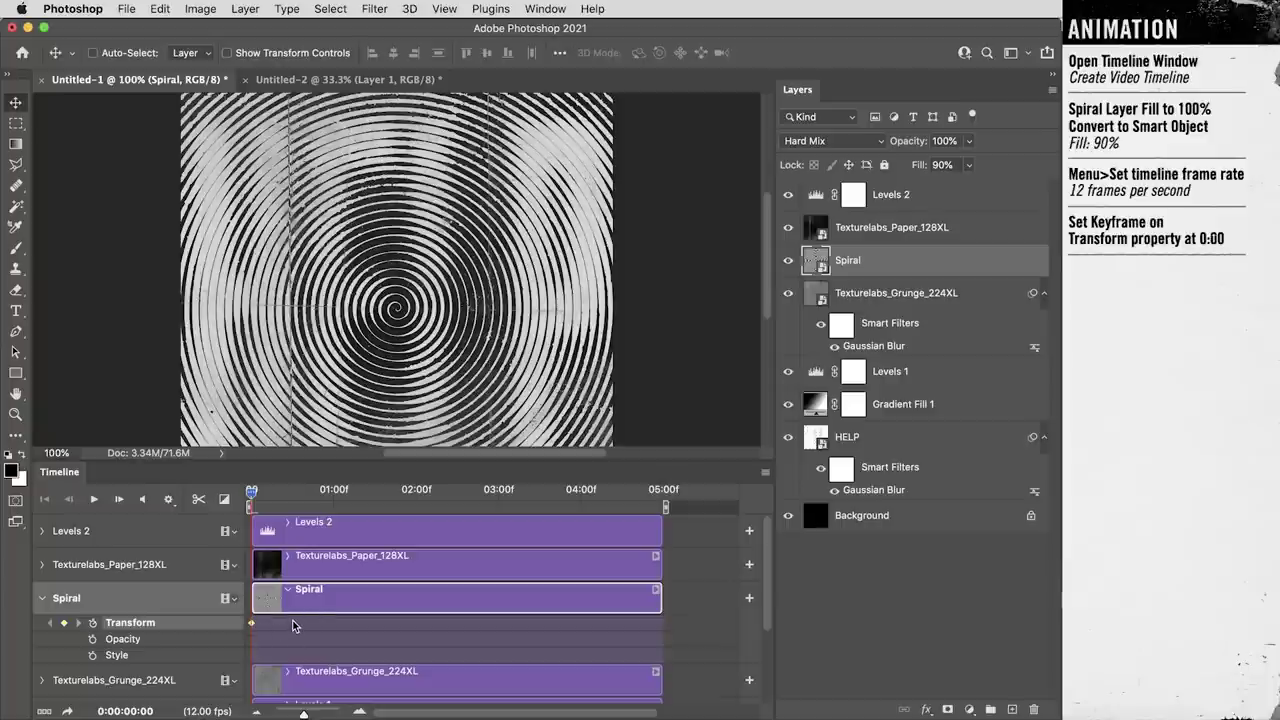
pyautogui.moveTo(390, 494); pyautogui.dragTo(414, 494)
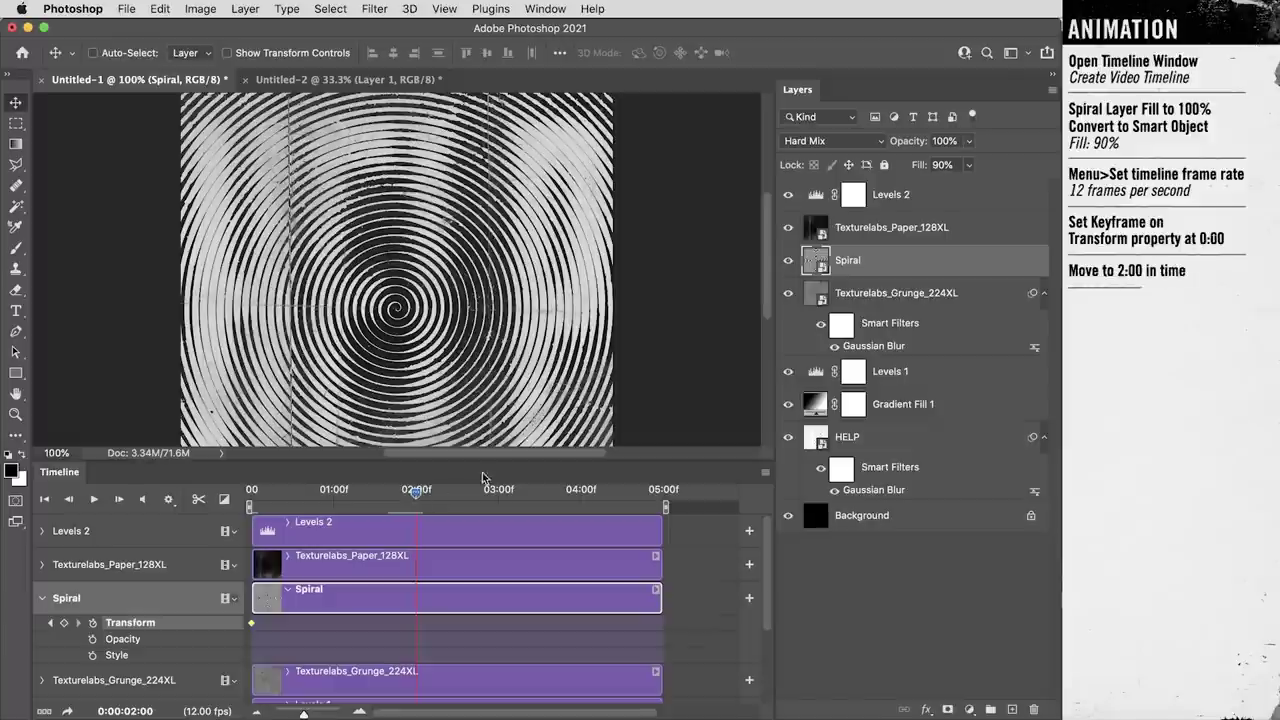
pyautogui.press('super+t')
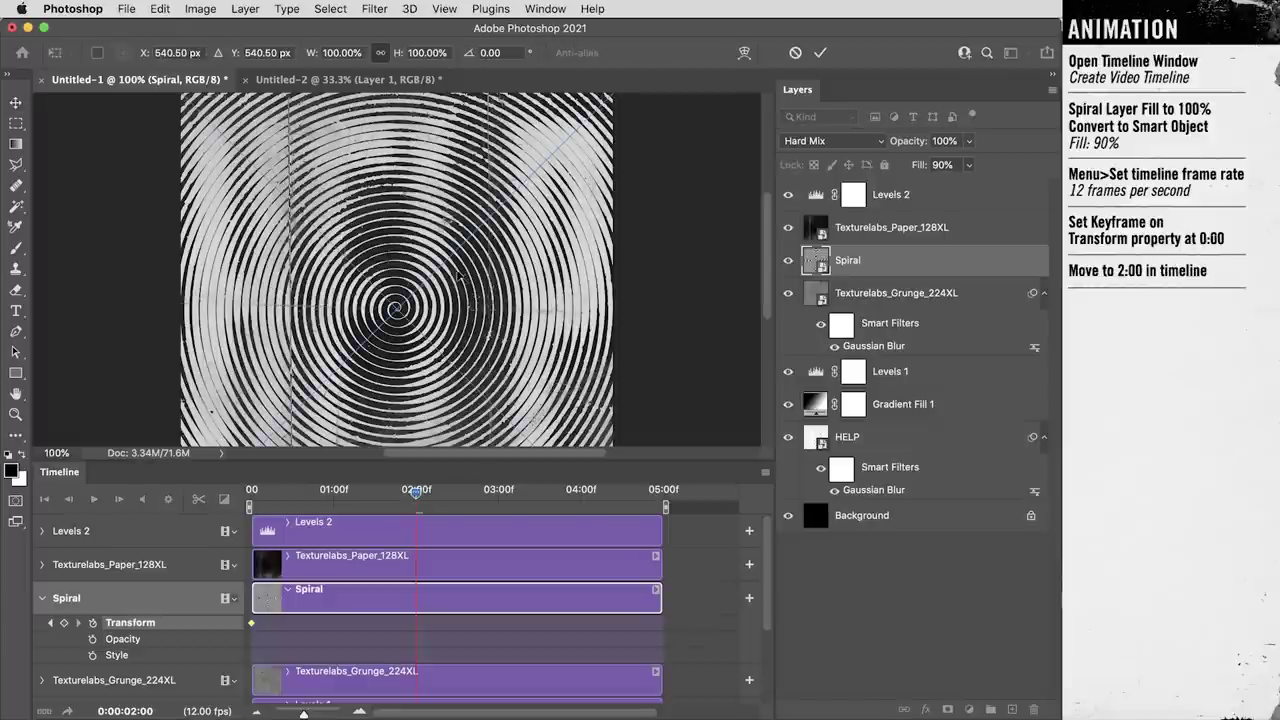
pyautogui.click(517, 54)
pyautogui.write('360')
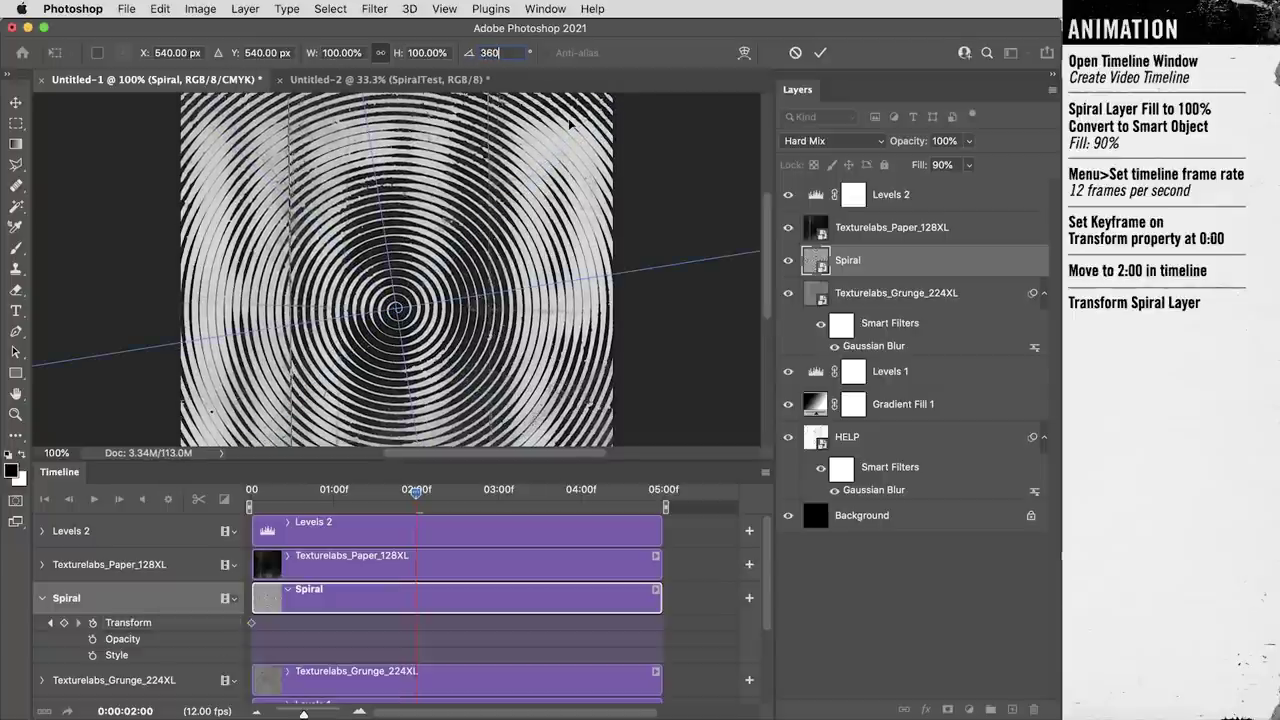
pyautogui.press('Return')
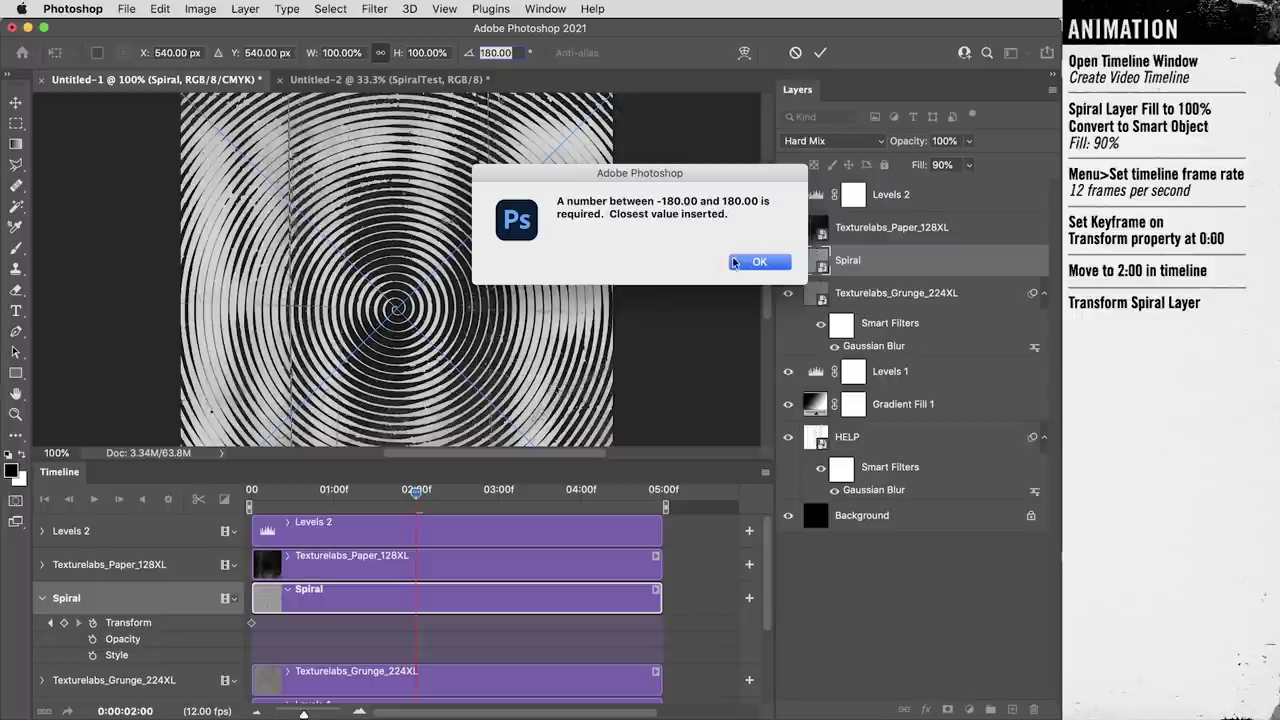
pyautogui.click(758, 262)
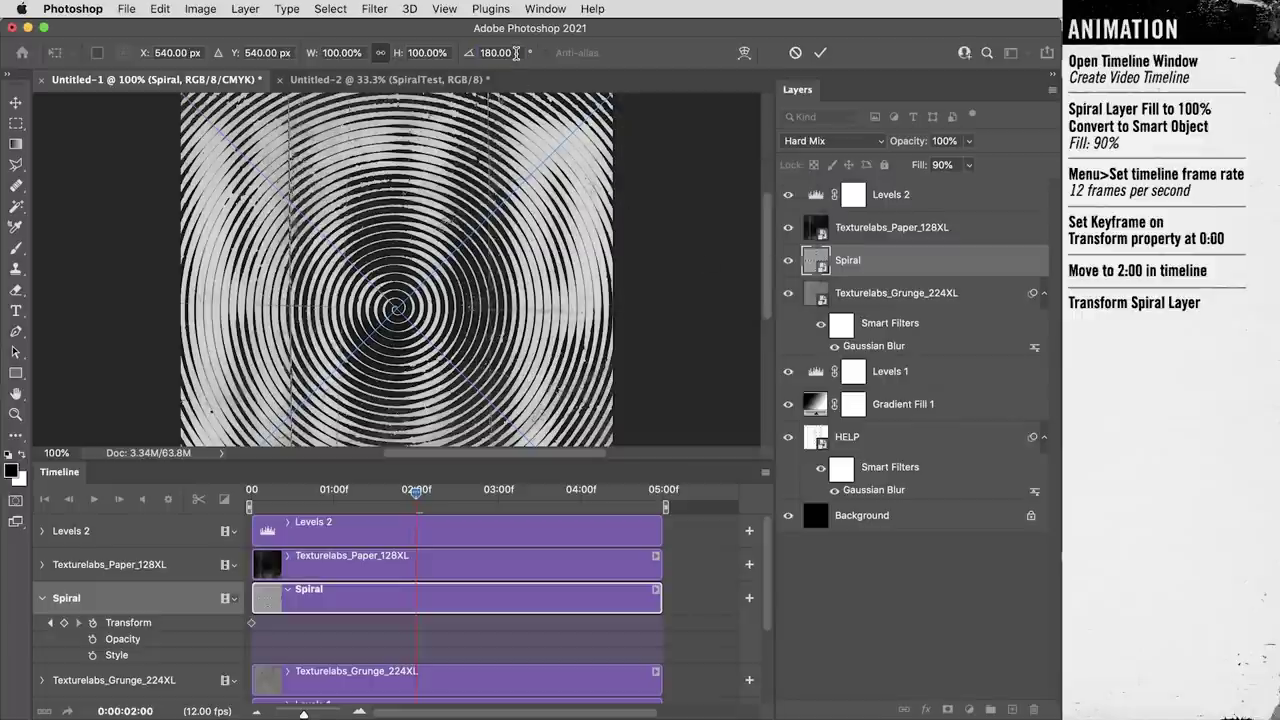
pyautogui.press('Return')
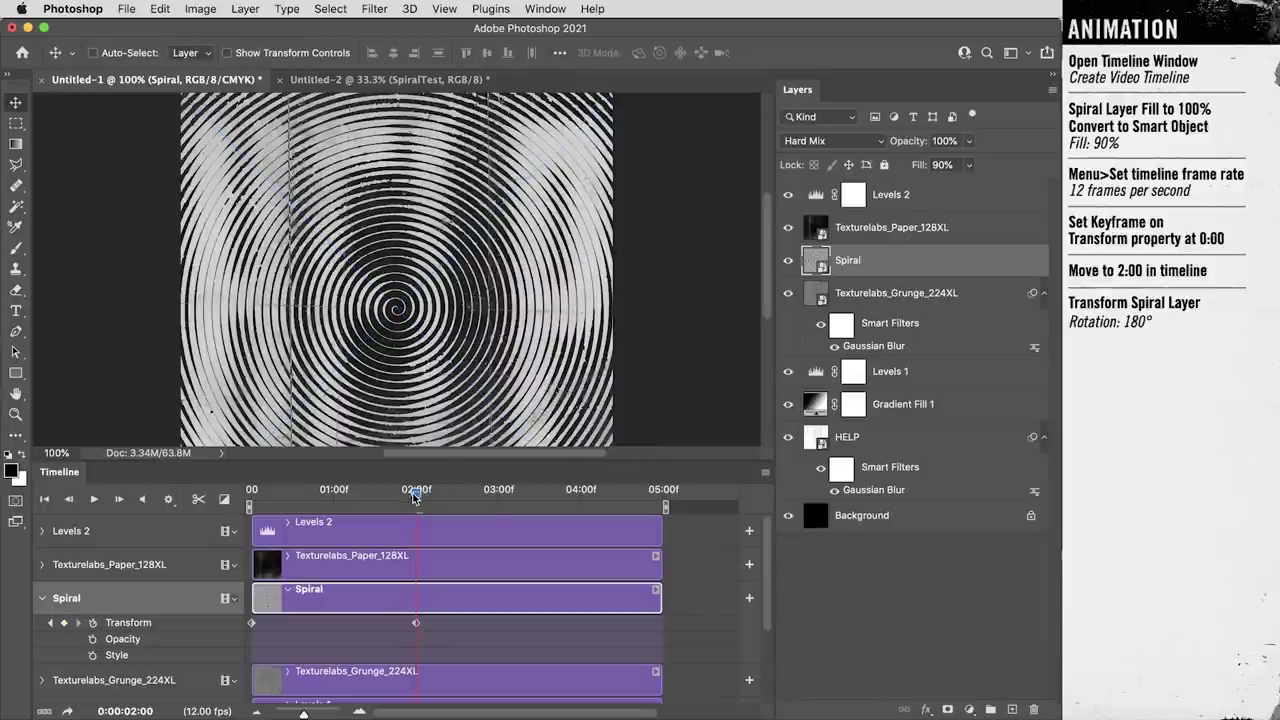
# Play the animation to preview the rotation and return the playhead to 0:00
pyautogui.click(258, 494)
pyautogui.press('space')
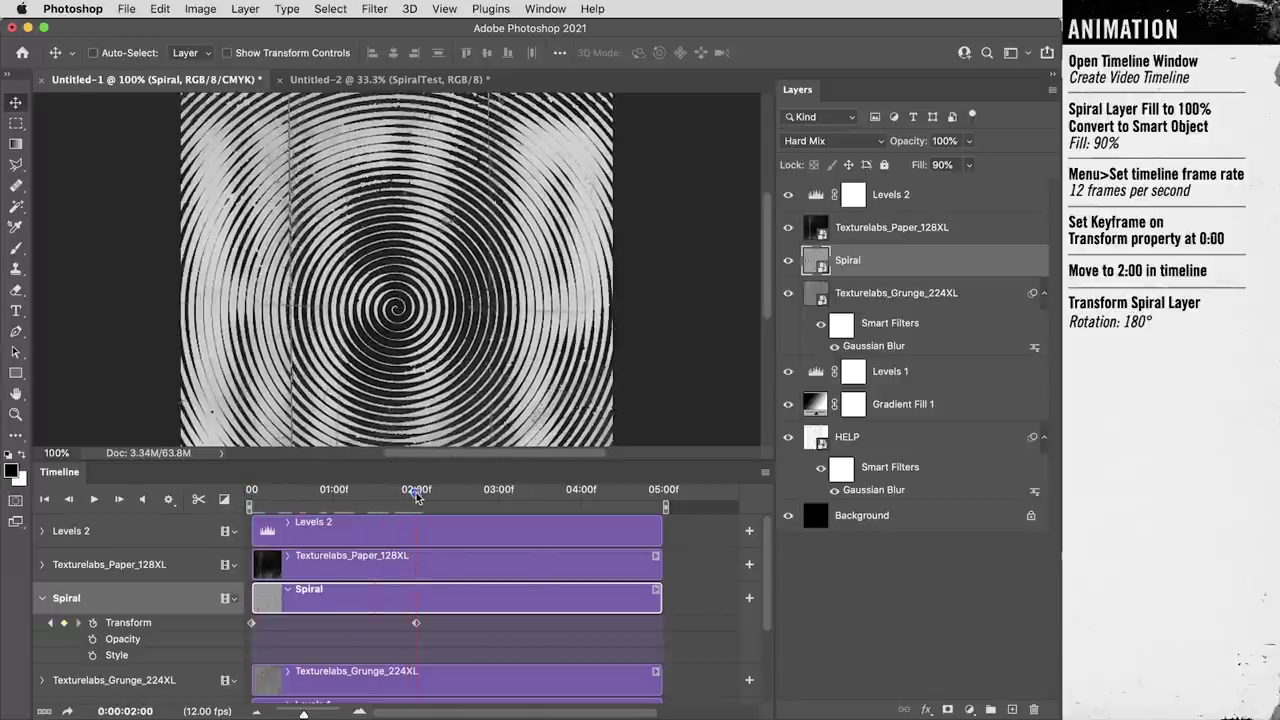
pyautogui.moveTo(270, 494)
pyautogui.mouseDown()
pyautogui.moveTo(251, 494)
pyautogui.moveTo(415, 494)
pyautogui.moveTo(251, 494)
pyautogui.mouseUp()
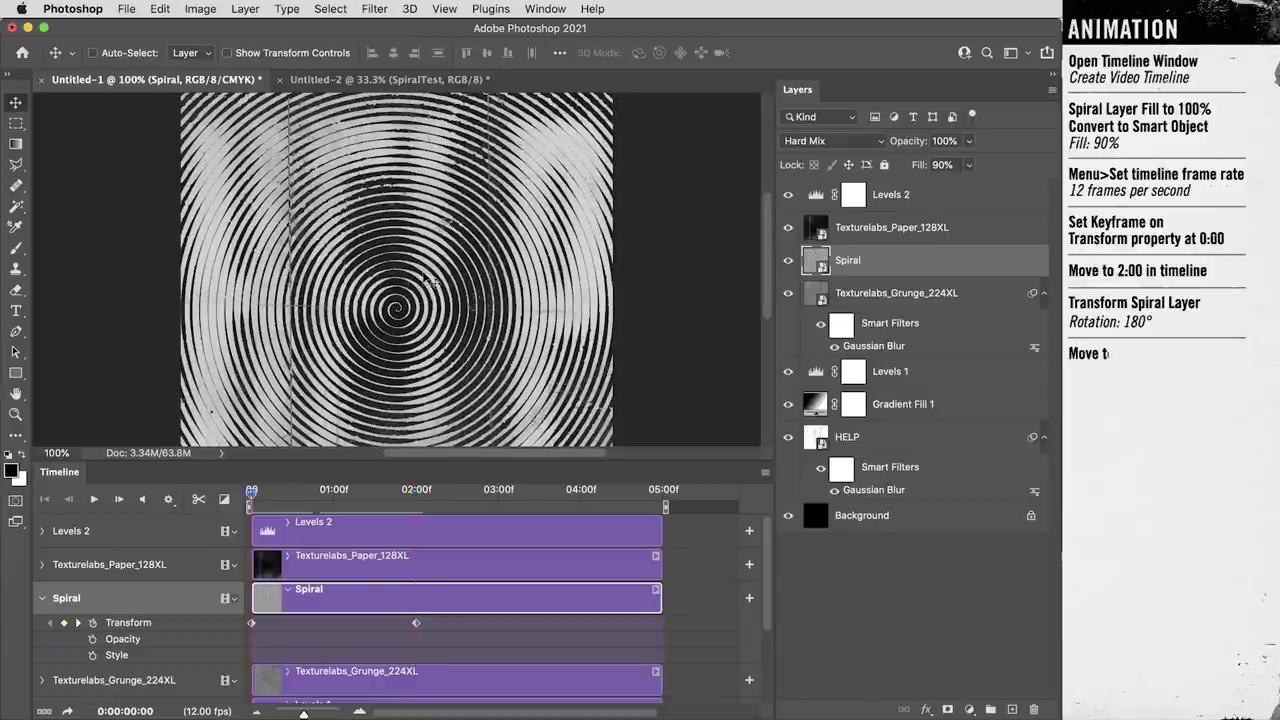
# Rotate the spiral to −180° at 0:00 and preview the turn up to 2:00
pyautogui.press('super+t')
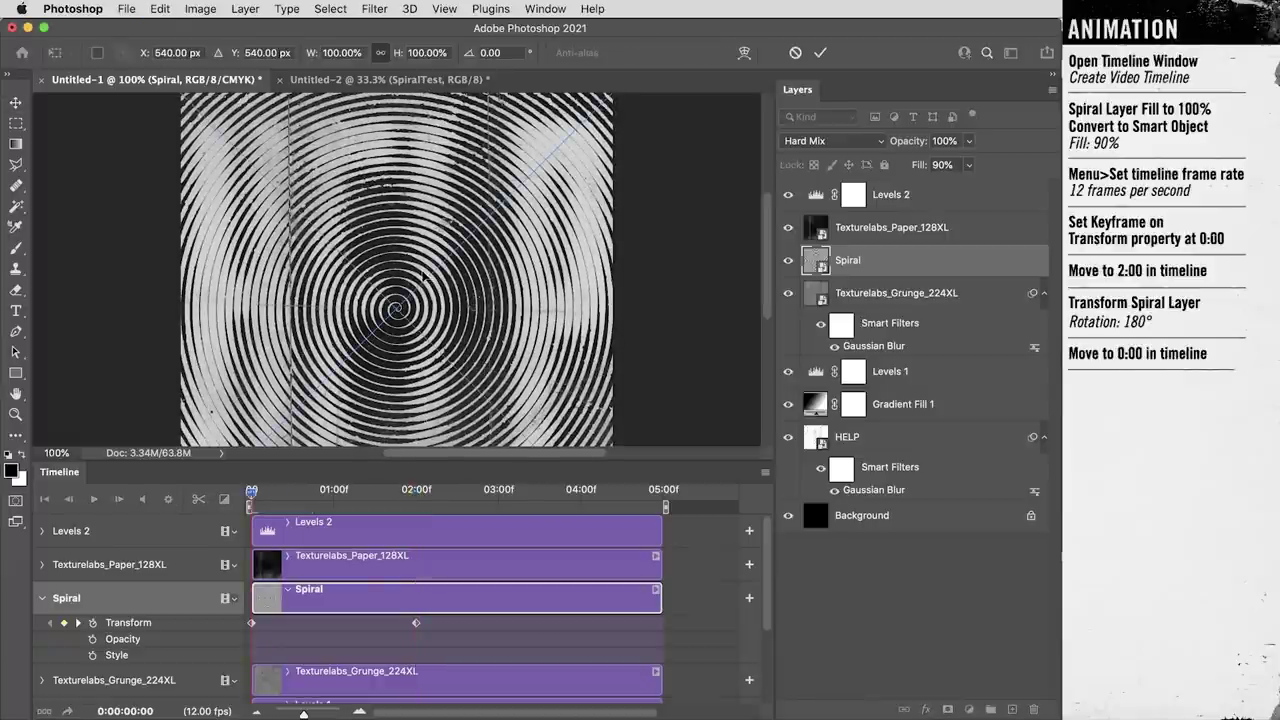
pyautogui.click(519, 50)
pyautogui.write('180')
pyautogui.press('Return')
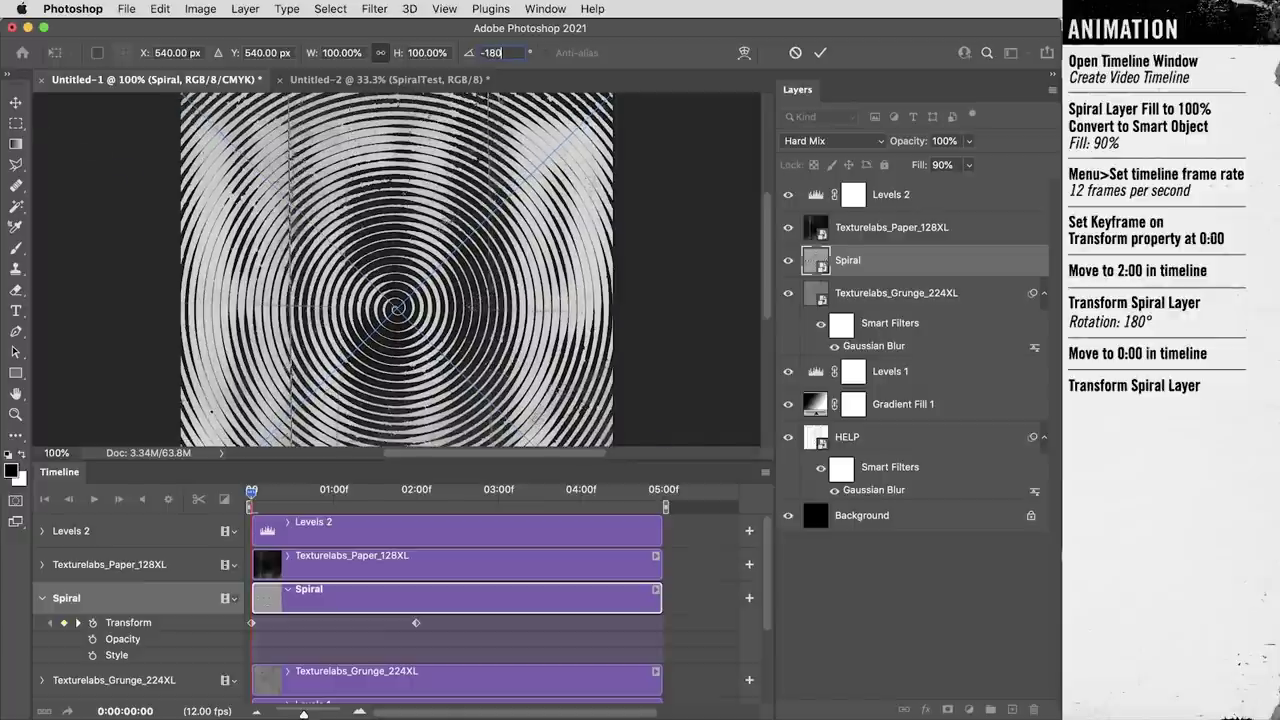
pyautogui.press('Return')
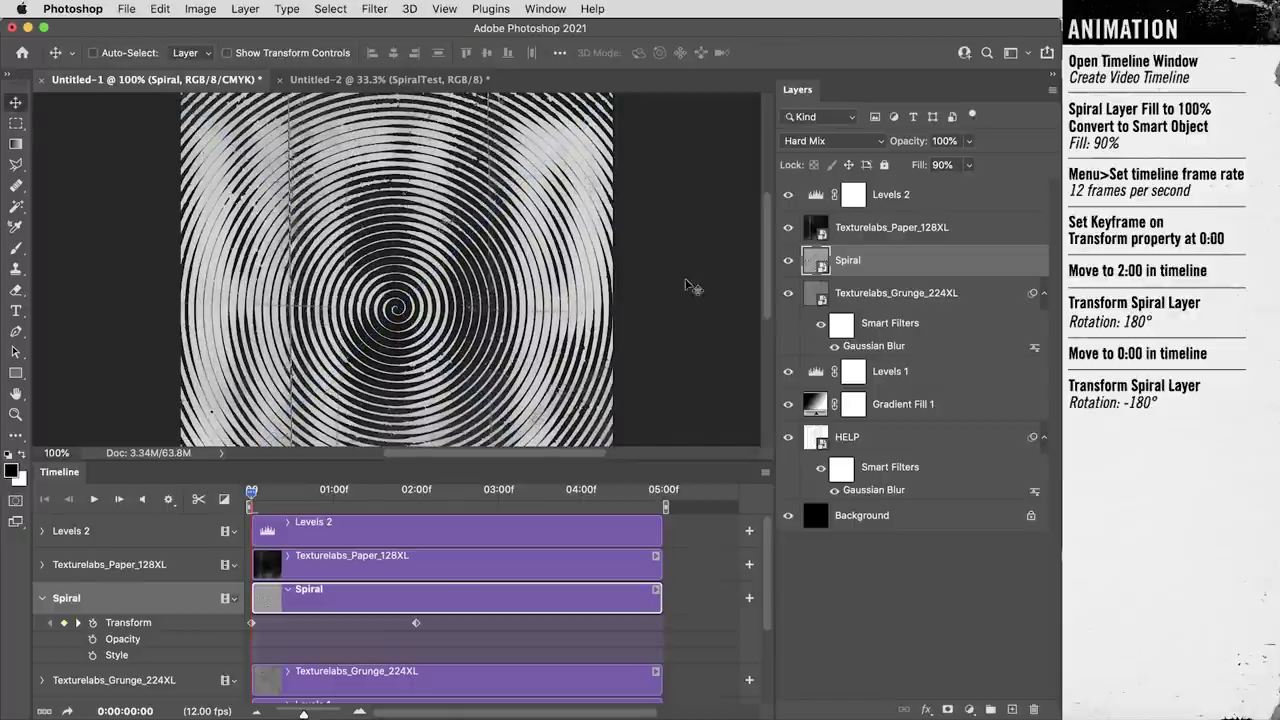
pyautogui.moveTo(251, 500); pyautogui.dragTo(395, 503)
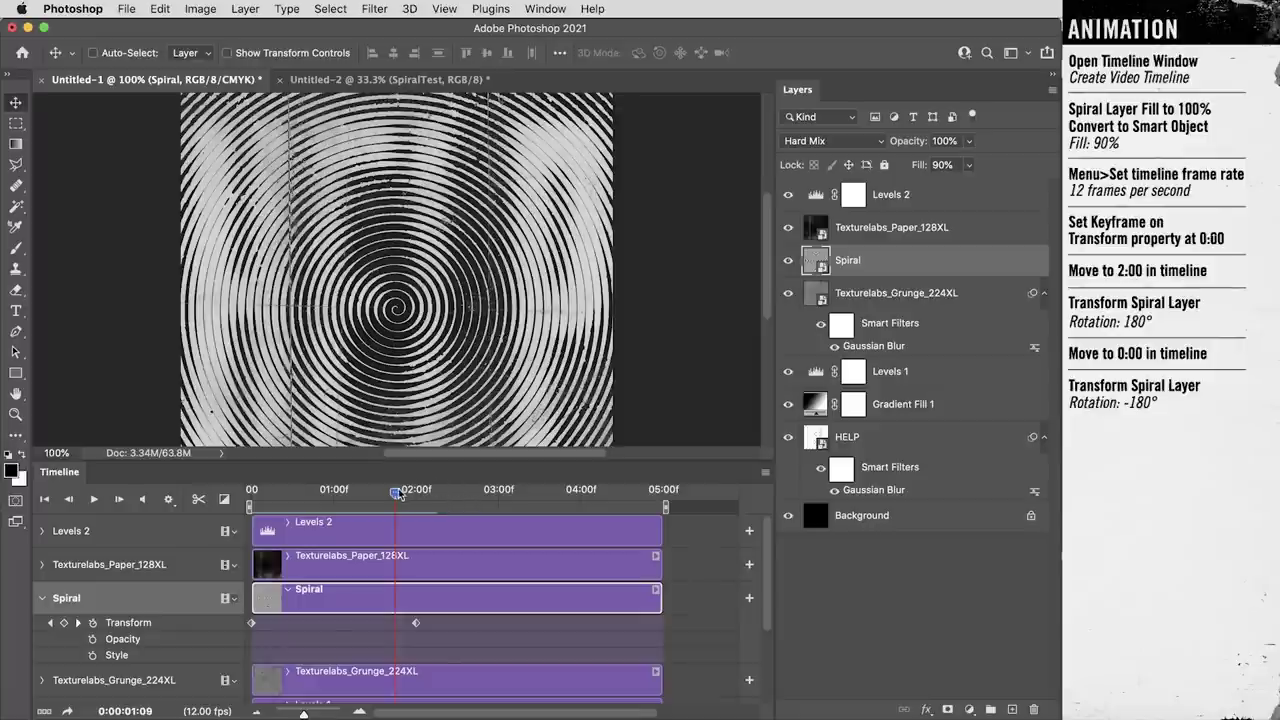
# At 1:00, set the spiral's width and height to 100% with 0° rotation
pyautogui.moveTo(395, 497); pyautogui.dragTo(335, 497)
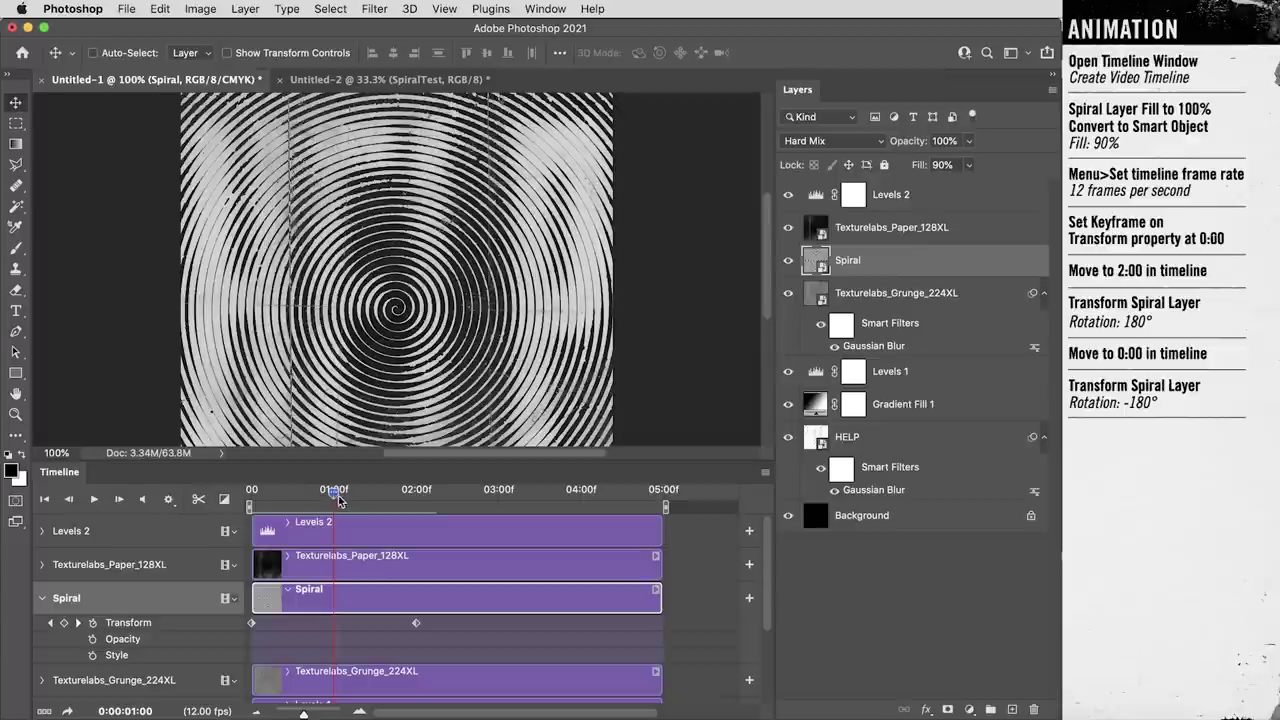
pyautogui.hotkey('ctrl', 't')
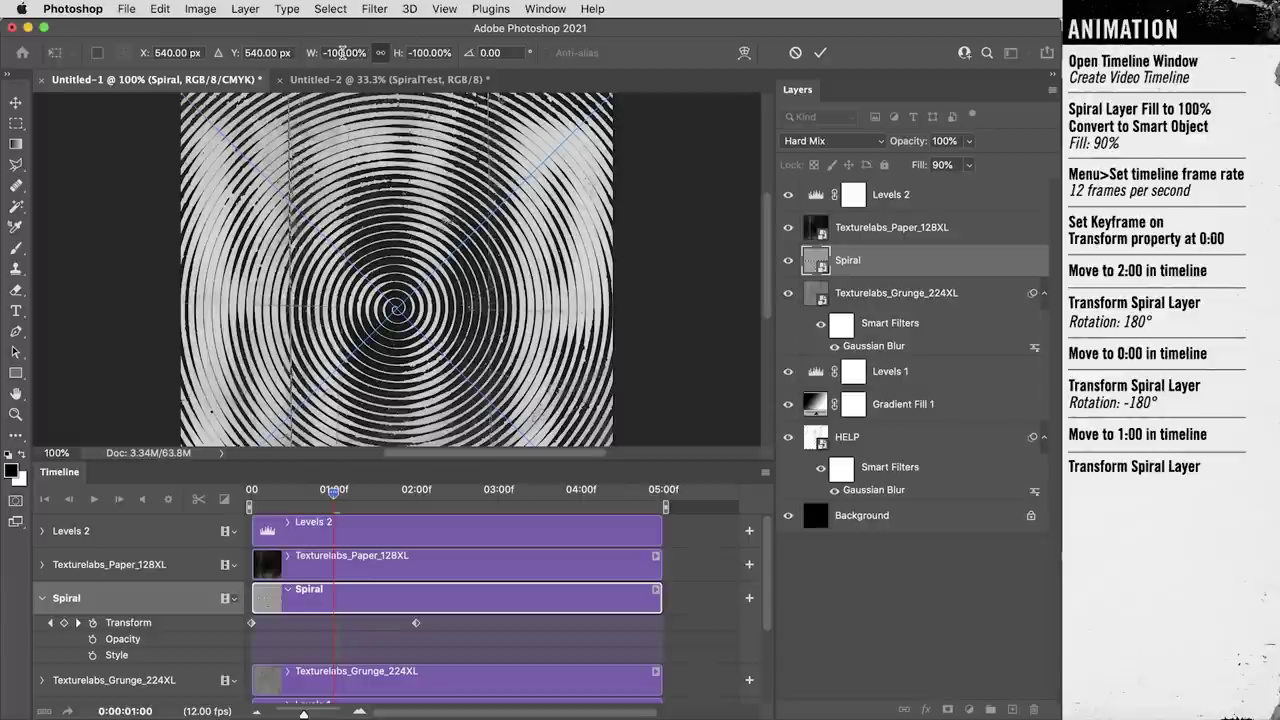
pyautogui.click(343, 52)
pyautogui.write('100')
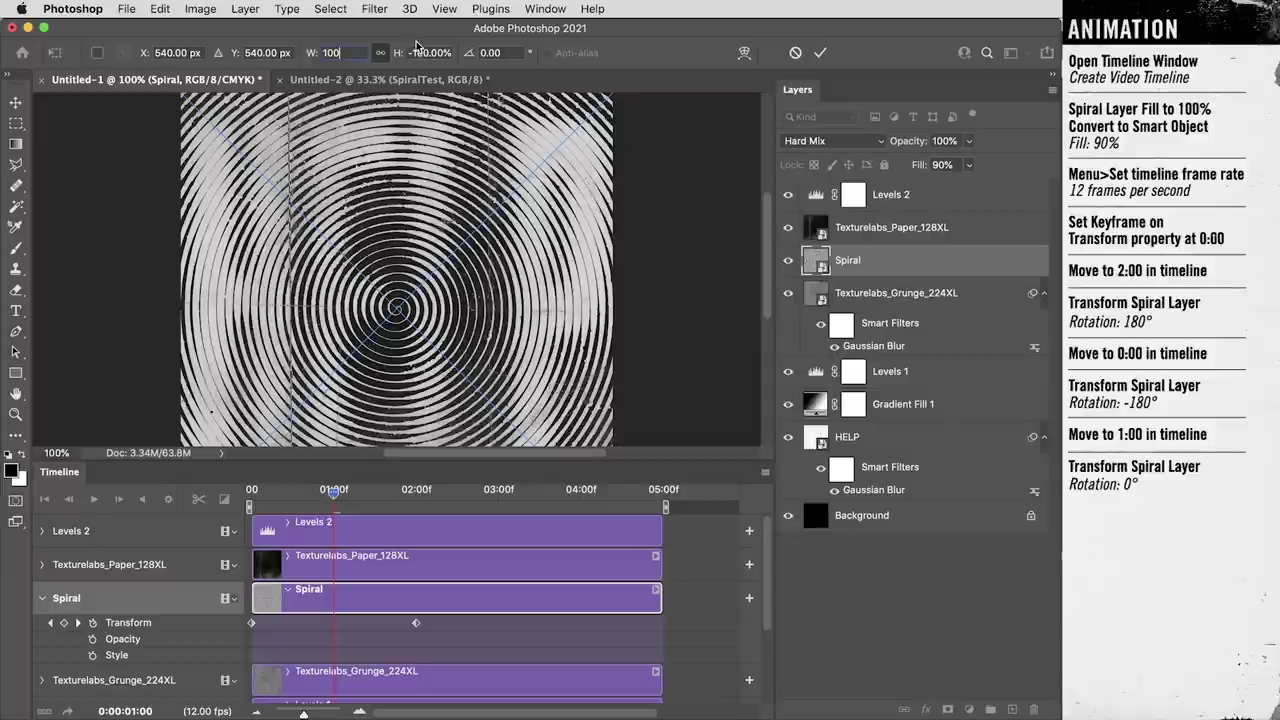
pyautogui.press('Tab')
pyautogui.write('100')
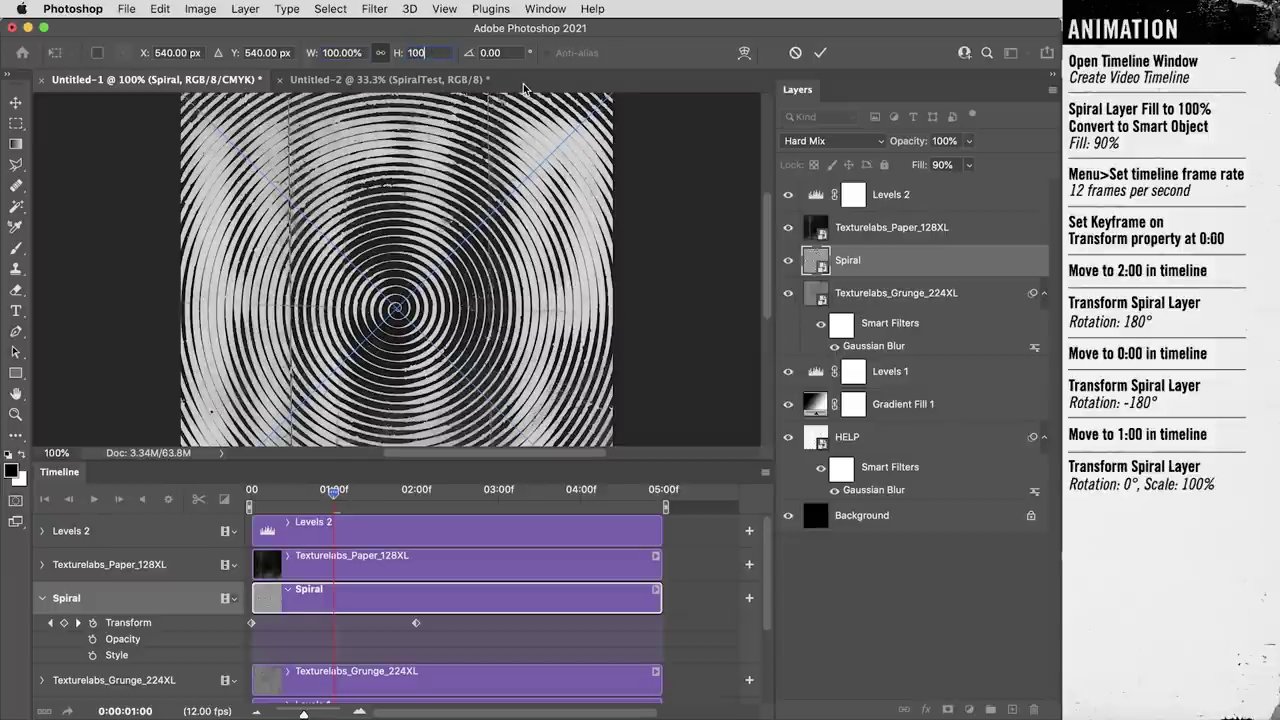
pyautogui.press('Return')
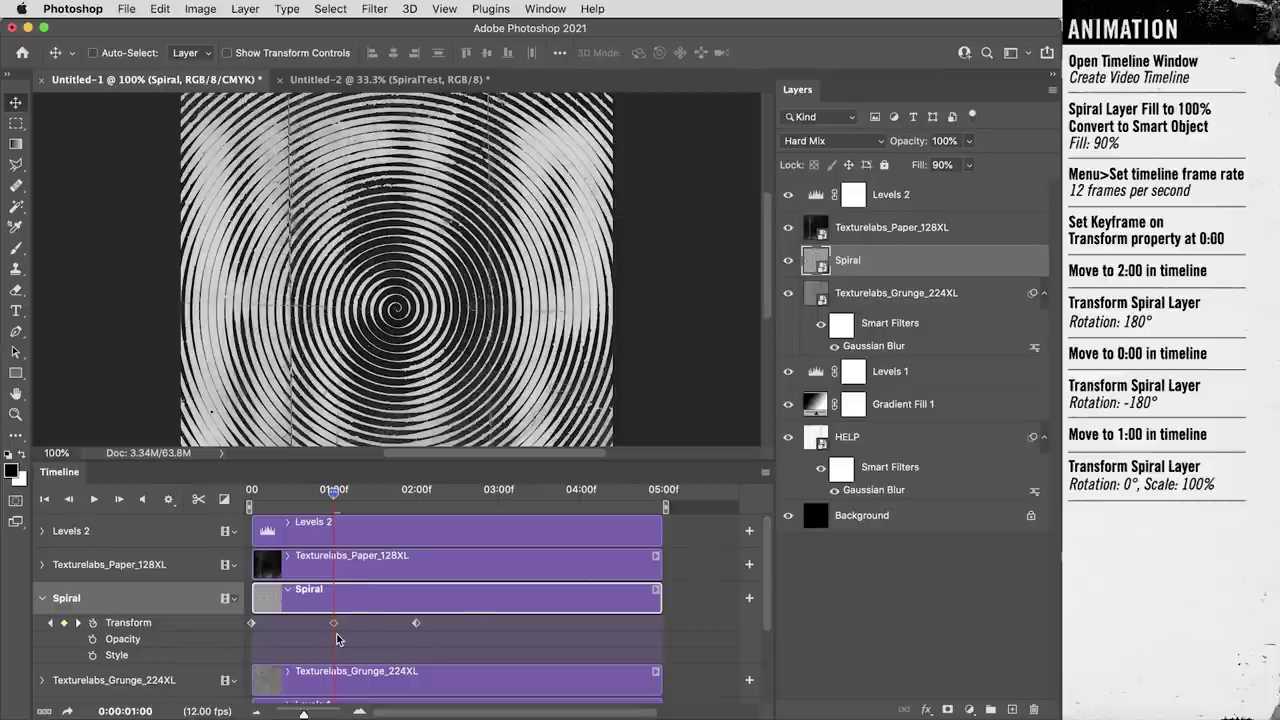
# Trim the Levels 2, Paper, Spiral, Grunge, Levels 1, Gradient Fill 1 and HELP clips to 2:00
pyautogui.moveTo(333, 491); pyautogui.dragTo(553, 497)
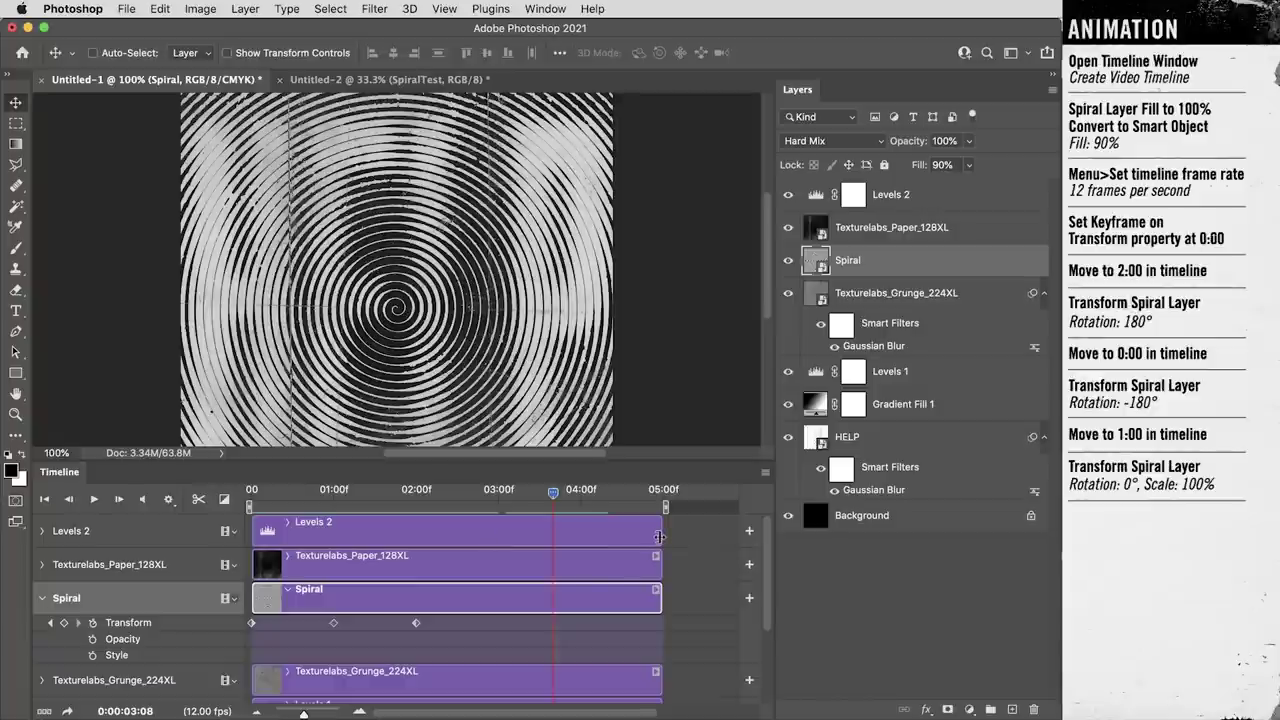
pyautogui.moveTo(659, 537); pyautogui.dragTo(435, 548)
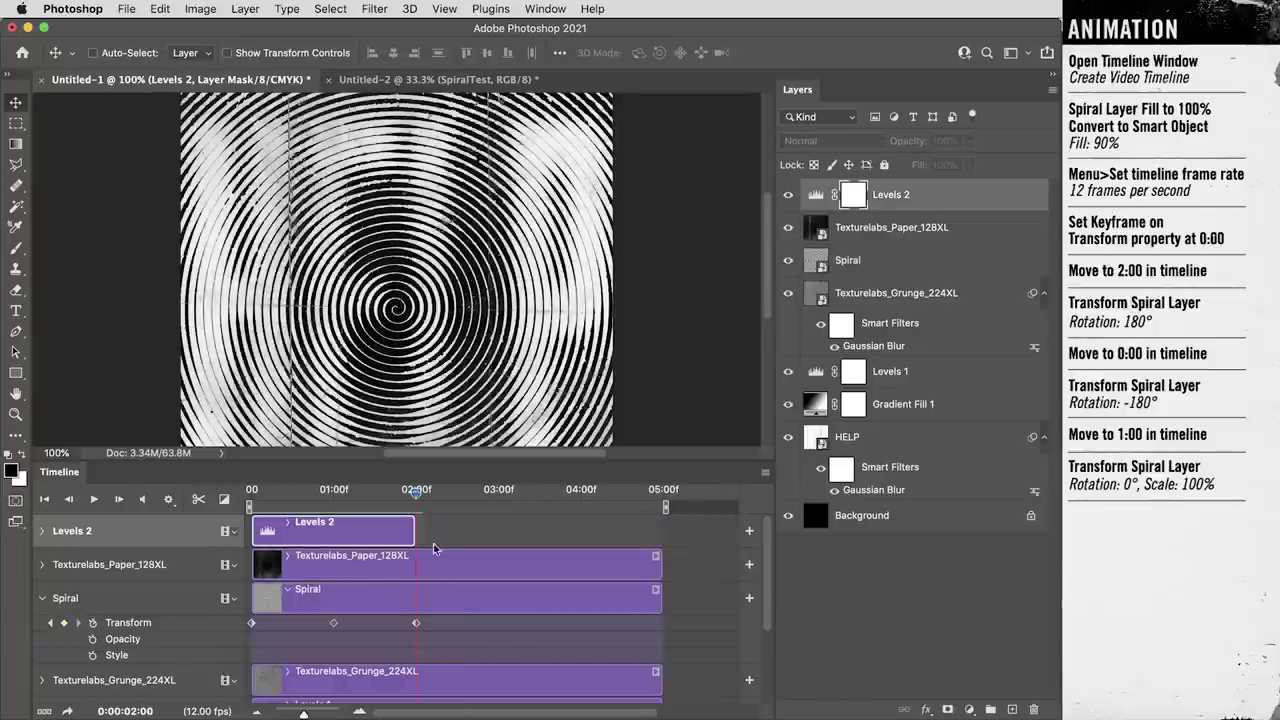
pyautogui.moveTo(657, 566); pyautogui.dragTo(415, 569)
pyautogui.moveTo(658, 599); pyautogui.dragTo(417, 600)
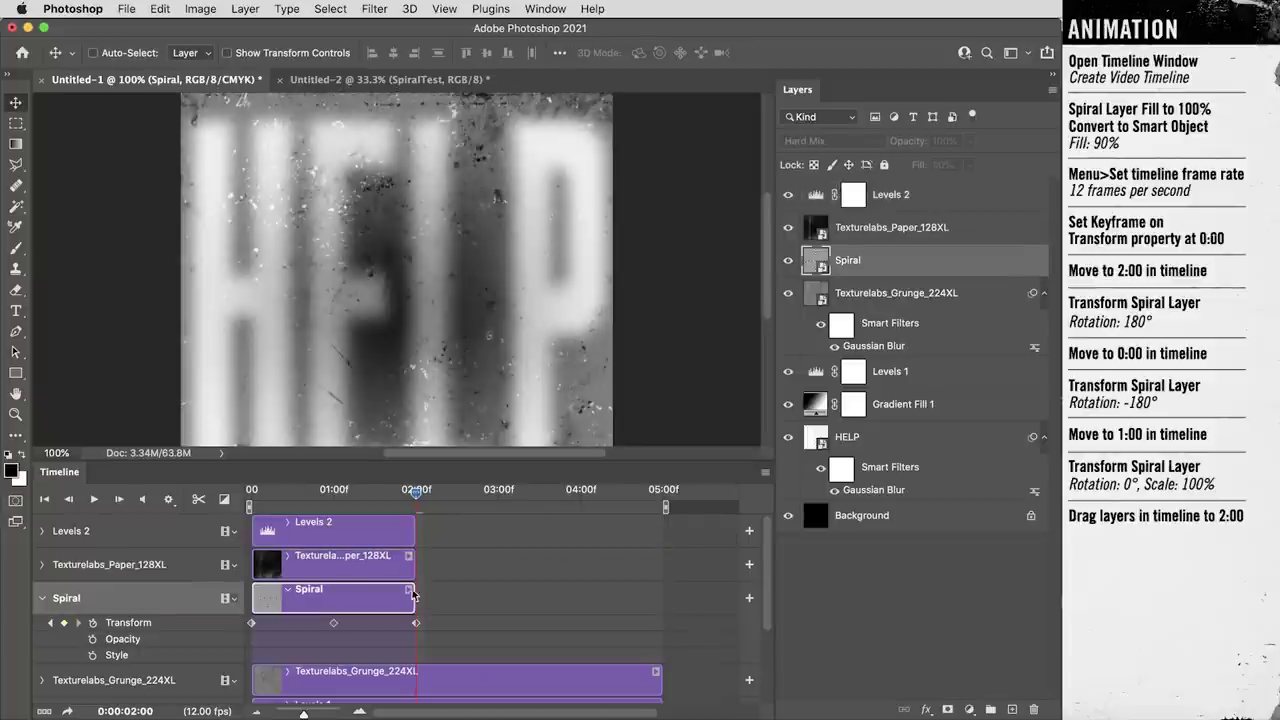
pyautogui.moveTo(658, 684); pyautogui.dragTo(416, 684)
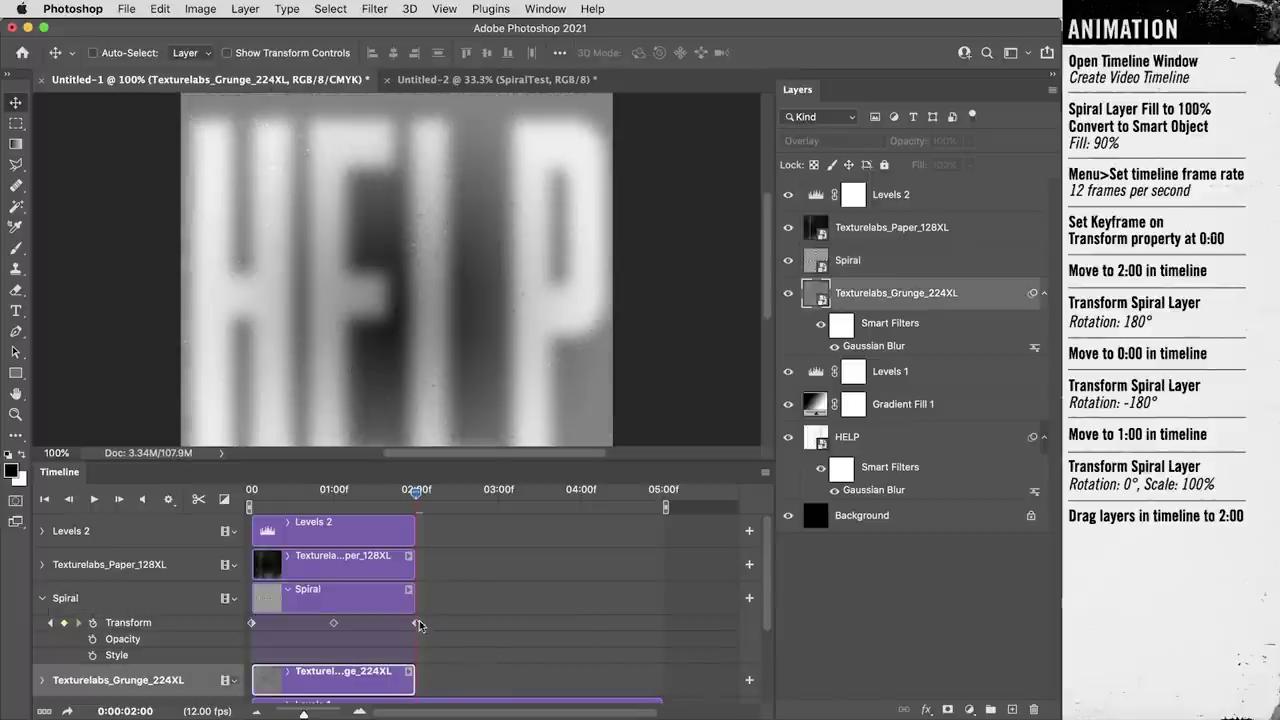
pyautogui.scroll(-3, 770, 605)
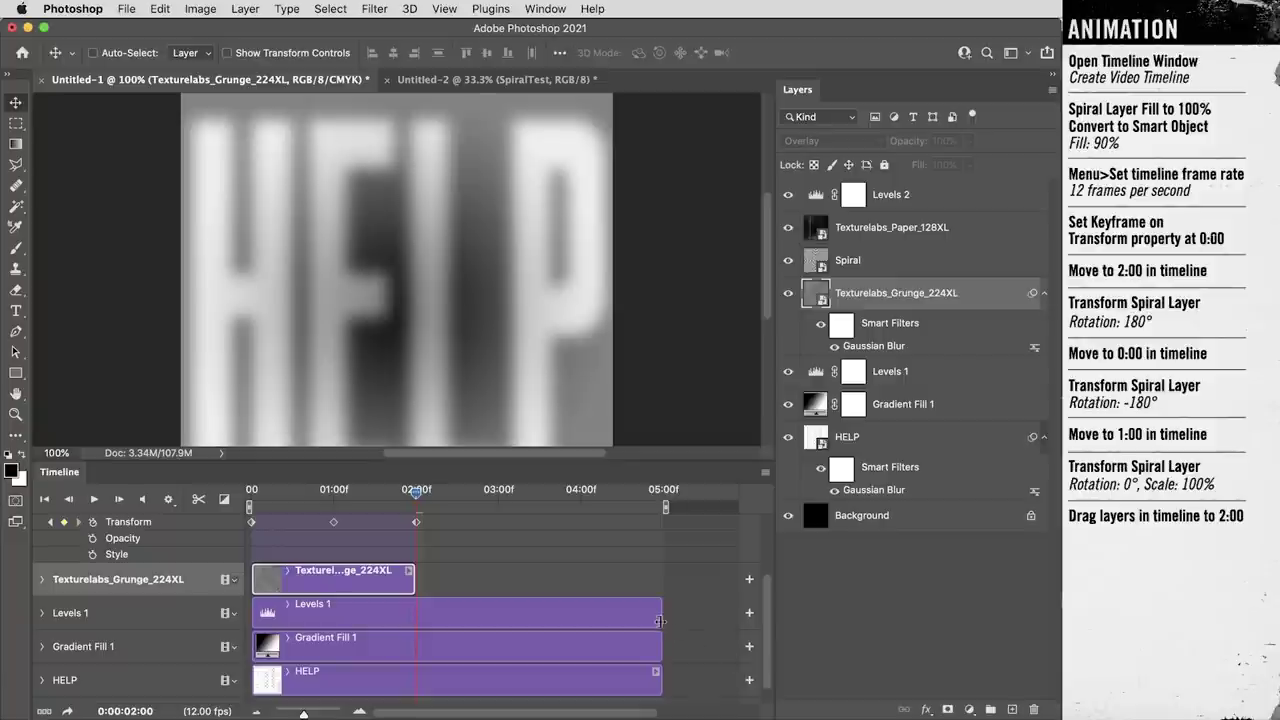
pyautogui.moveTo(660, 612); pyautogui.dragTo(416, 612)
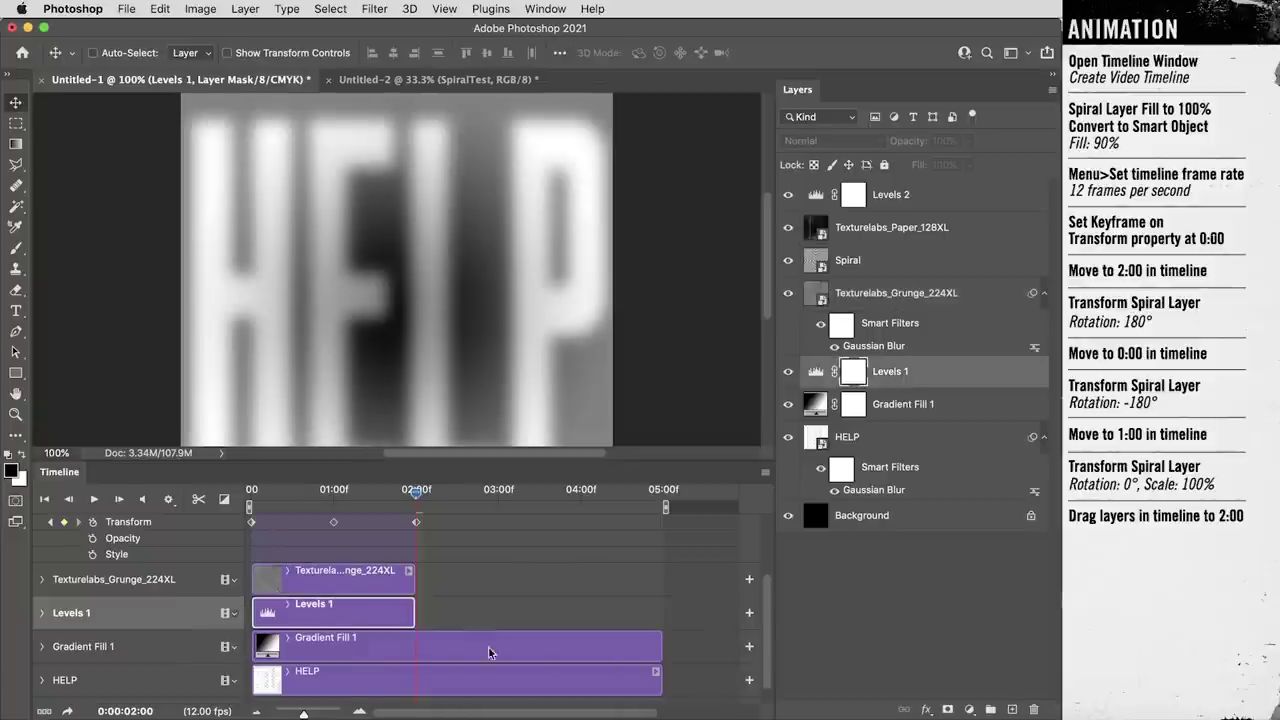
pyautogui.moveTo(659, 646); pyautogui.dragTo(416, 645)
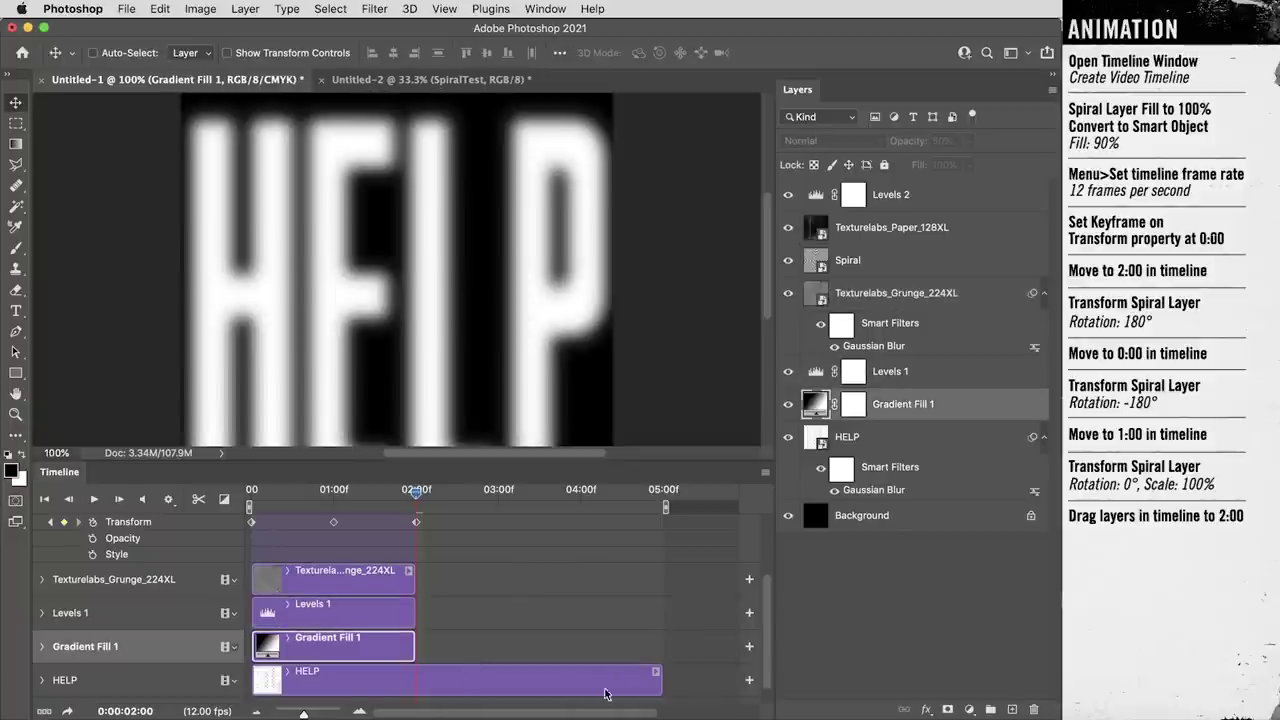
pyautogui.moveTo(657, 680); pyautogui.dragTo(416, 668)
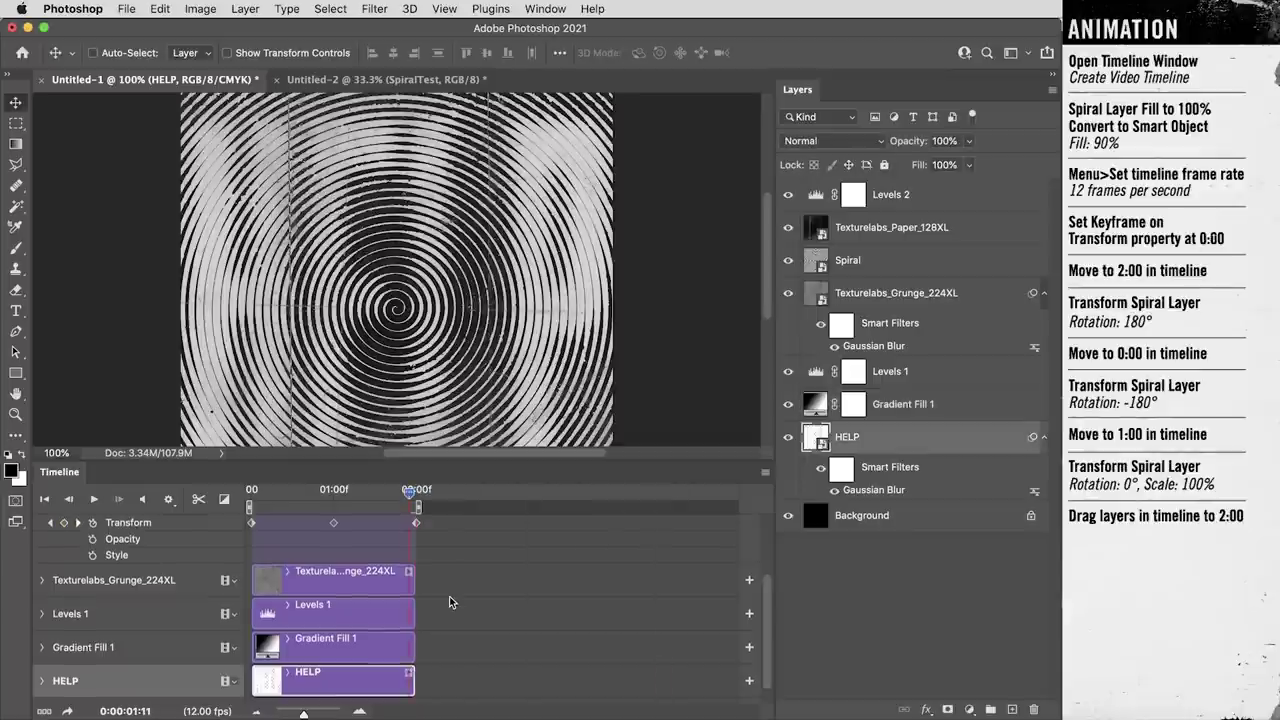
pyautogui.scroll(2, 432, 600)
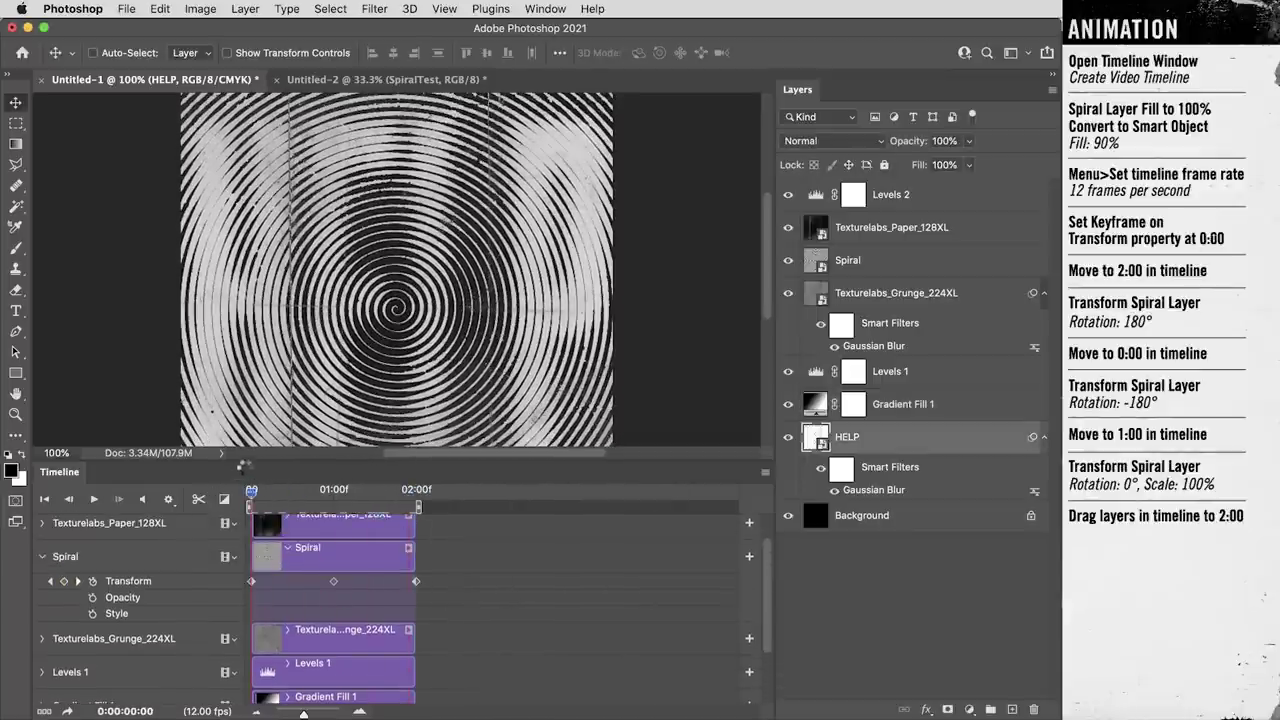
# Enlarge the canvas view, then play and stop a preview of the two-second spiral loop
pyautogui.moveTo(245, 458); pyautogui.dragTo(245, 500)
pyautogui.click(95, 541)
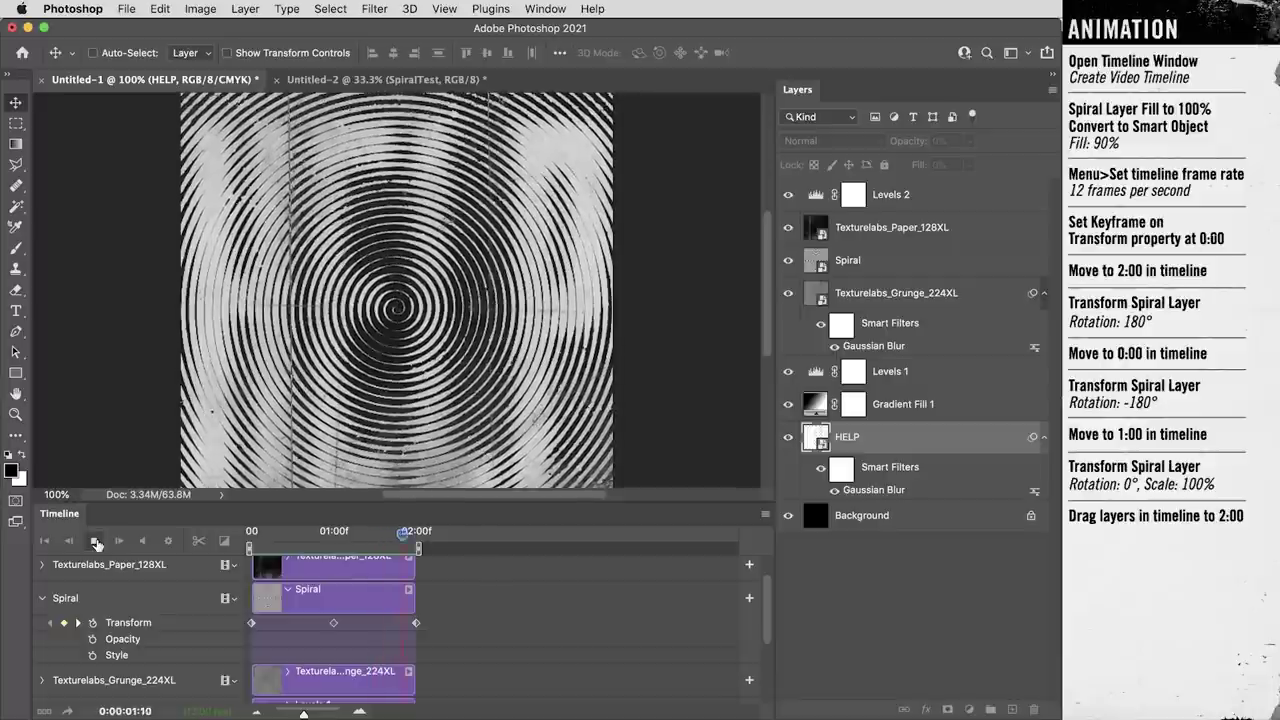
pyautogui.click(95, 541)
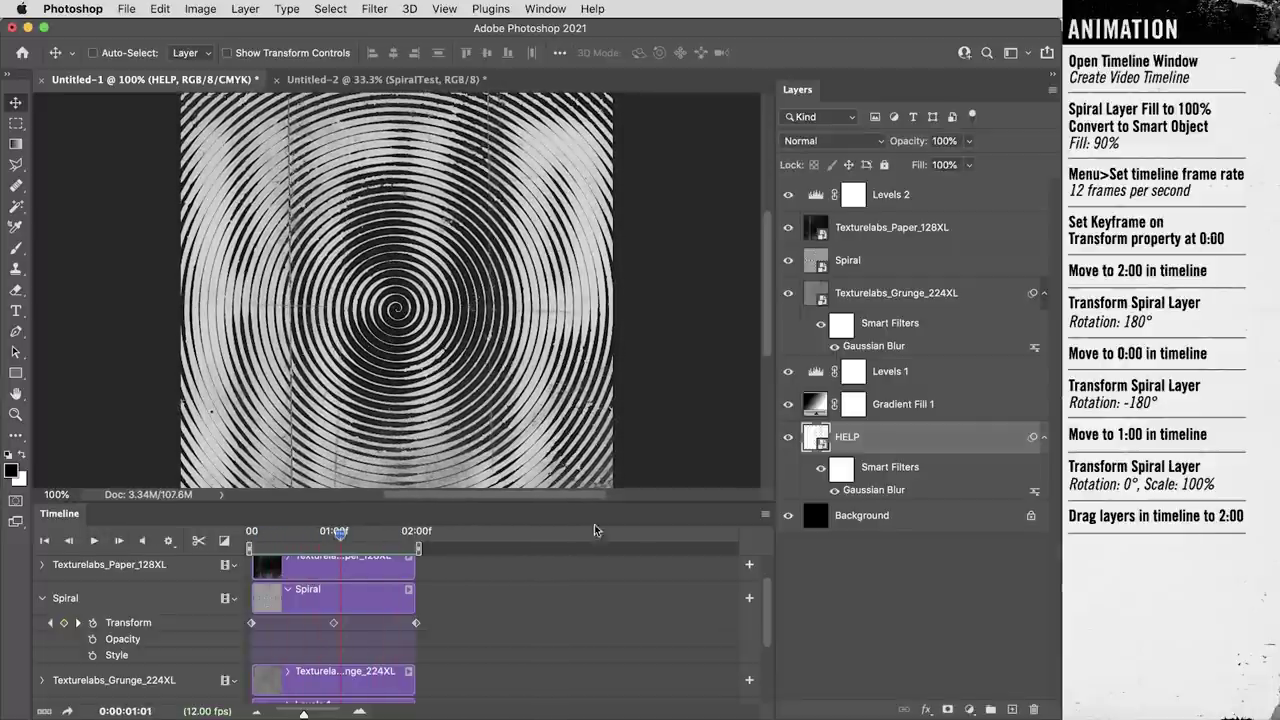
# Render the animation via Render Video, saving Spiral.psd in TUTORIAL and adding it to Media Encoder's queue
pyautogui.click(765, 515)
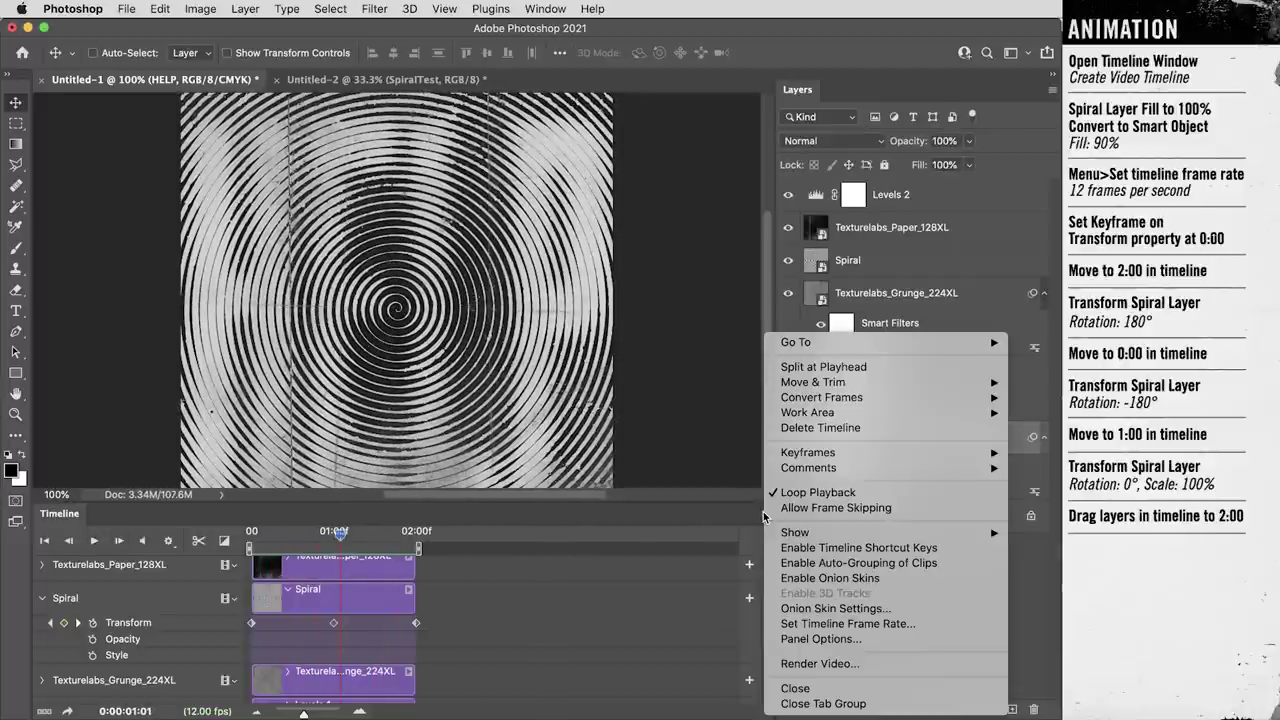
pyautogui.click(871, 663)
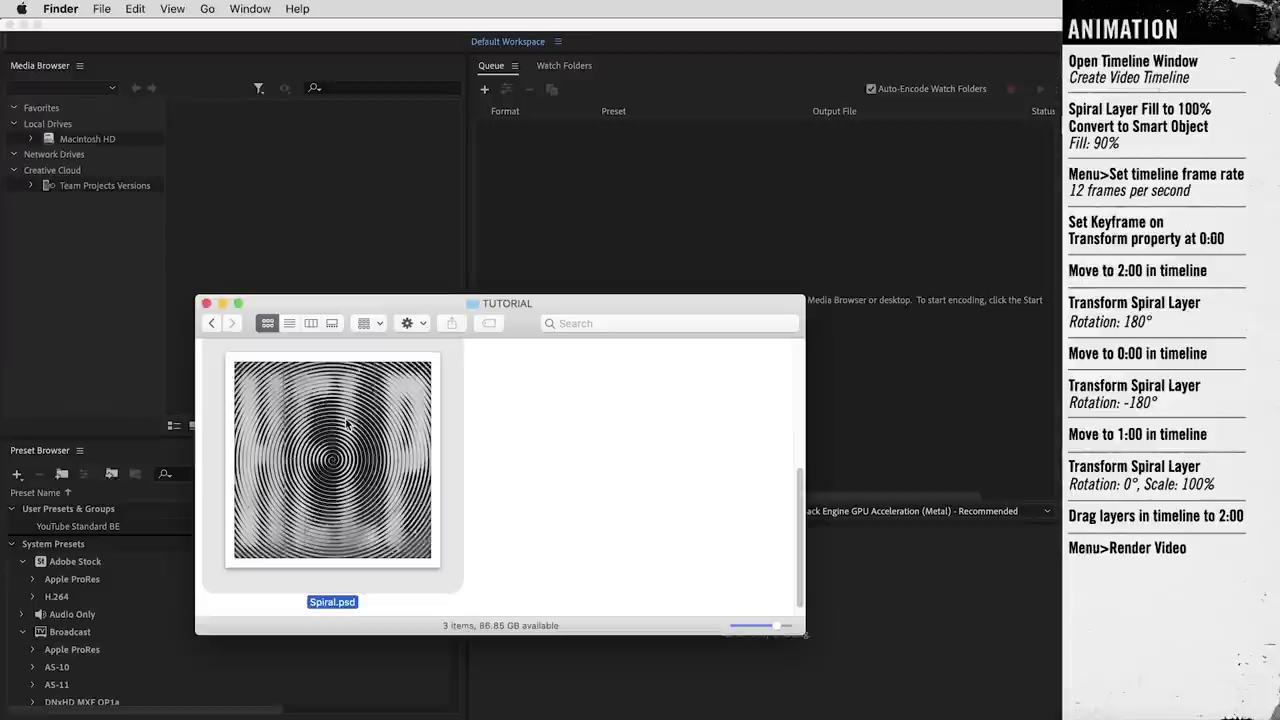
pyautogui.moveTo(332, 460); pyautogui.dragTo(591, 223)
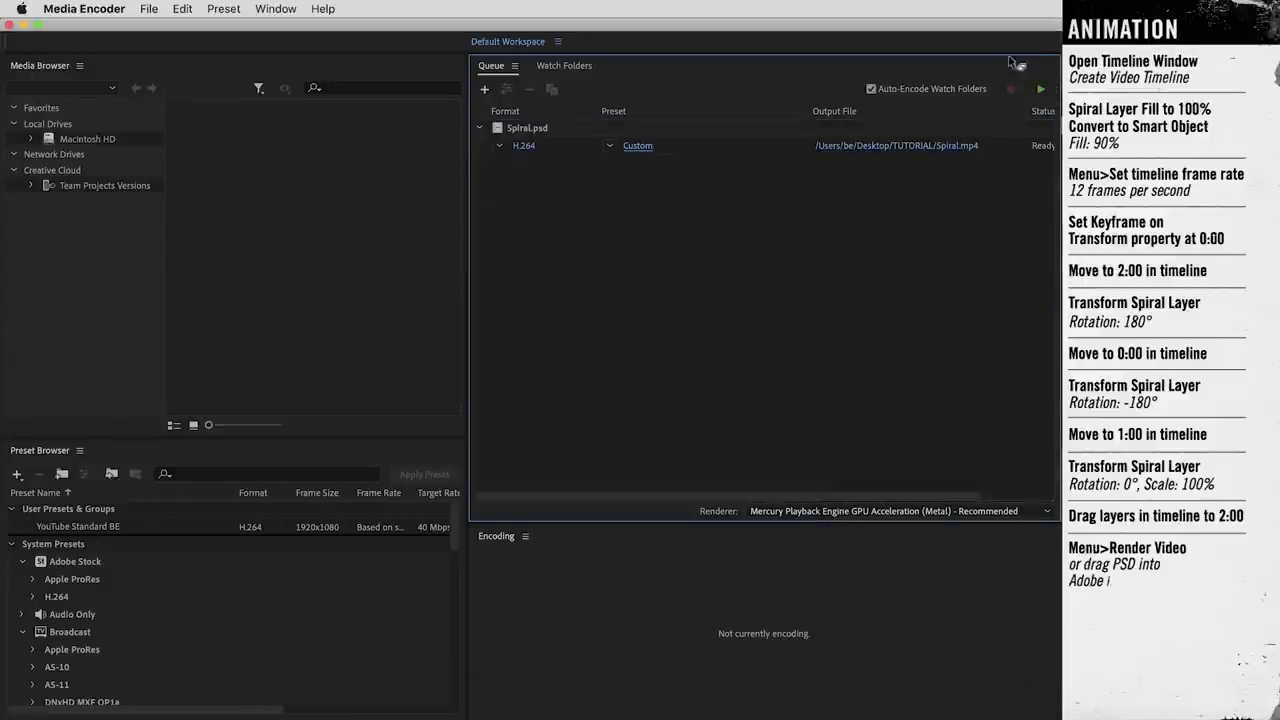
# Start encoding the queued Spiral.psd job to Spiral.mp4 as H.264
pyautogui.click(1042, 90)
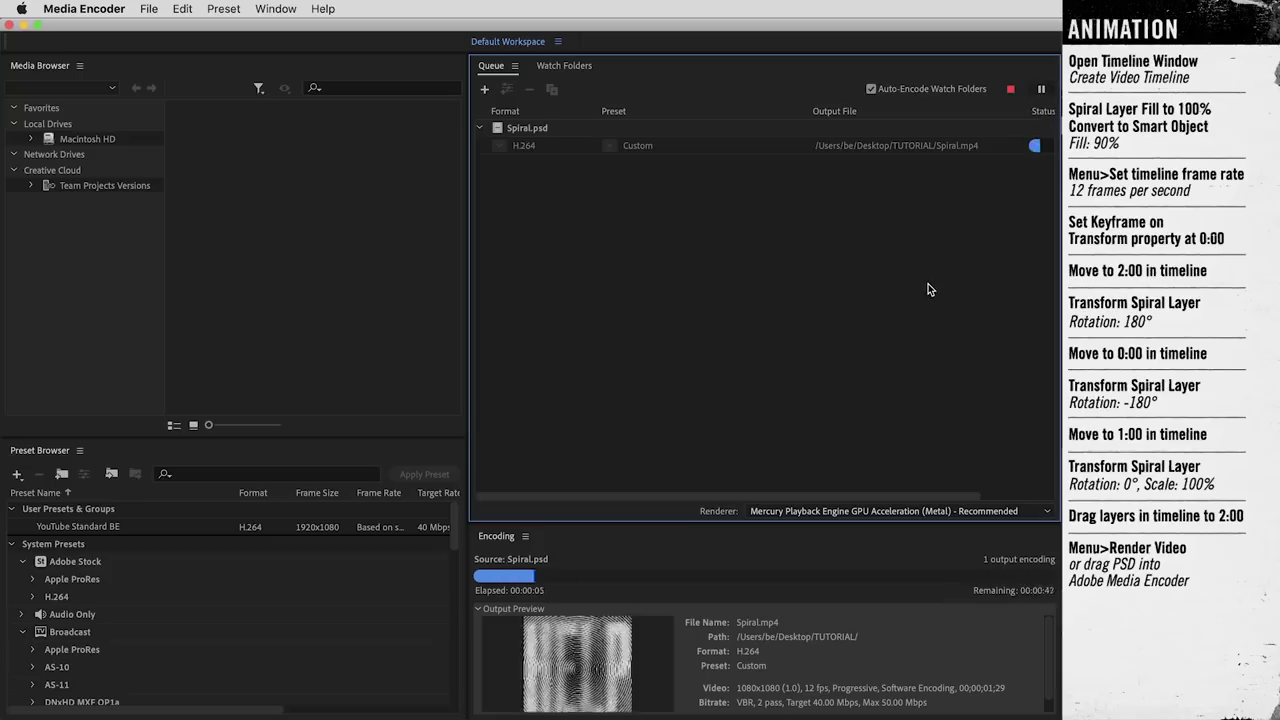